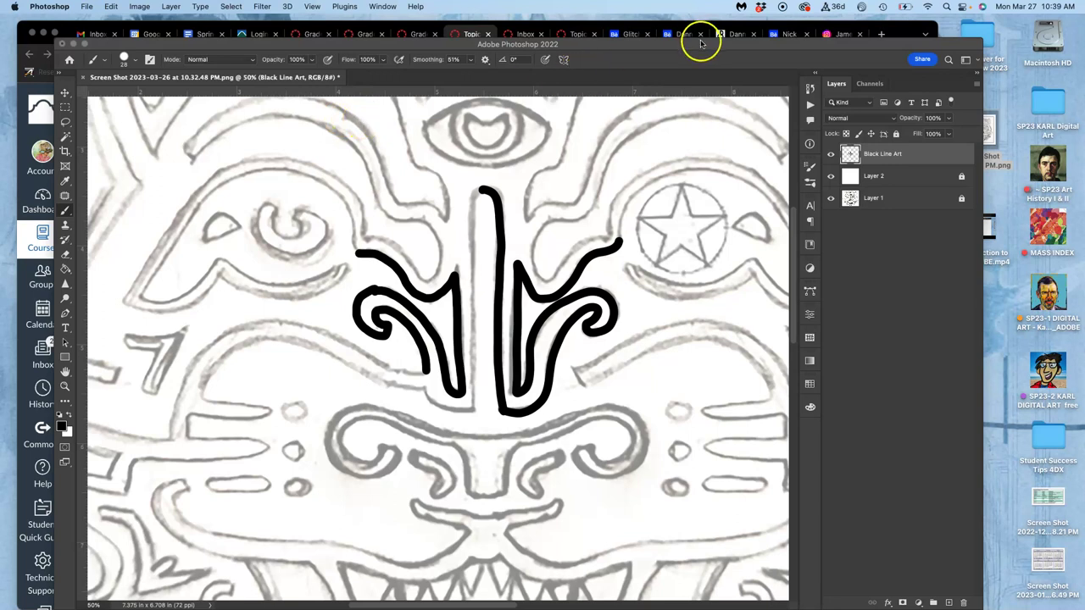
Step: Check the document size and resolution in Image Size, then zoom back in on the nose
key("super+minus")
key("super+minus")
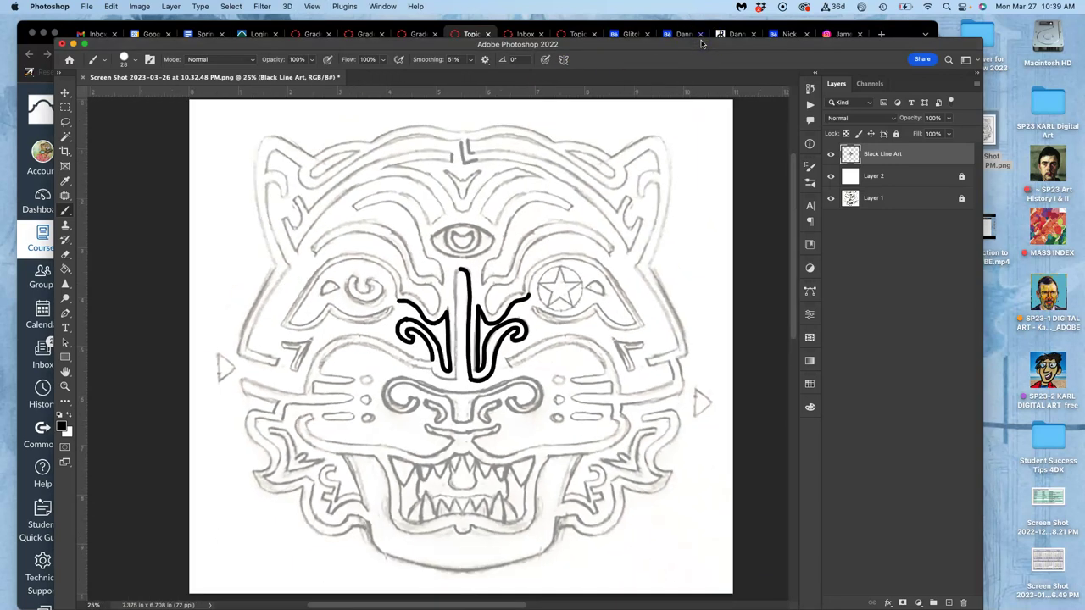
left_click(139, 6)
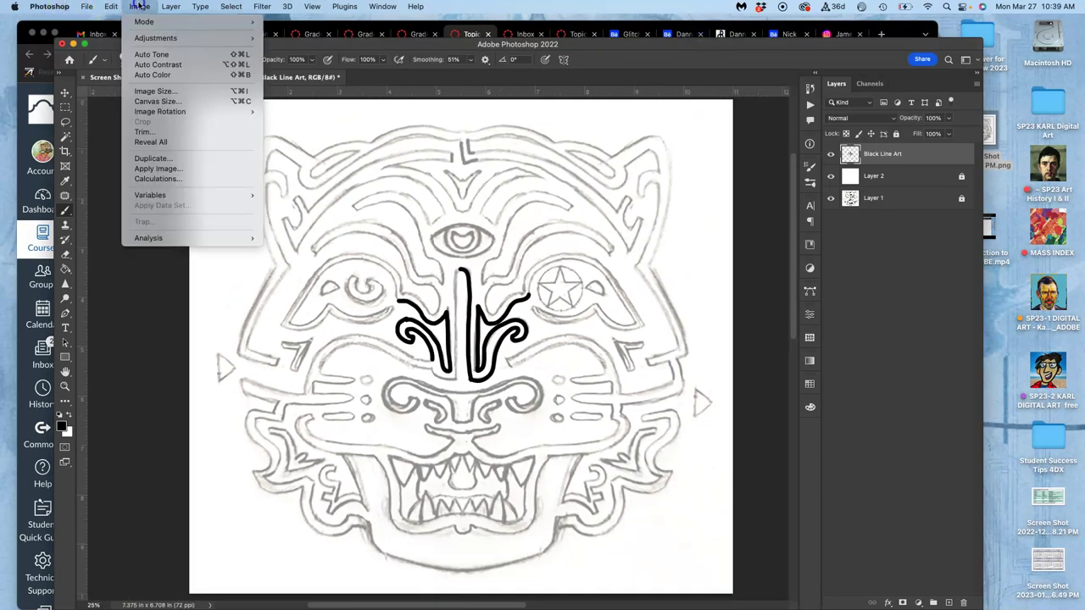
left_click(142, 93)
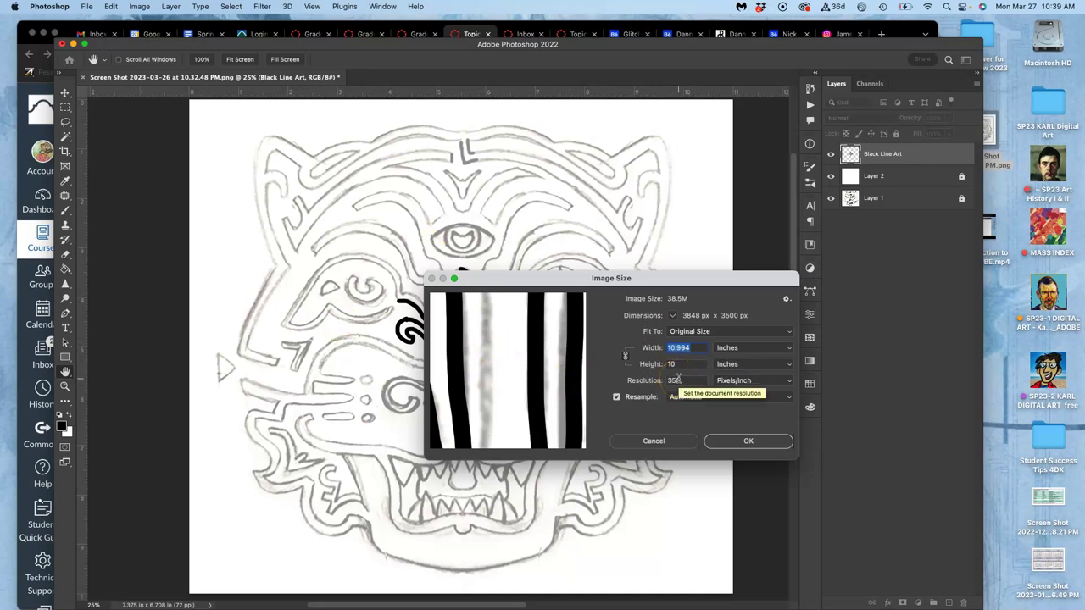
left_click(747, 442)
key("super+equal")
key("super+equal")
key("super+equal")
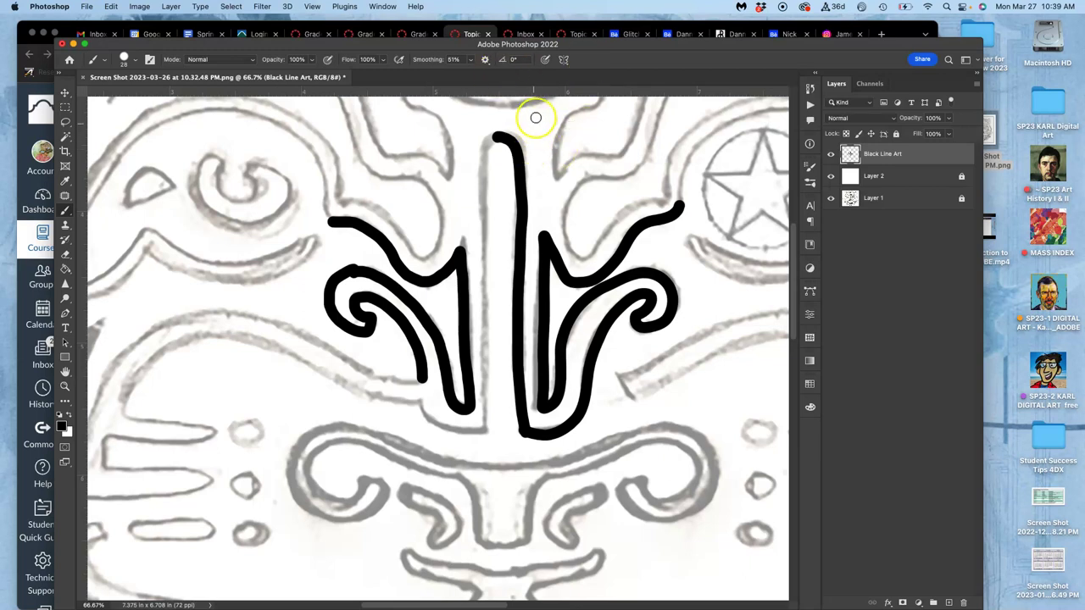
Step: Undo the stray dabs on the central stroke and left arm, and lower brush smoothing to 31%
left_click_drag(503, 138, 491, 144)
key("super+z")
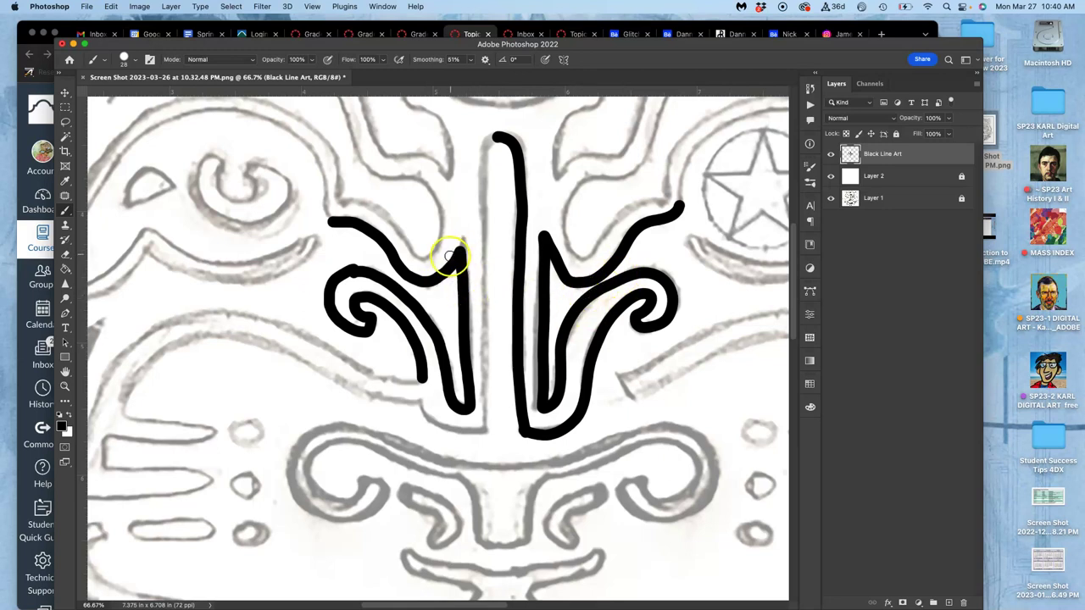
left_click(332, 225)
key("ctrl+z")
left_click(470, 59)
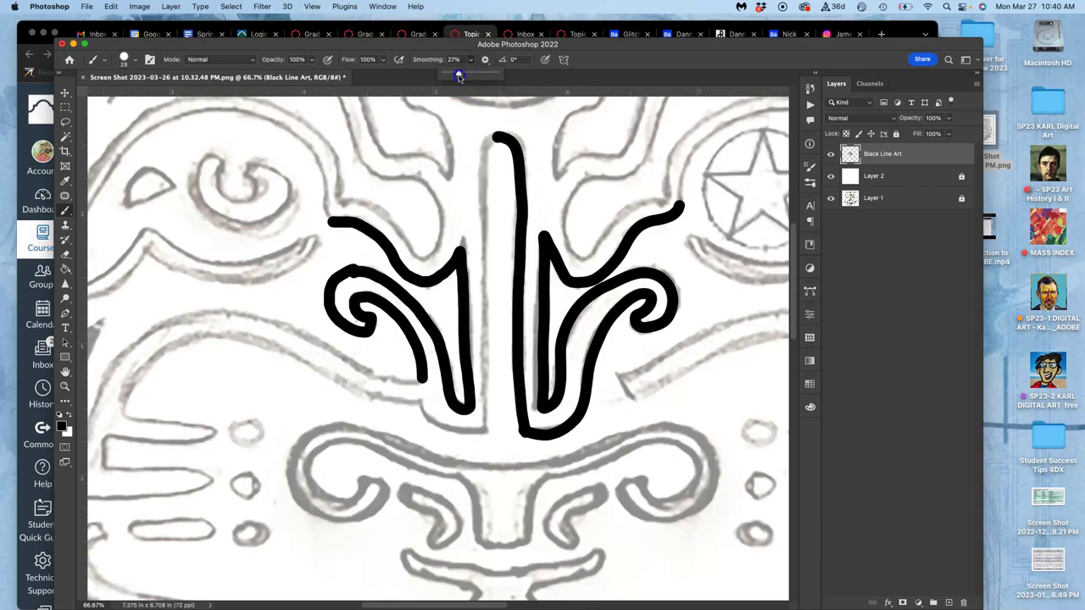
left_click(325, 140)
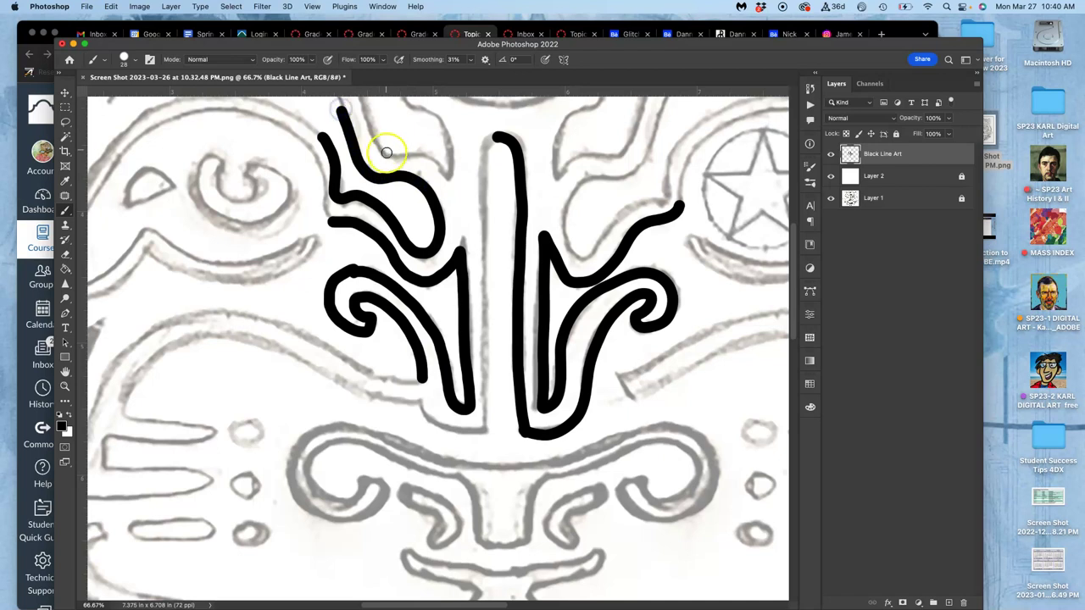
Step: Paint an arc stroke above the left eye, then undo it
scroll(400, 254, "up", 5)
scroll(399, 254, "left", 2)
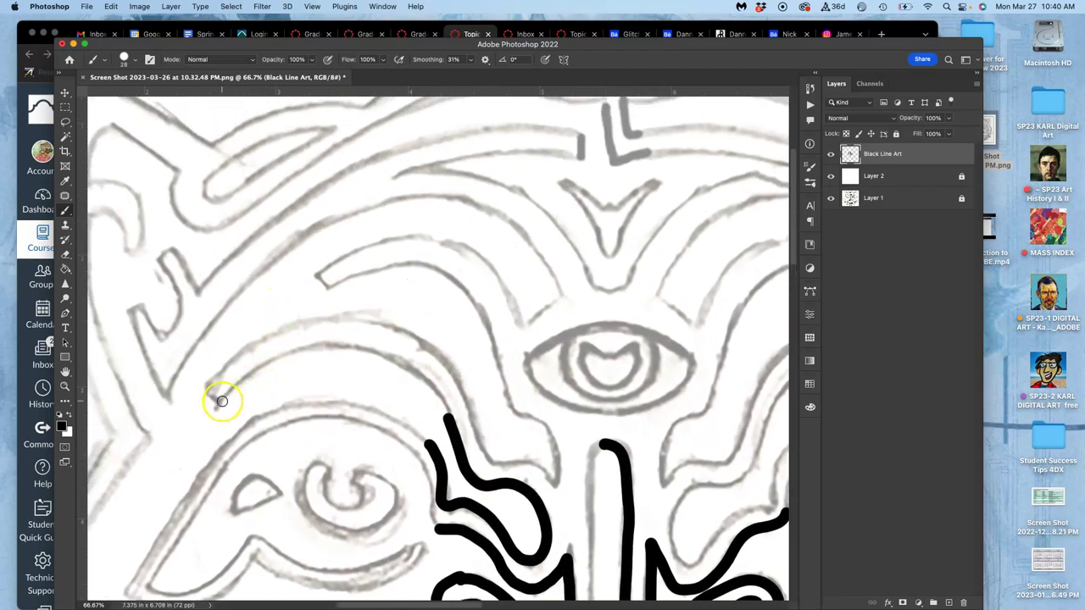
left_click(222, 400)
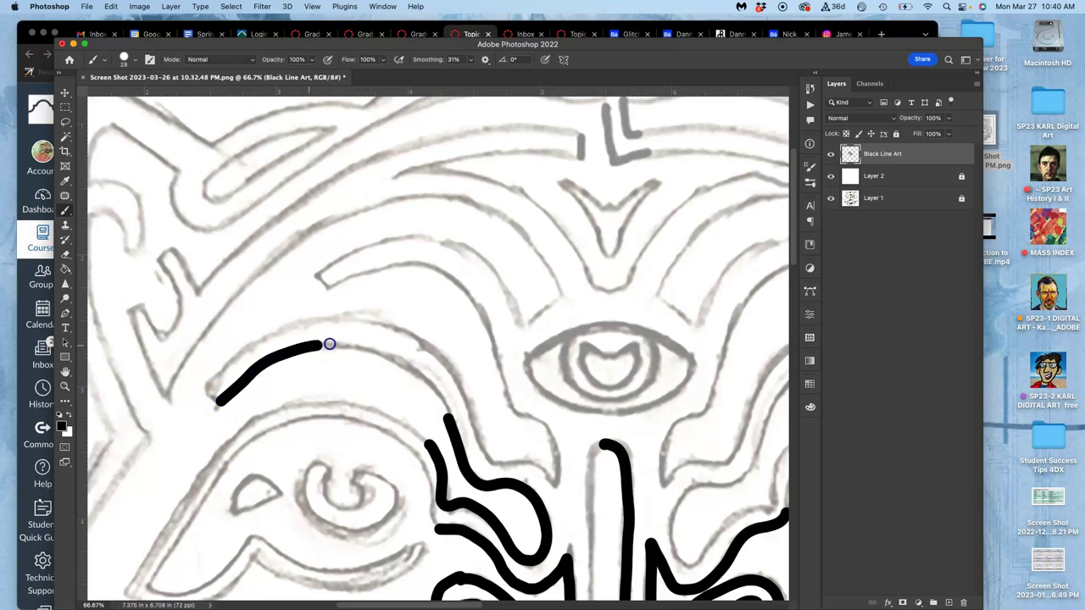
mouse_move(334, 343)
left_mouse_down()
mouse_move(394, 351)
mouse_move(436, 396)
left_mouse_up()
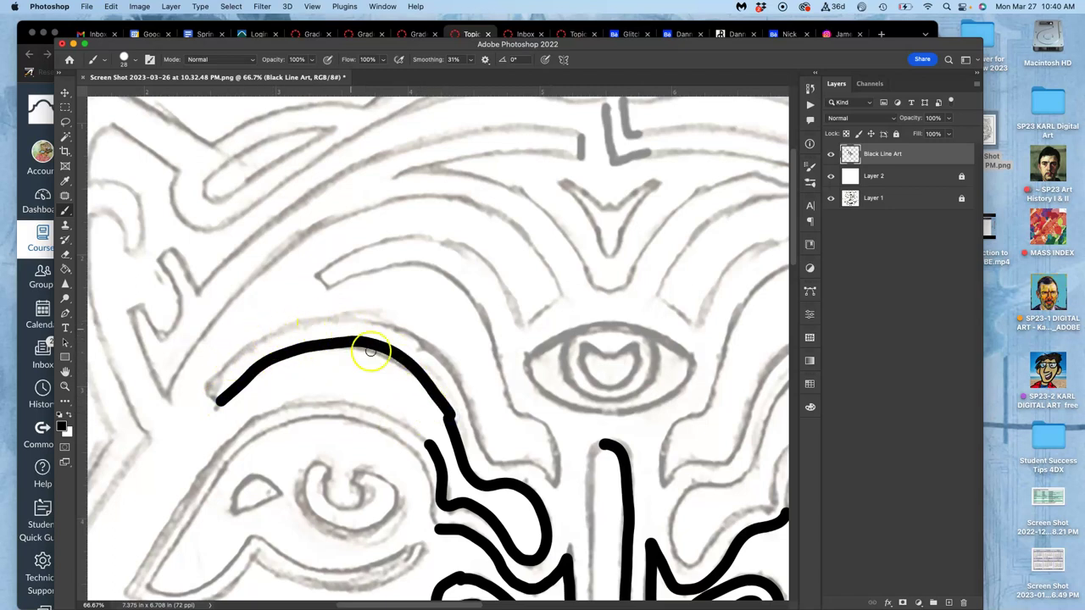
key("super+z")
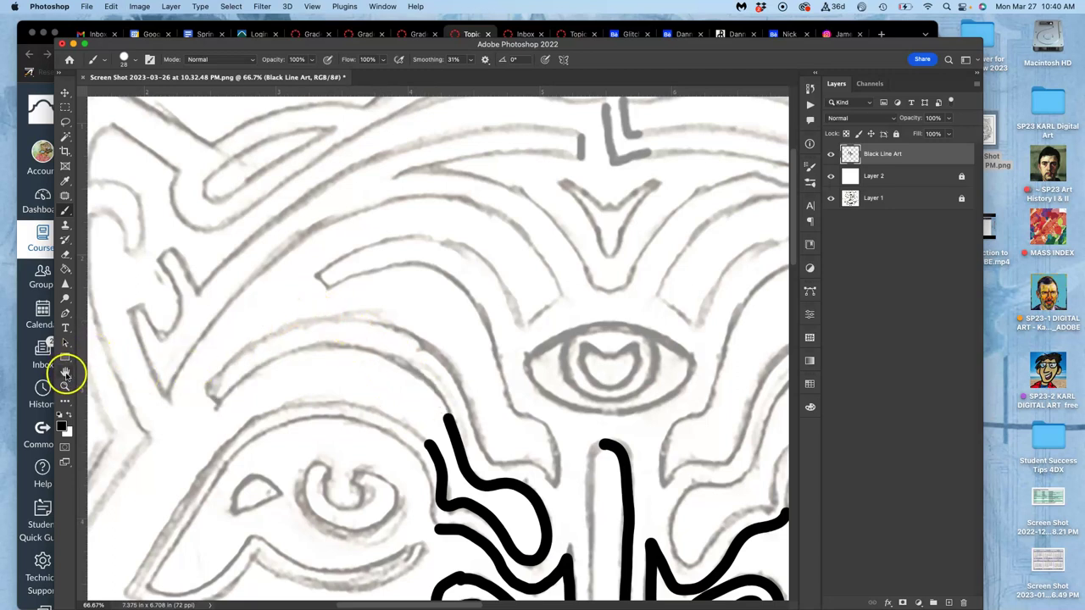
Step: Rotate the canvas to a comfortable drawing angle and touch up the hooked top of the long stroke
left_click_drag(66, 371, 103, 381)
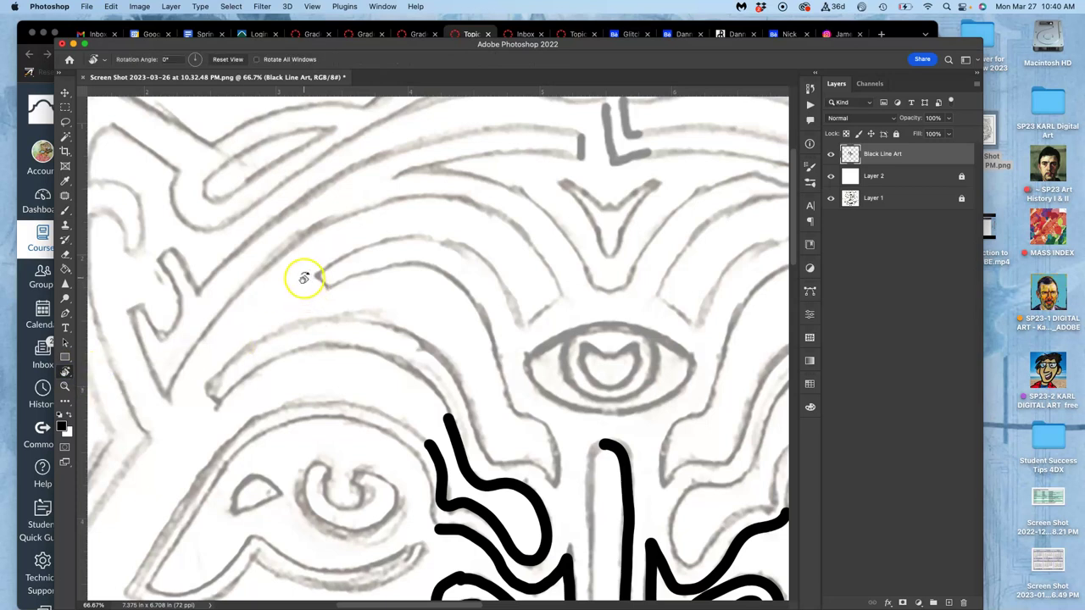
left_click_drag(304, 278, 433, 316)
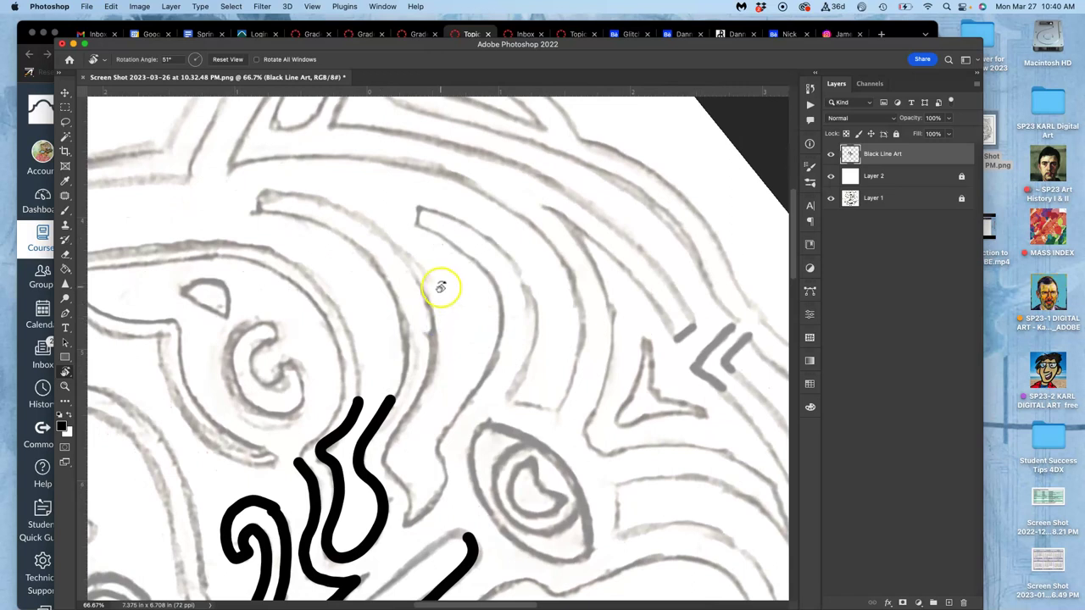
left_click(65, 211)
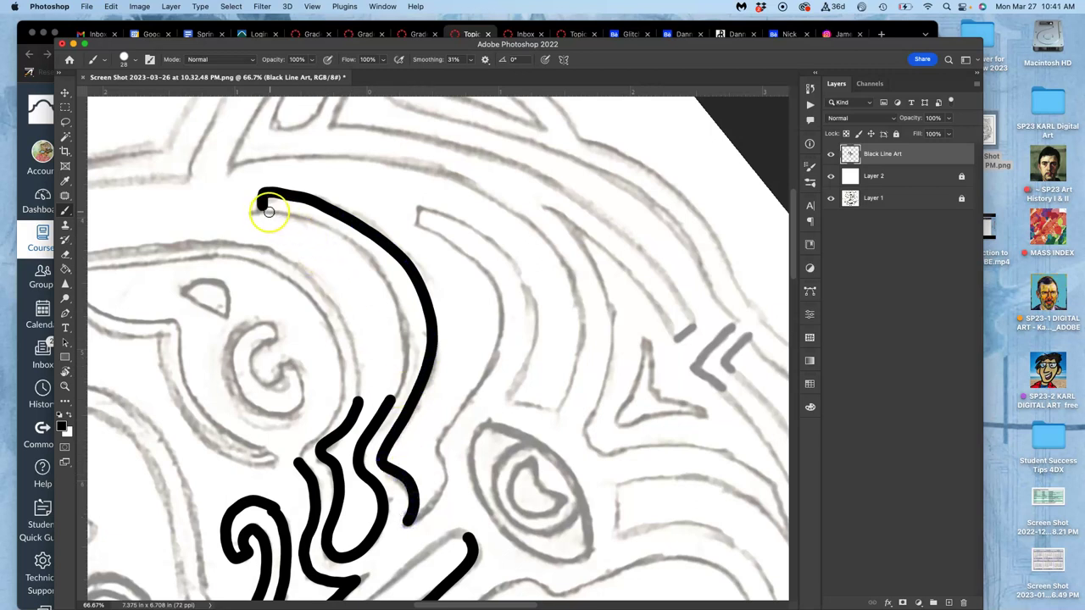
left_click_drag(264, 206, 273, 210)
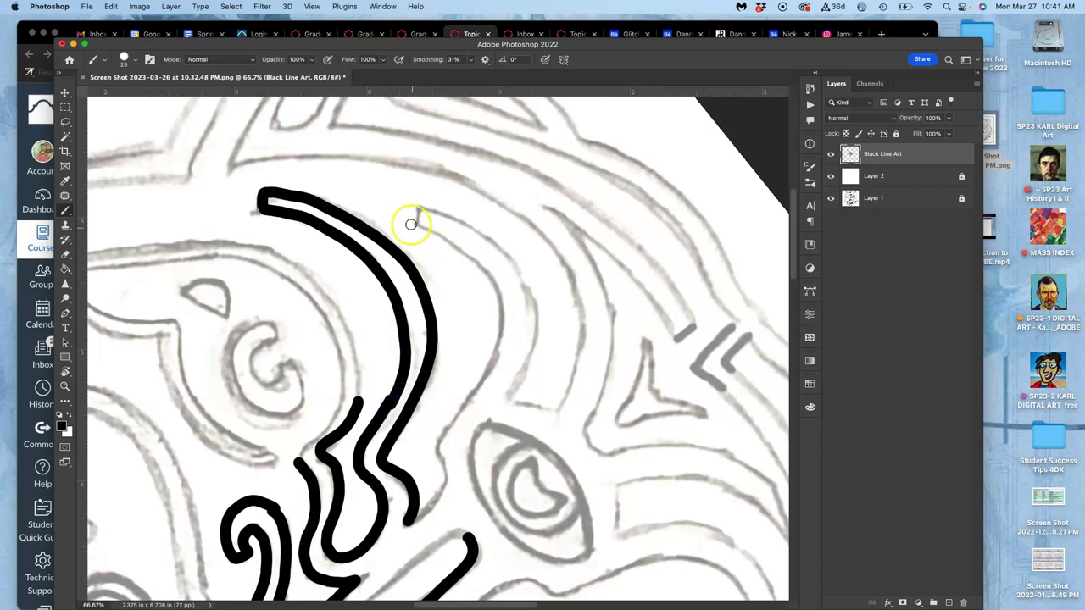
Step: Paint a second parallel brow line, extend the right outline and top arc, then undo the last strokes
left_click_drag(417, 222, 418, 219)
left_click_drag(483, 372, 455, 416)
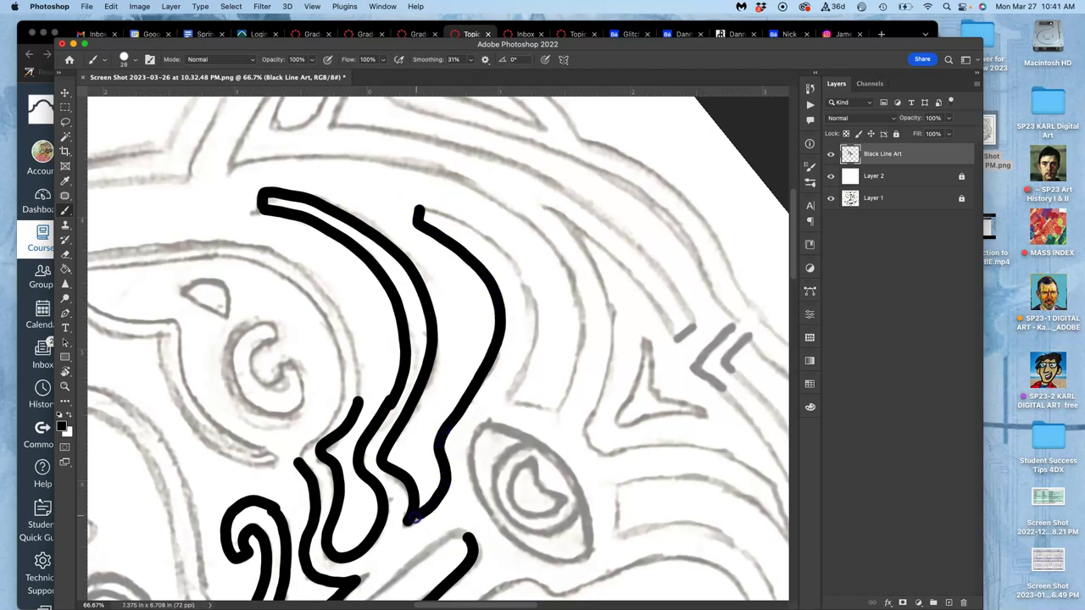
left_click_drag(412, 505, 408, 519)
left_click_drag(436, 223, 419, 210)
left_click_drag(535, 321, 521, 370)
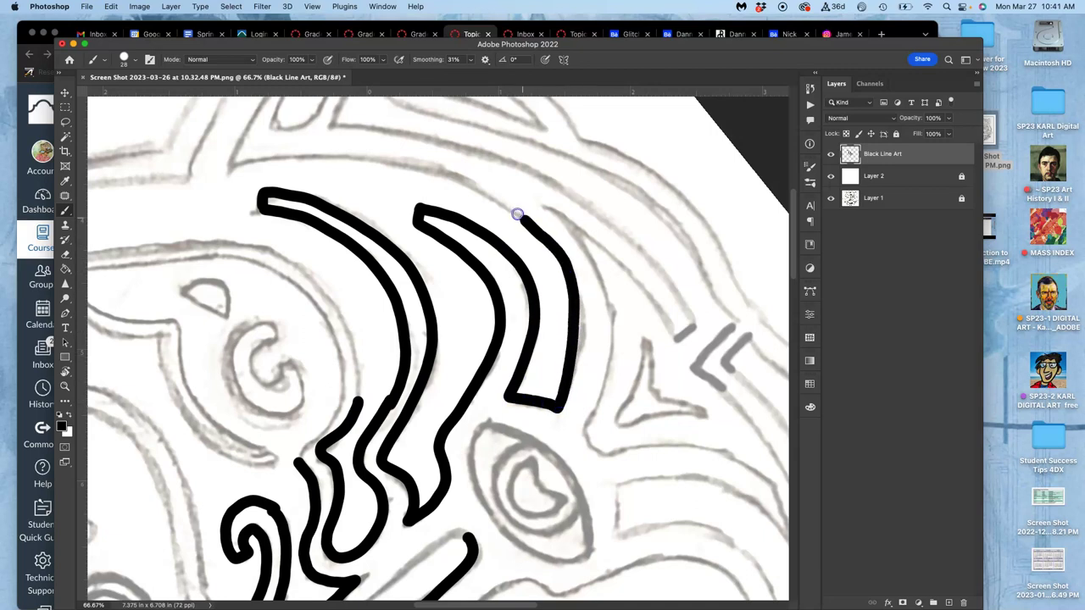
mouse_move(463, 187)
left_mouse_down()
mouse_move(354, 153)
mouse_move(295, 150)
mouse_move(227, 167)
left_mouse_up()
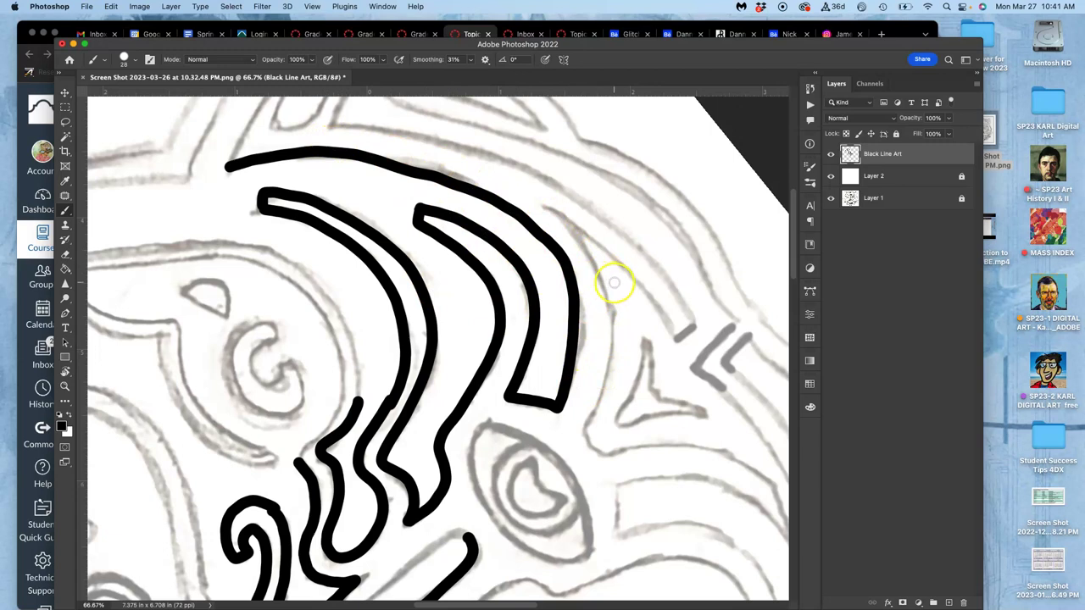
key("super+z")
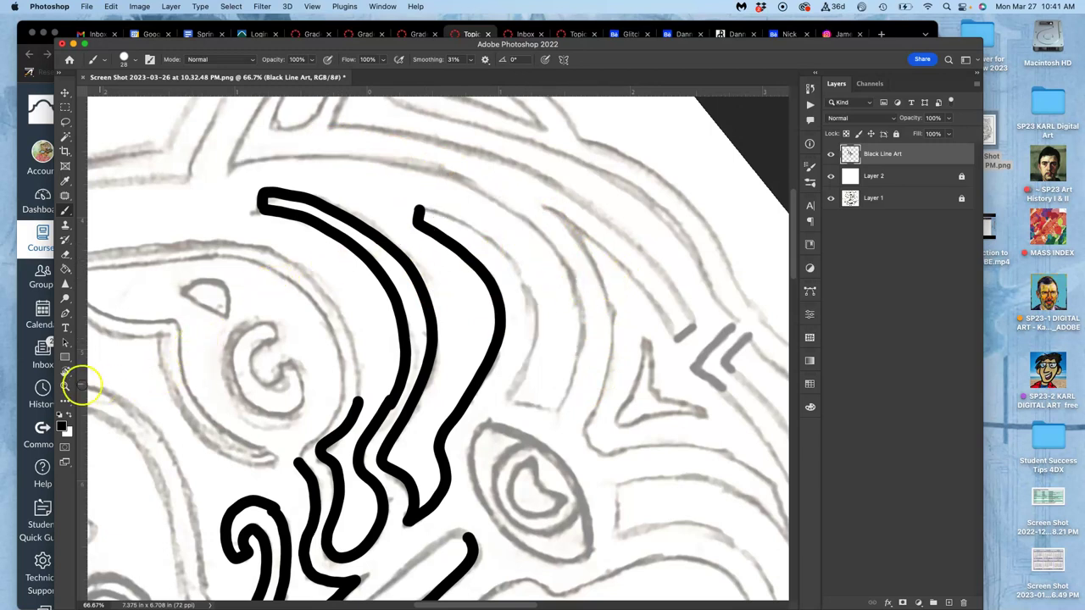
Step: Reset the canvas rotation to straight, then close the brow shape and ink its outer arc
key("r")
double_click(65, 371)
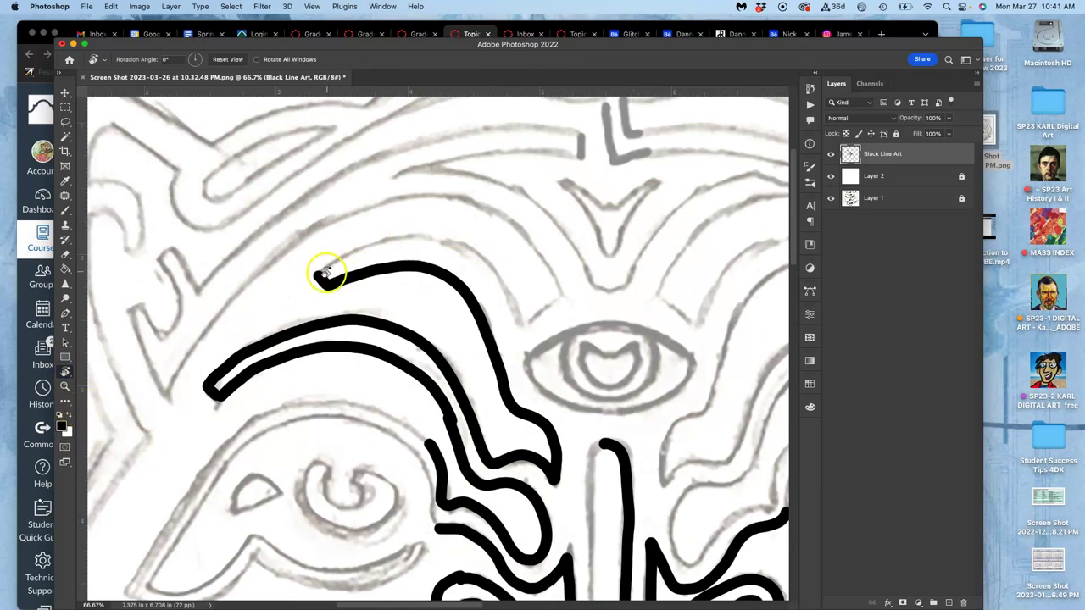
left_click(65, 210)
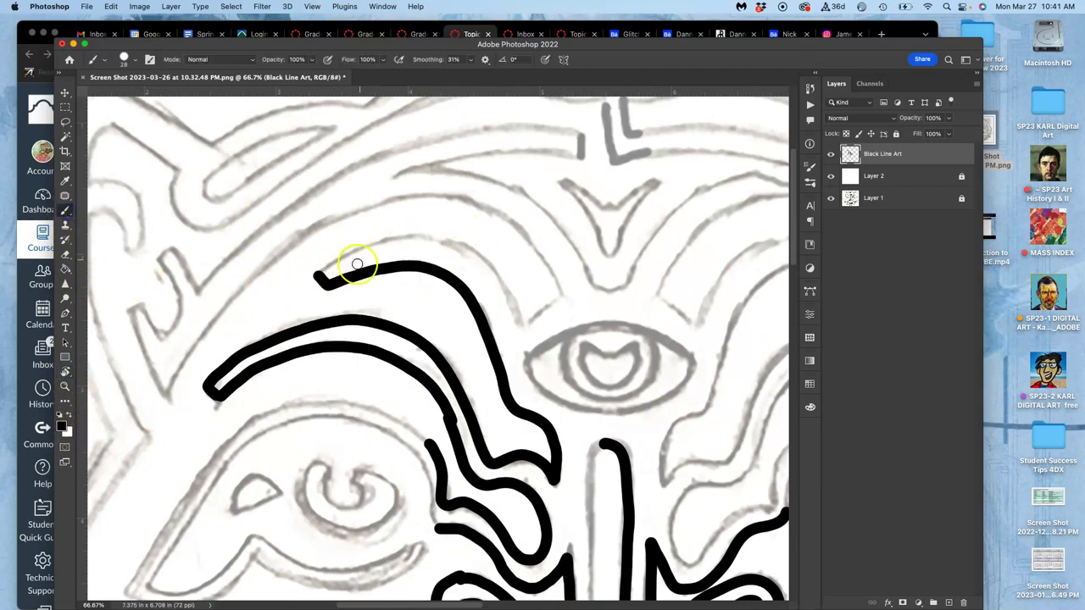
left_click_drag(321, 279, 320, 277)
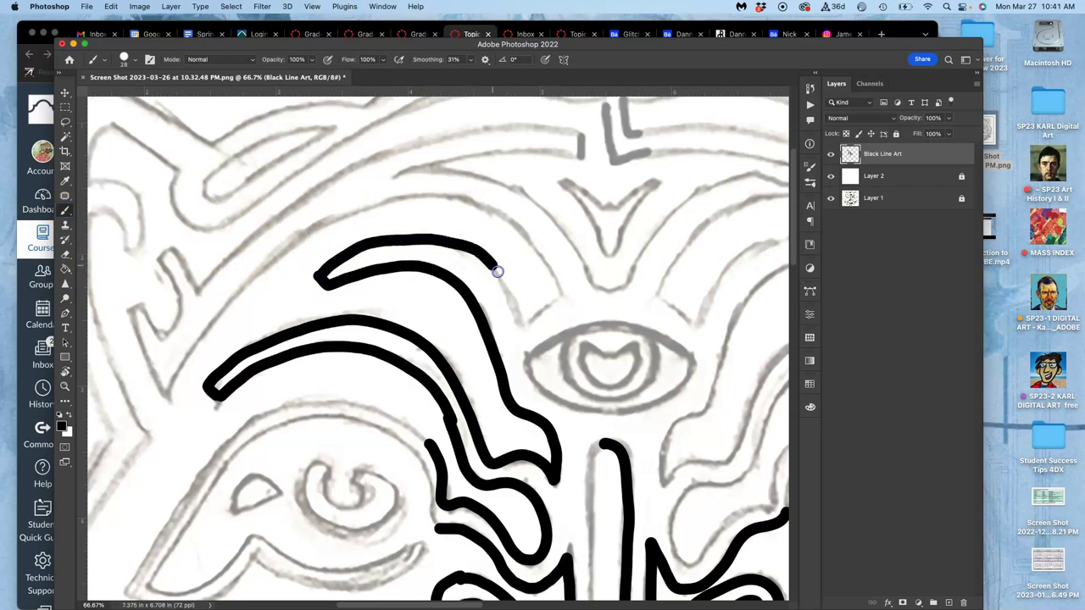
left_click_drag(559, 298, 561, 297)
mouse_move(168, 390)
left_mouse_down()
mouse_move(261, 272)
mouse_move(330, 220)
mouse_move(402, 193)
mouse_move(472, 194)
mouse_move(514, 214)
mouse_move(547, 249)
mouse_move(559, 294)
left_mouse_up()
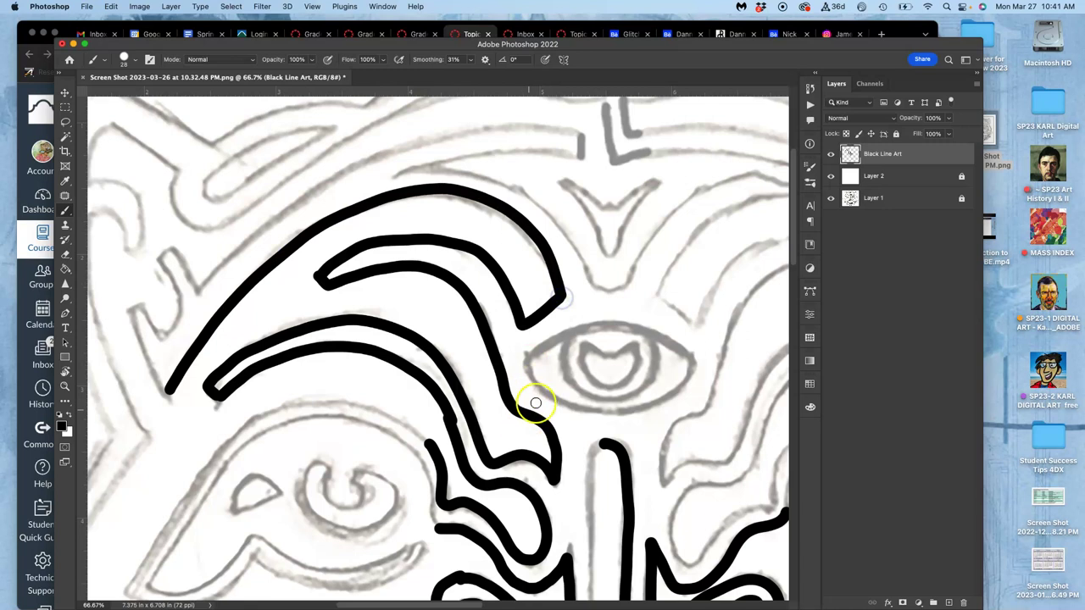
Step: Hide and reshow the pencil sketch Layer 1 to check the inking
scroll(519, 402, "down", 5)
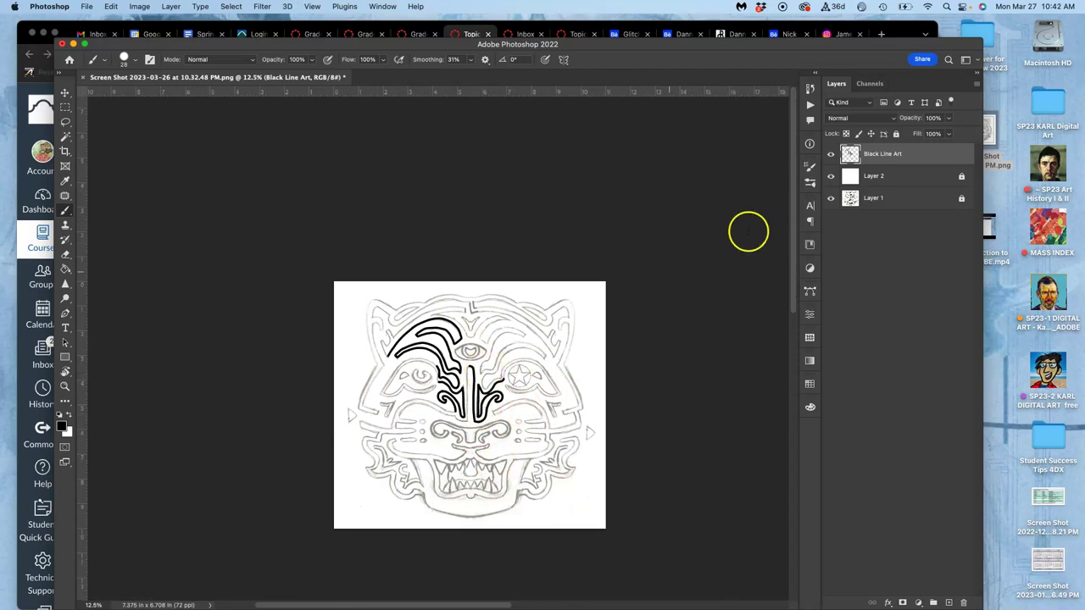
left_click(831, 198)
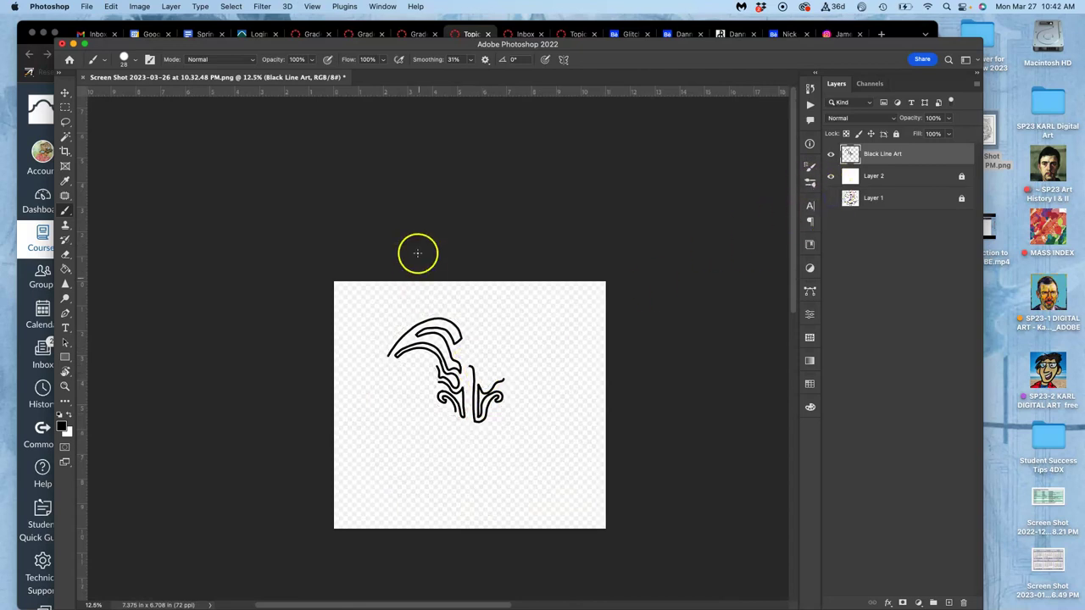
left_click(831, 198)
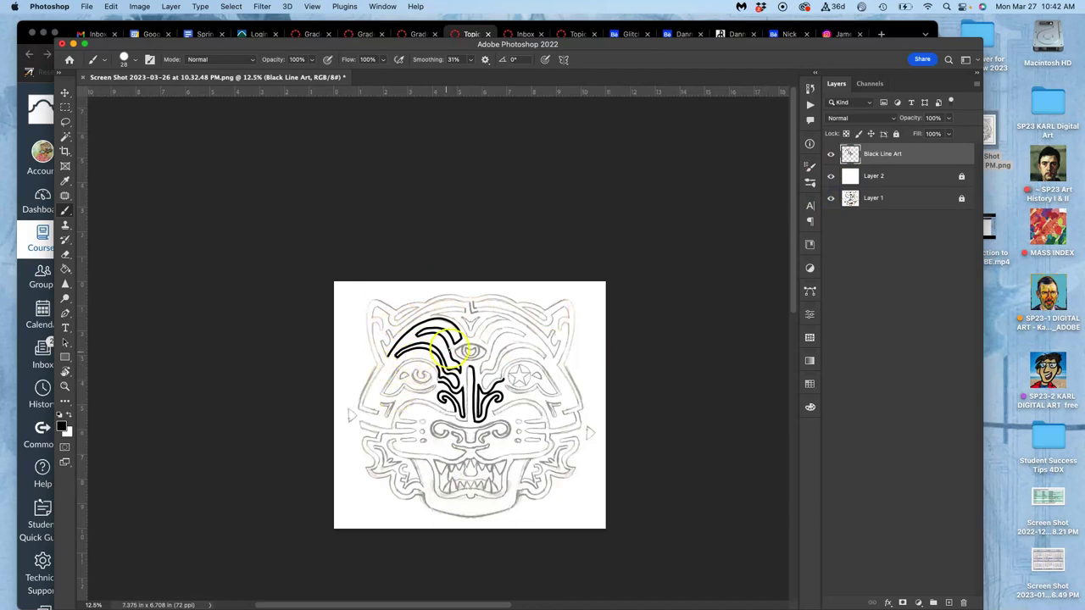
scroll(442, 345, "up", 3)
scroll(443, 280, "down", 5)
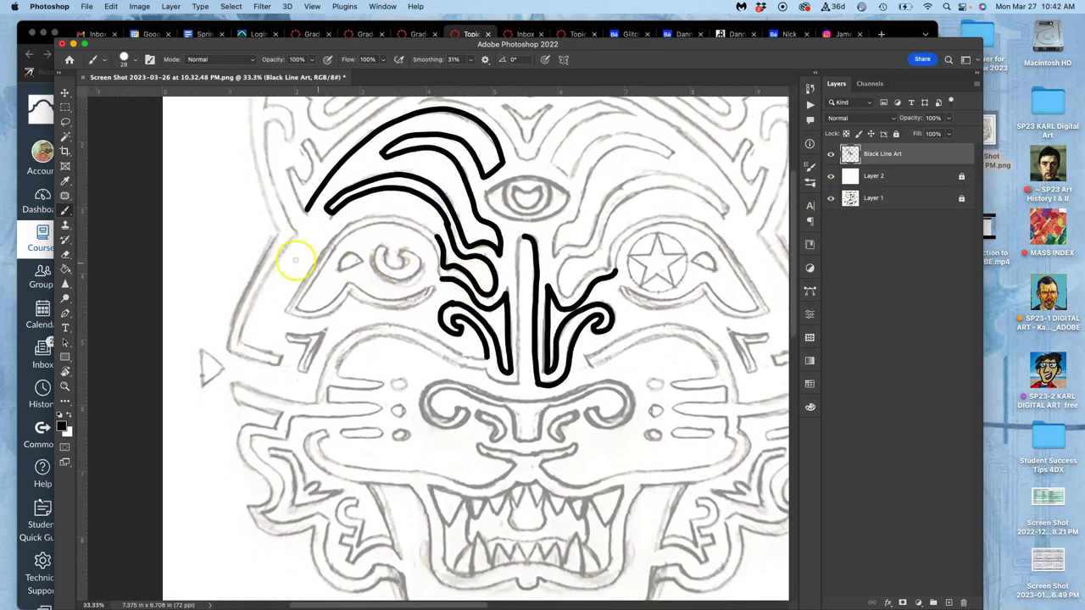
Step: Lasso the stray lines near the left eye, delete them, deselect, and return to the Brush
left_click(66, 121)
left_click_drag(421, 218, 425, 218)
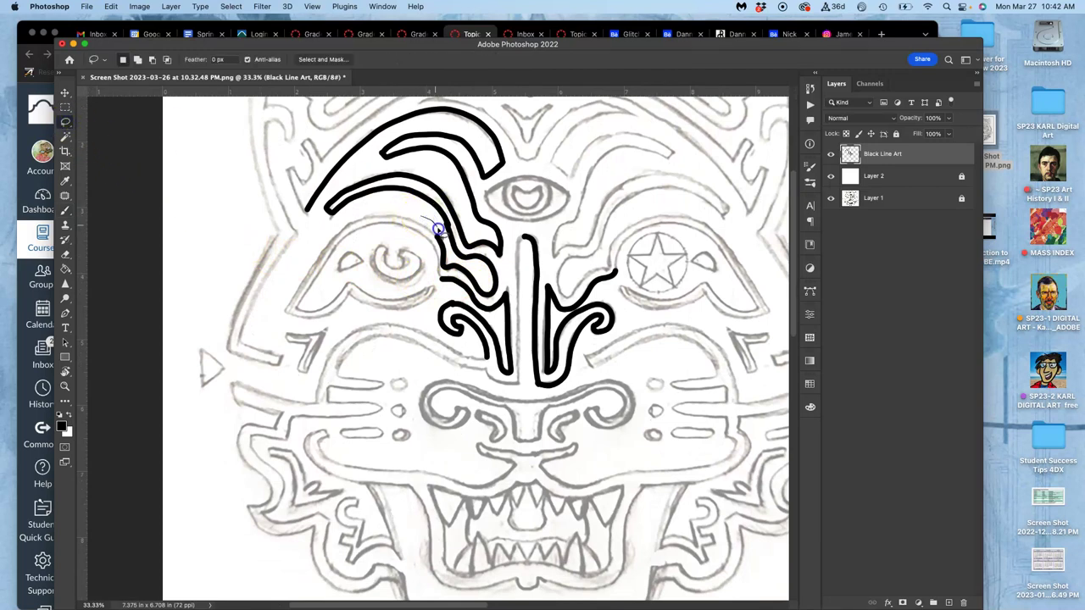
left_click_drag(439, 294, 409, 246)
key("Delete")
key("super+d")
left_click(65, 210)
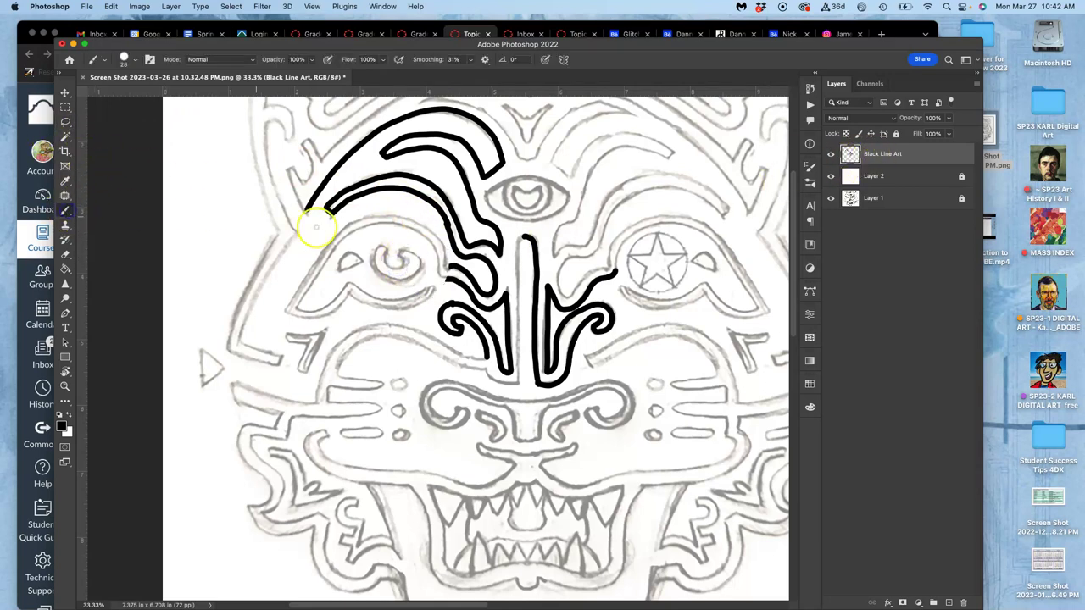
Step: Switch to the Hard Round Pressure Size brush at 43 px
left_click(136, 60)
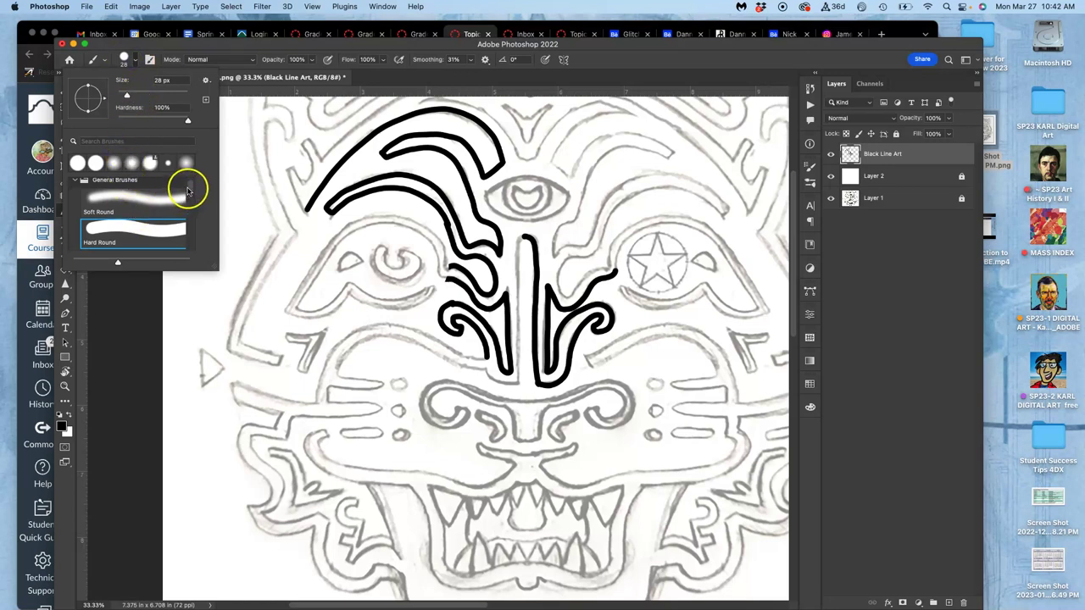
left_click_drag(188, 186, 189, 202)
left_click(156, 227)
left_click_drag(399, 249, 418, 246)
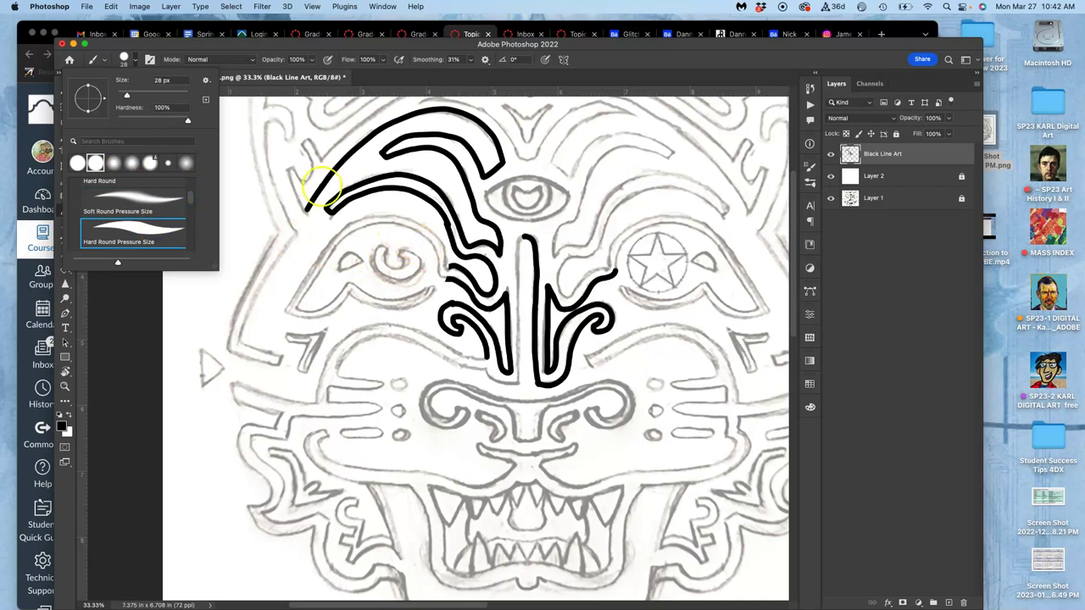
left_click_drag(127, 95, 130, 95)
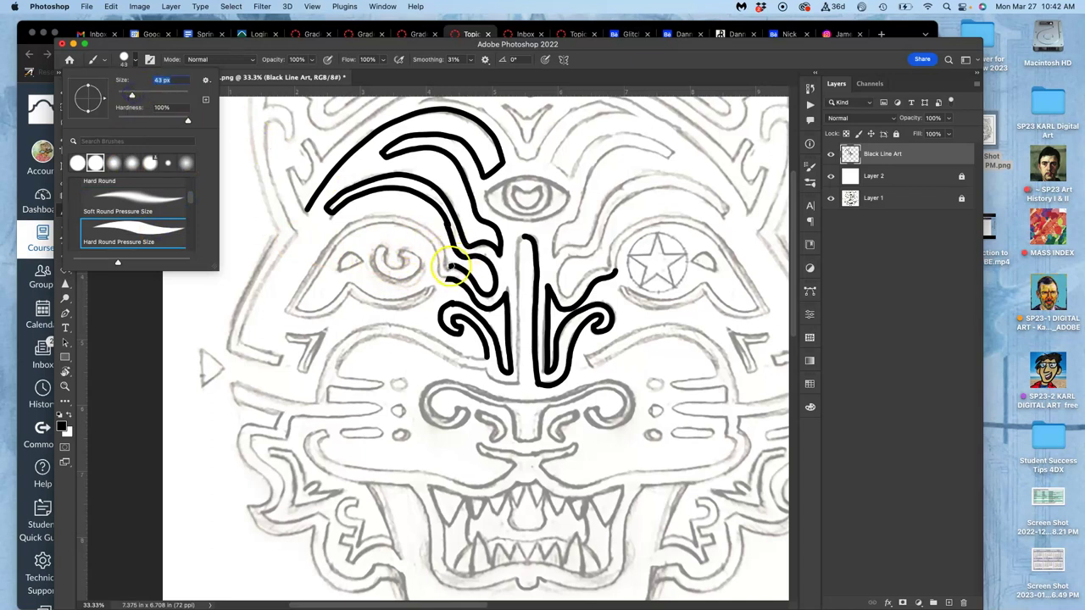
left_click(450, 268)
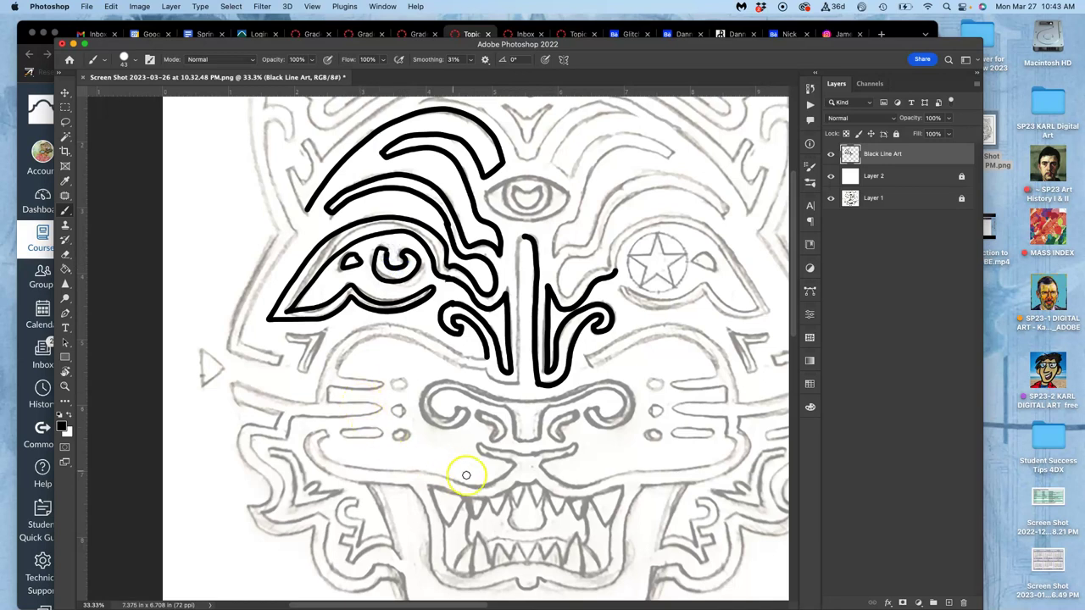
Step: Hide the pencil sketch layer, zoom out, and drag a vertical guide to the canvas centre
left_click(830, 200)
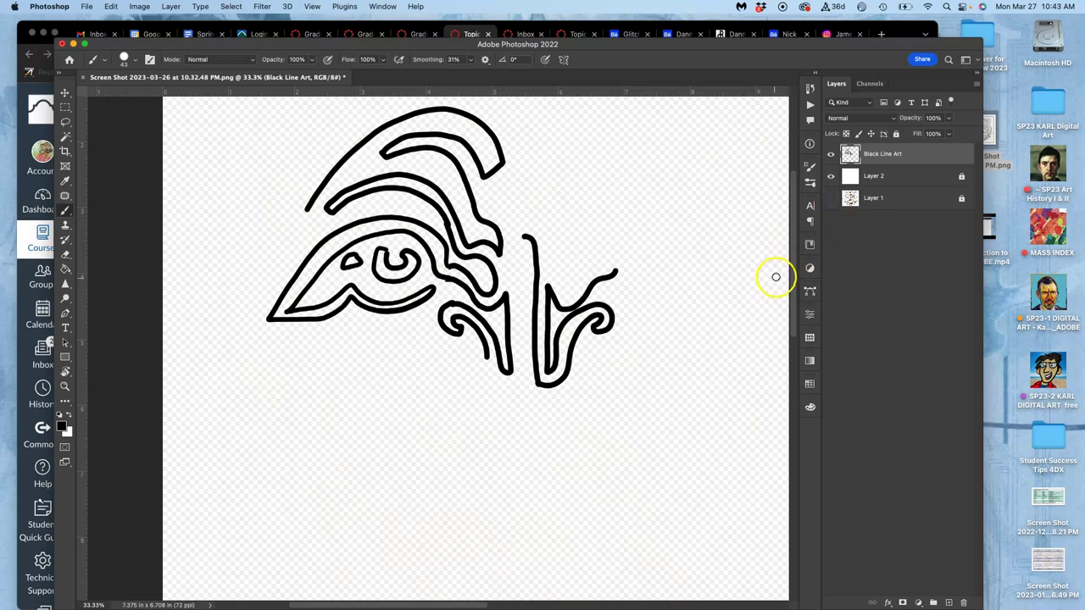
key("super+minus")
key("super+minus")
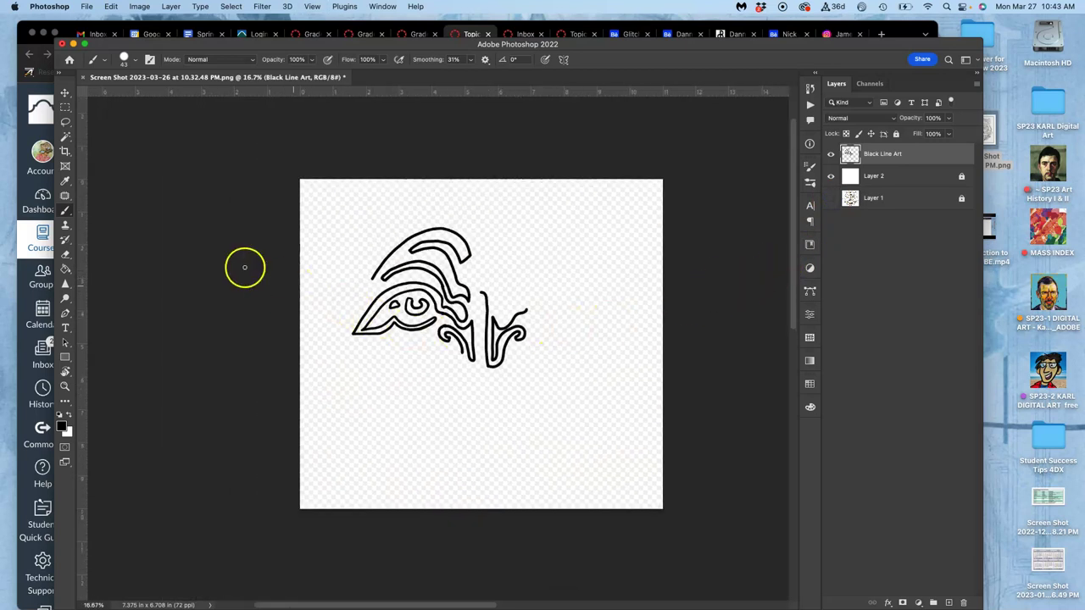
left_click(65, 93)
left_click_drag(83, 109, 481, 148)
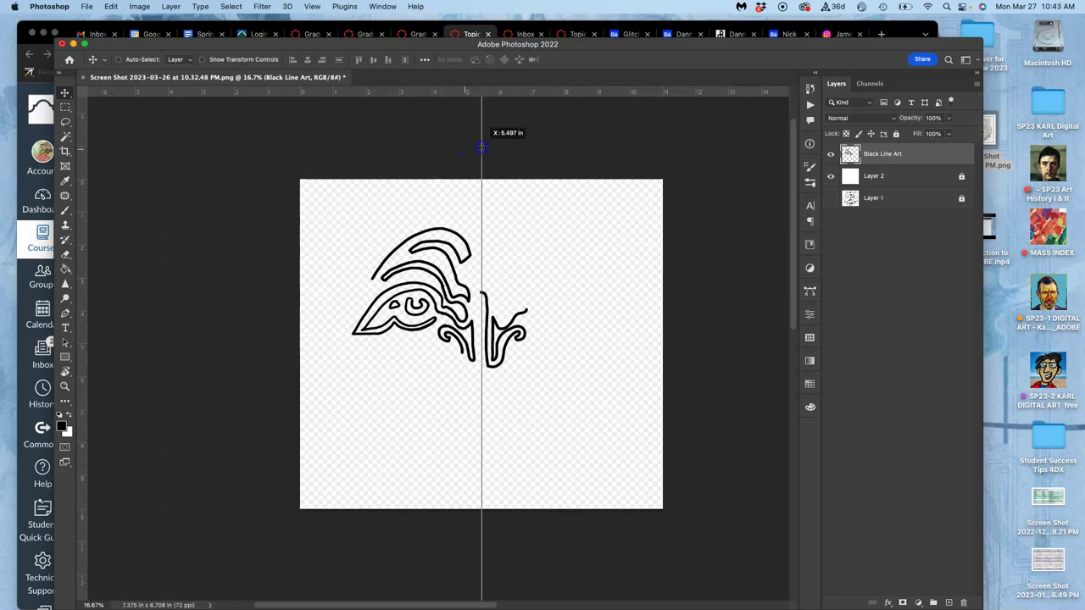
left_click_drag(479, 146, 475, 145)
Step: Nudge the line art right and back left, then shift the guide onto the exact centre near 5.5 in
left_click(484, 110)
key("Right")
key("Right")
key("Right")
key("Right")
key("Right")
key("Right")
key("Right")
key("Right")
key("Right")
key("Right")
key("Right")
key("Right")
key("Right")
key("Right")
key("Right")
key("Right")
key("Right")
key("Right")
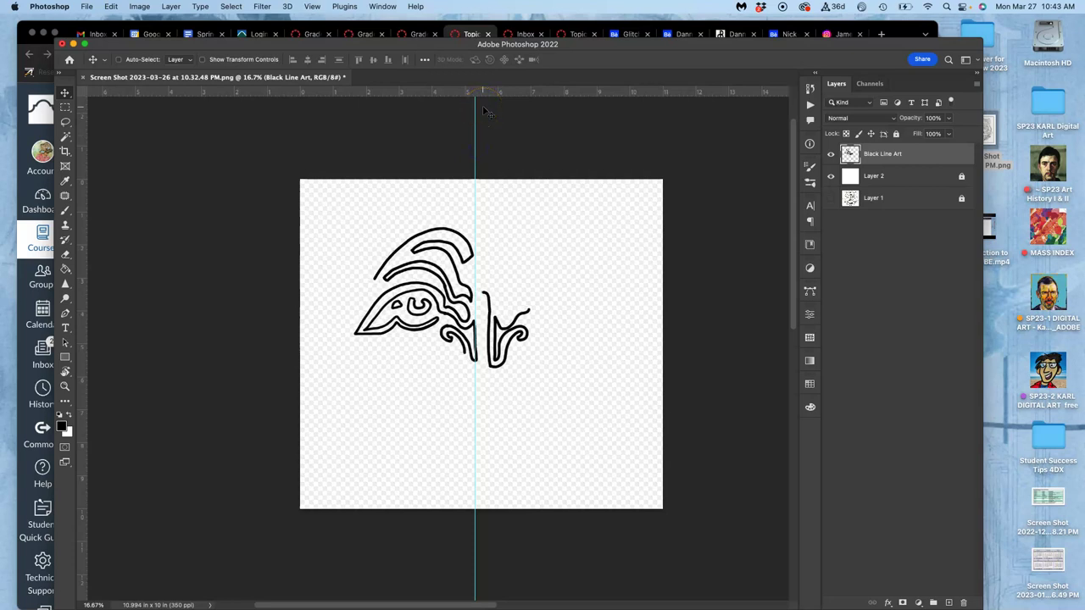
key("shift+Left")
key("shift+Left")
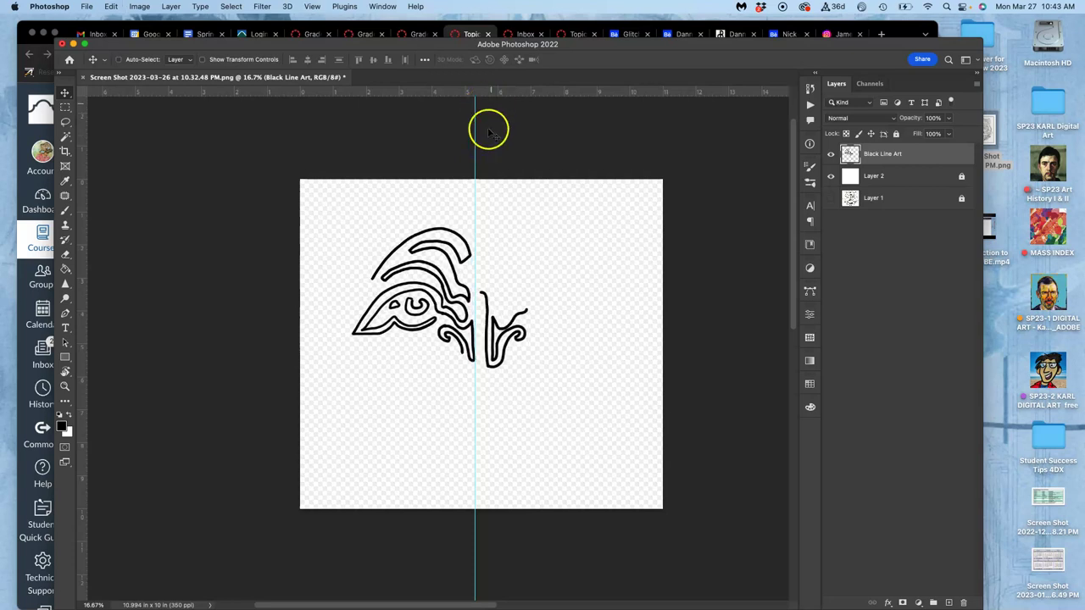
left_click(474, 148)
mouse_move(474, 148)
left_mouse_down()
mouse_move(484, 140)
mouse_move(481, 157)
left_mouse_up()
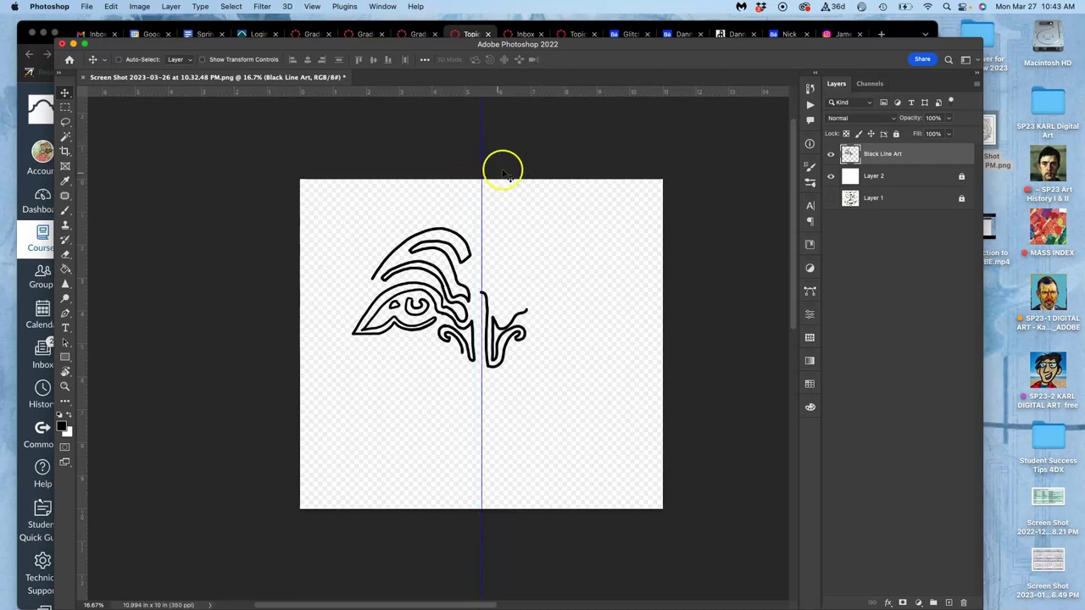
Step: Copy the left half of the line art to a new layer, duplicate it, and hide Black Line Art
left_click(65, 106)
left_click_drag(268, 158, 480, 514)
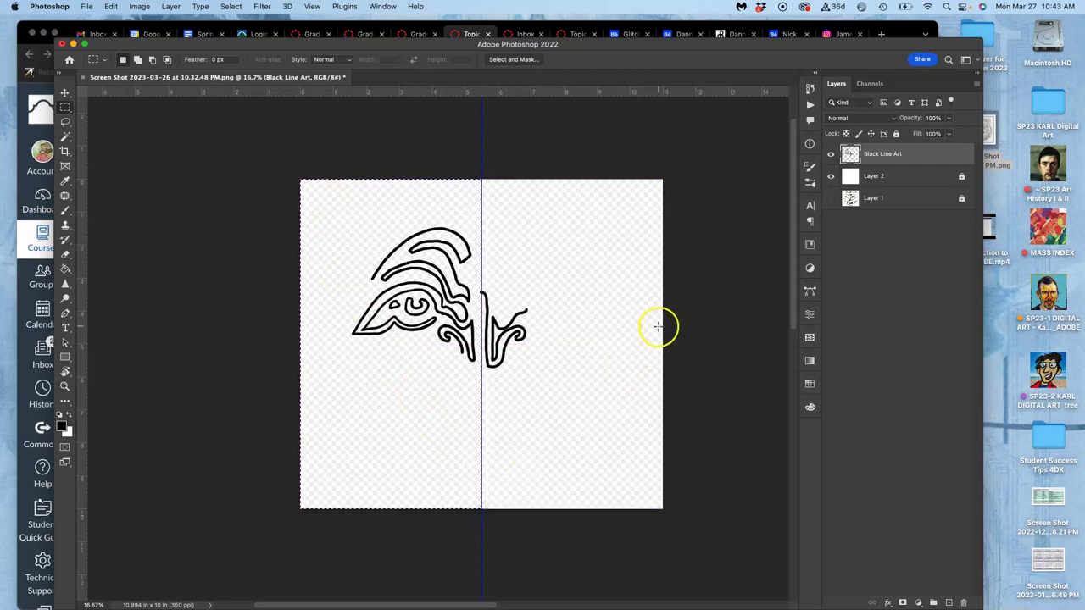
key("super+j")
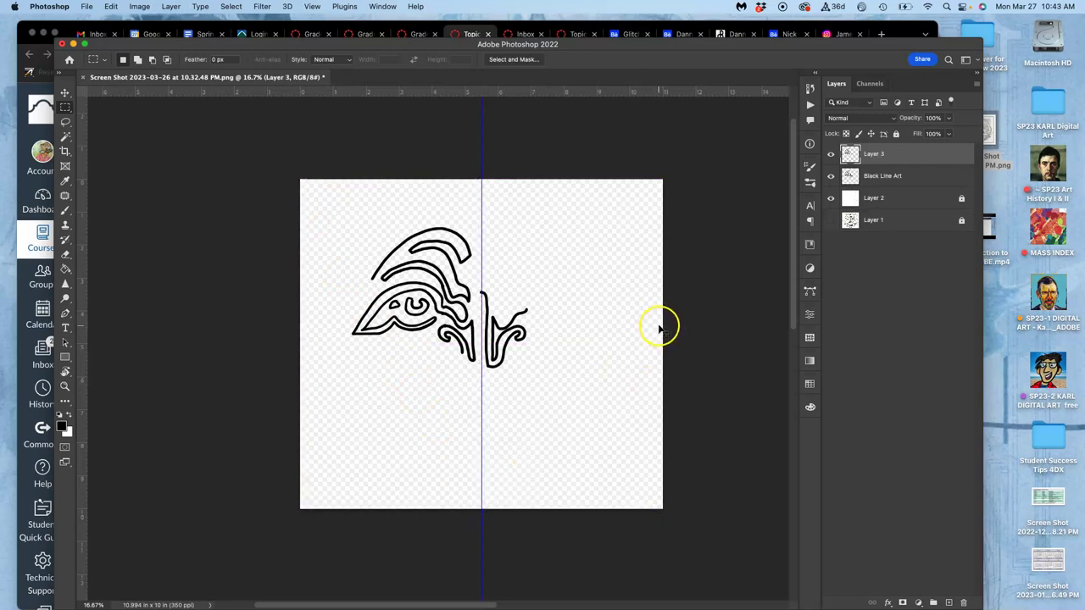
key("super+j")
left_click(831, 198)
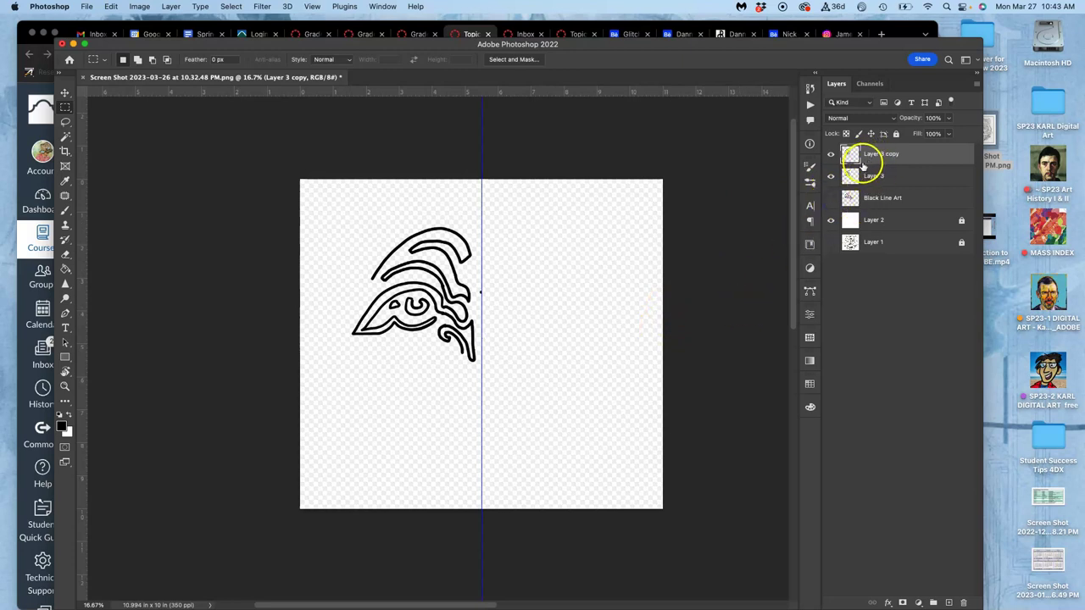
Step: Flip the duplicate horizontally, move it onto the right half, and check the centre join
key("super+t")
right_click(467, 275)
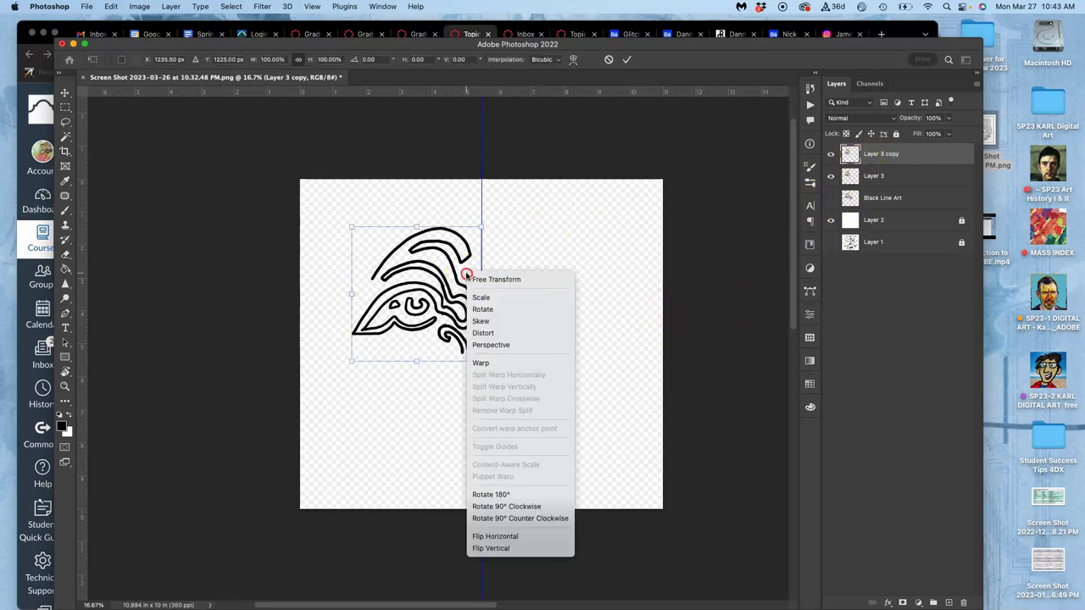
left_click(490, 536)
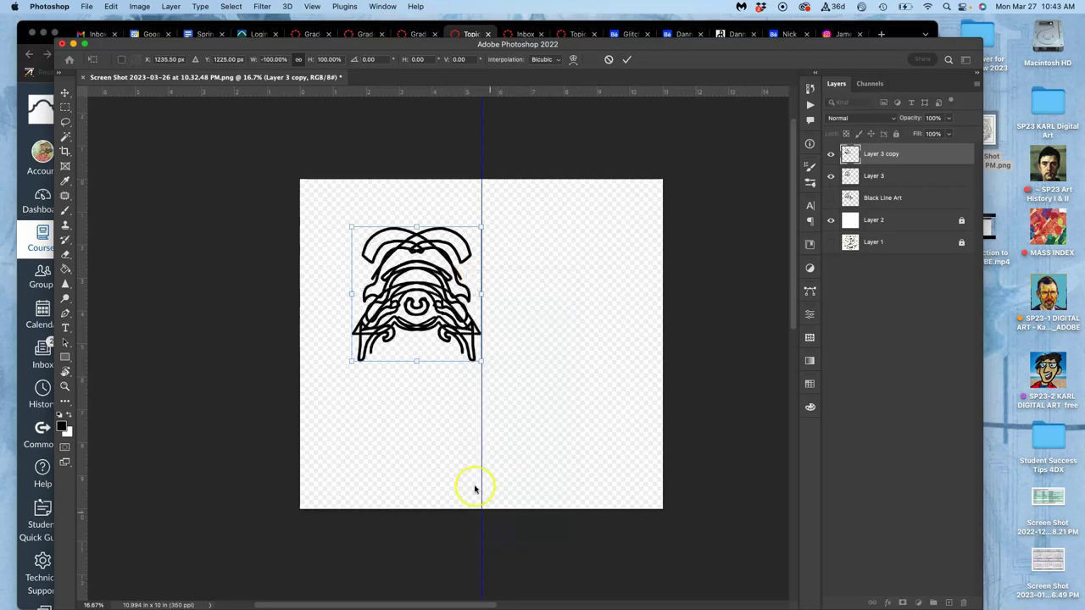
left_click_drag(408, 308, 534, 315)
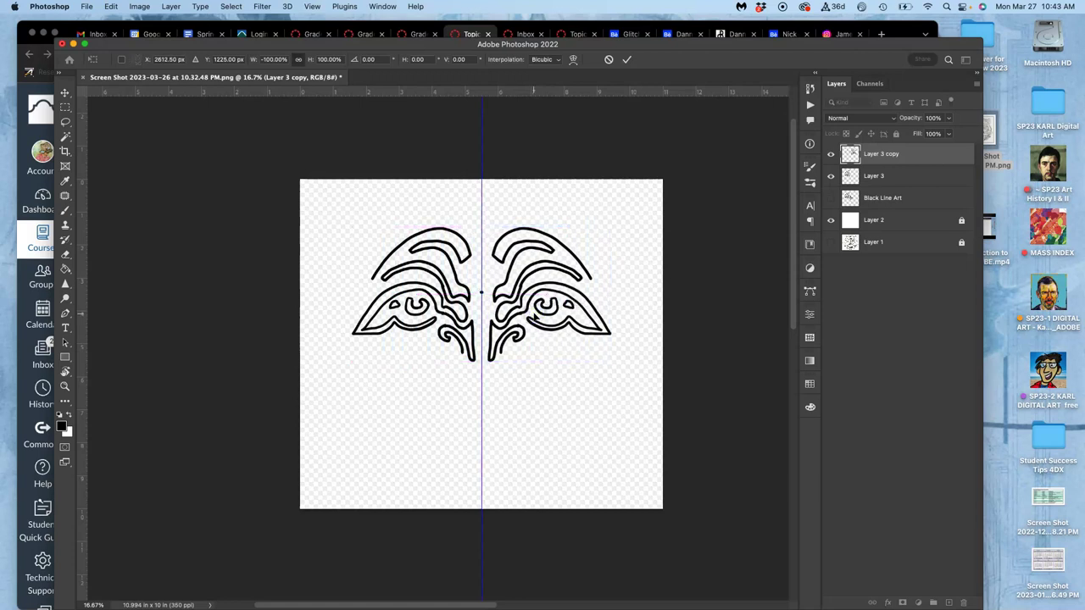
key("Return")
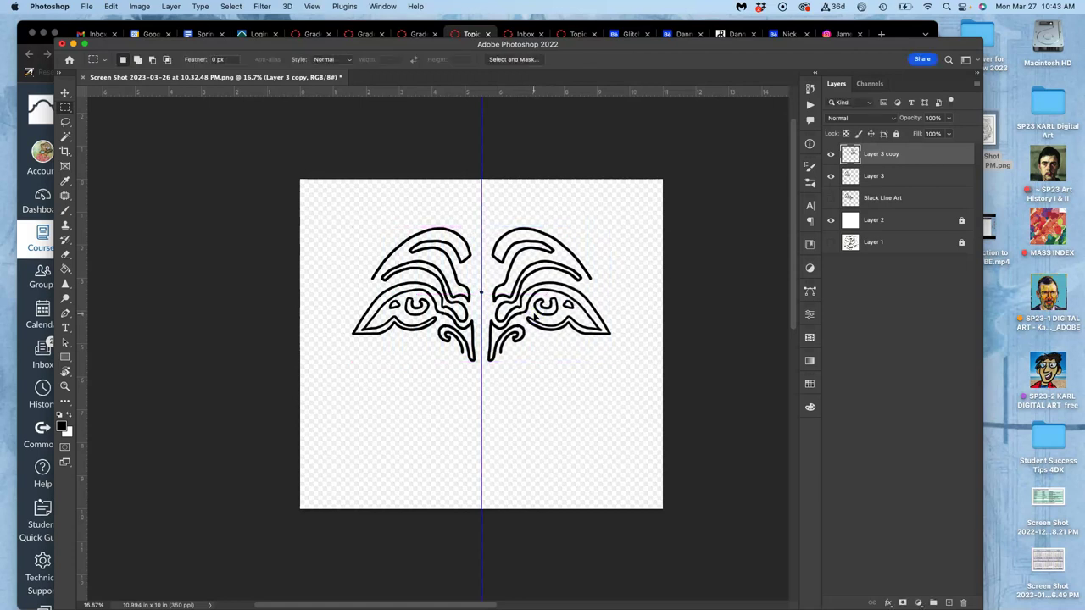
key("super+equal")
key("super+equal")
key("super+equal")
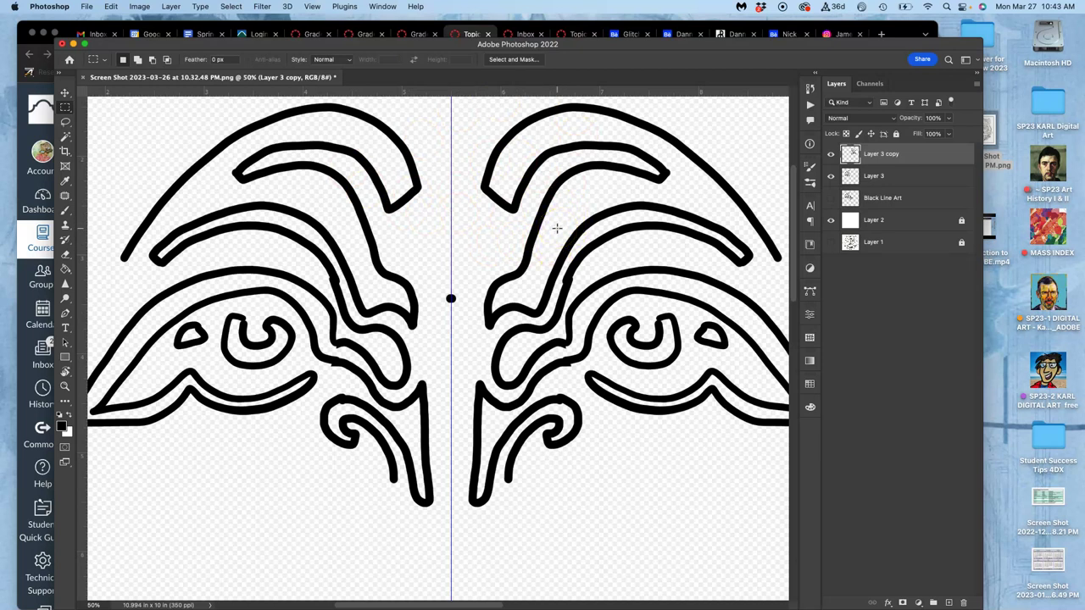
key("super+minus")
key("super+minus")
key("super+minus")
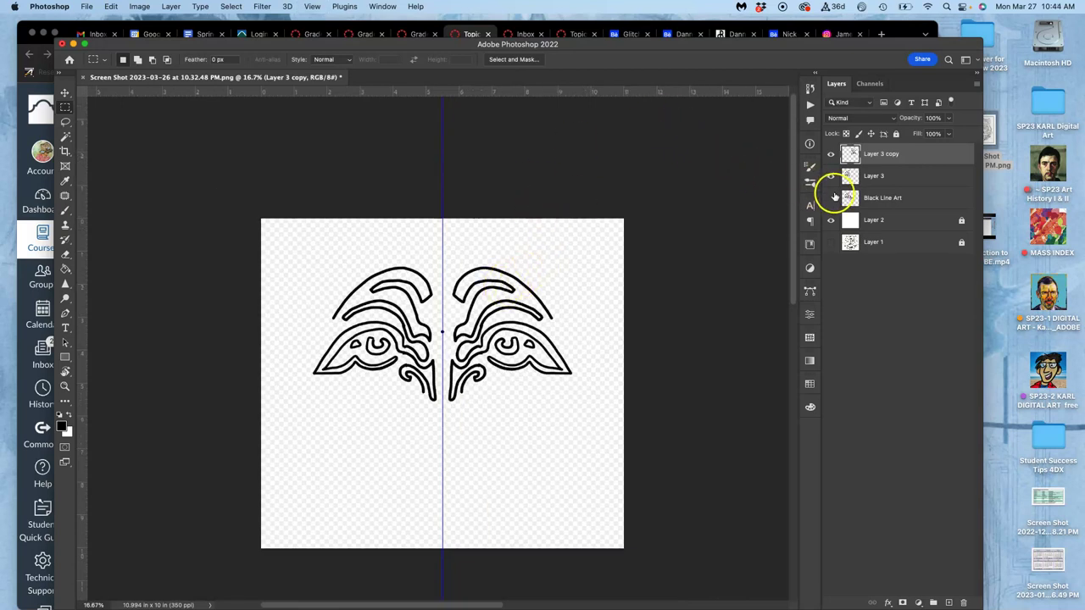
Step: Hide the line-art and background layers, show Layer 1, and zoom to 33.3% on the eyes and forehead
left_click_drag(831, 153, 832, 223)
left_click(831, 242)
left_click(832, 220)
left_click(831, 221)
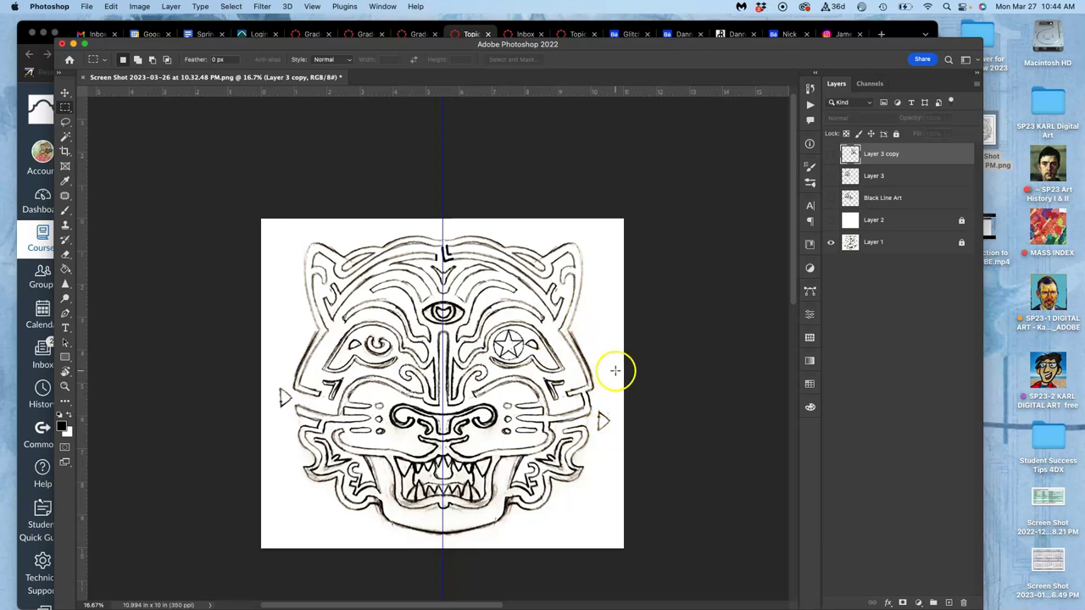
key("super+equal")
key("super+equal")
left_click_drag(521, 339, 540, 227)
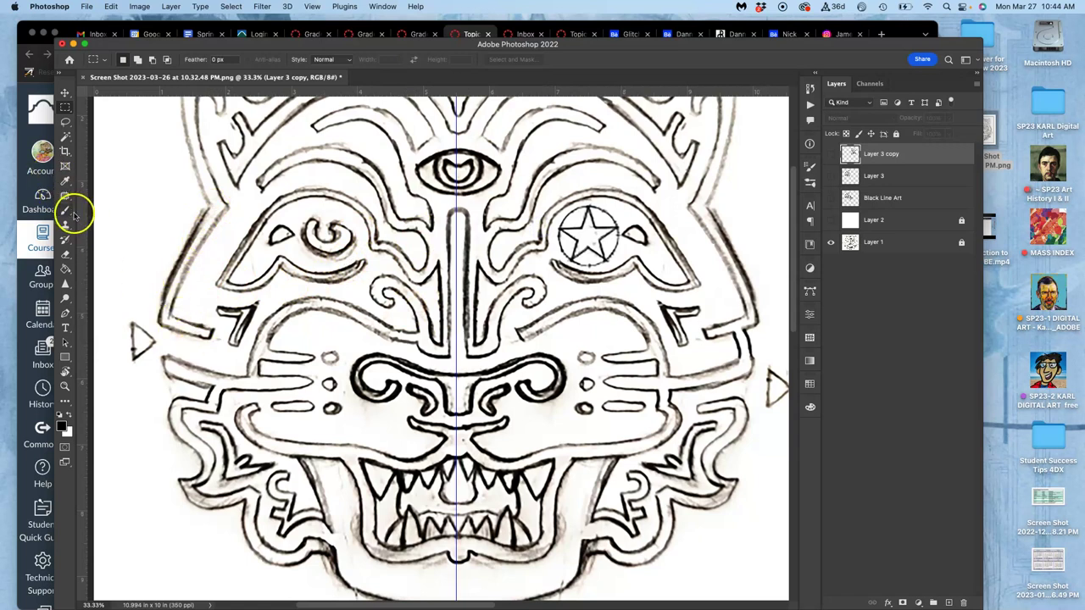
Step: Choose the plain Hard Round brush preset and make it much larger
left_click(71, 213)
left_click(137, 59)
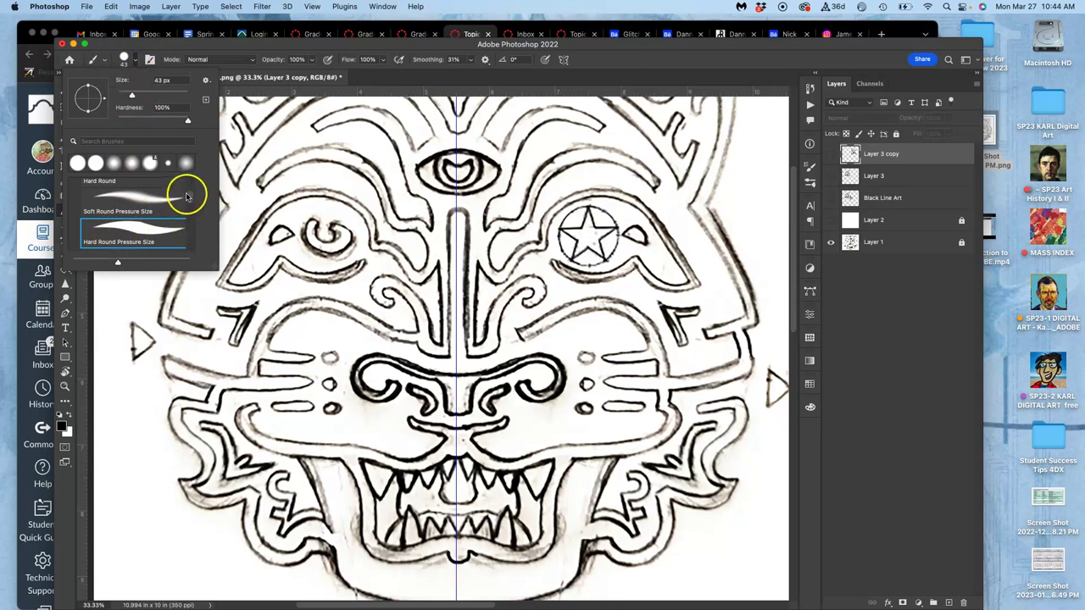
scroll(188, 196, "up", 2)
left_click(153, 224)
left_click_drag(132, 95, 148, 96)
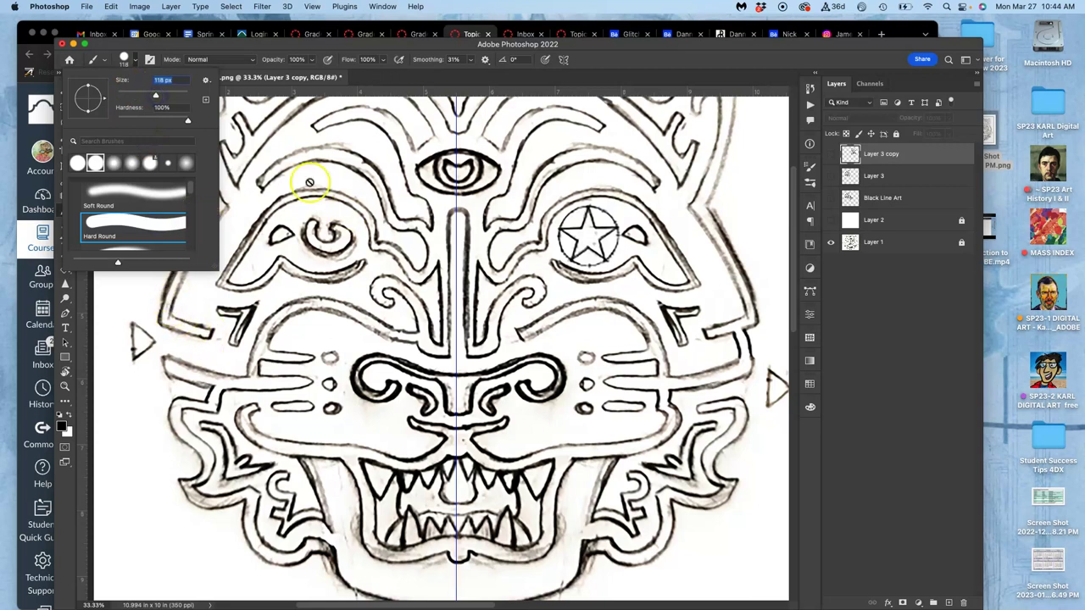
Step: Add Layer 4 above Black Line Art and set the brush to 100 px with 45% smoothing
left_click(903, 185)
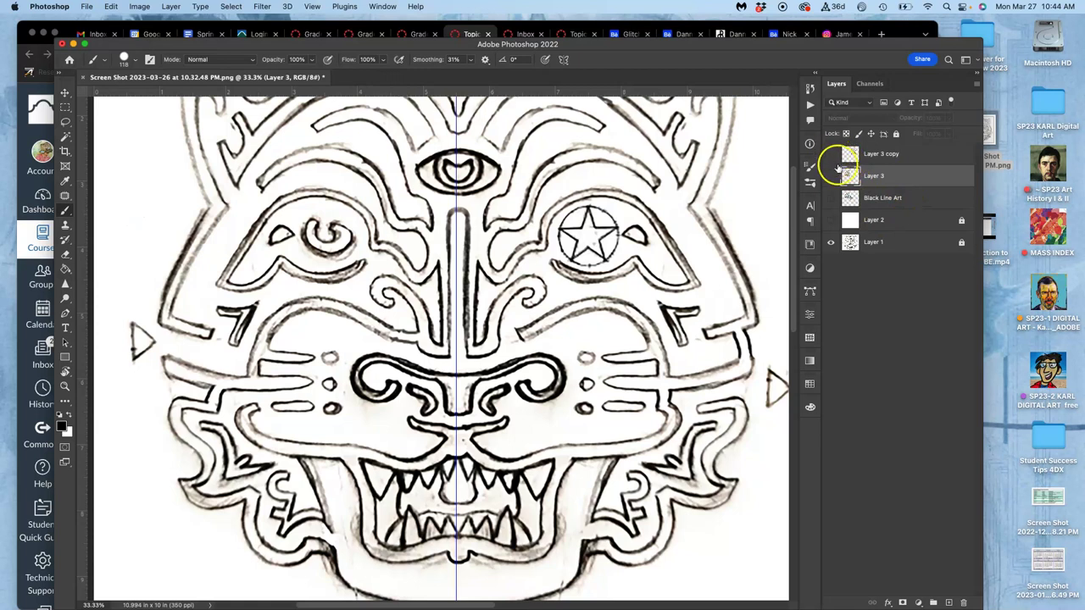
left_click(878, 199)
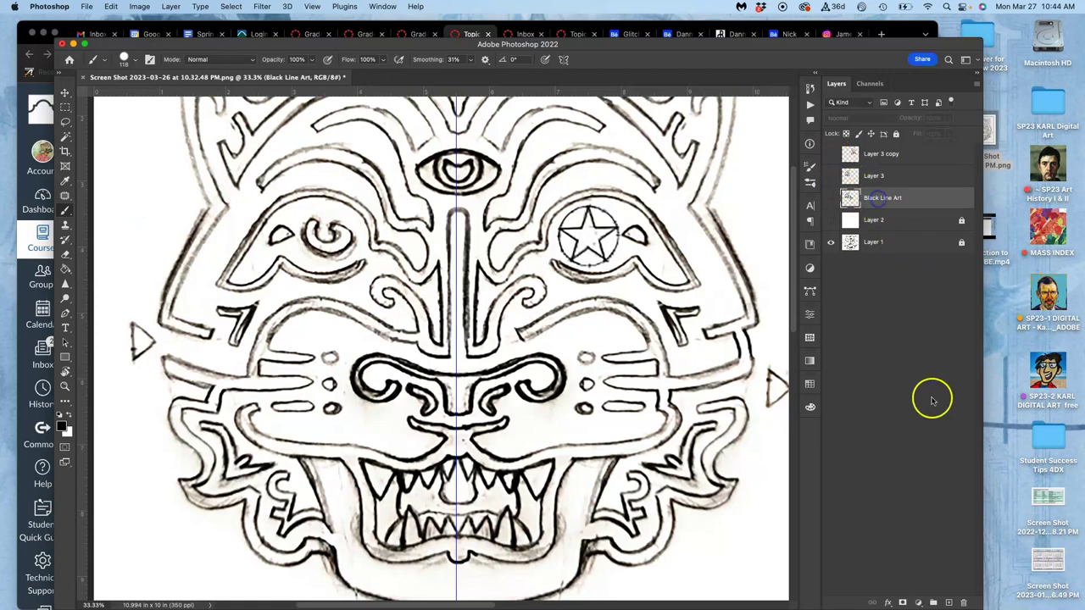
left_click(948, 603)
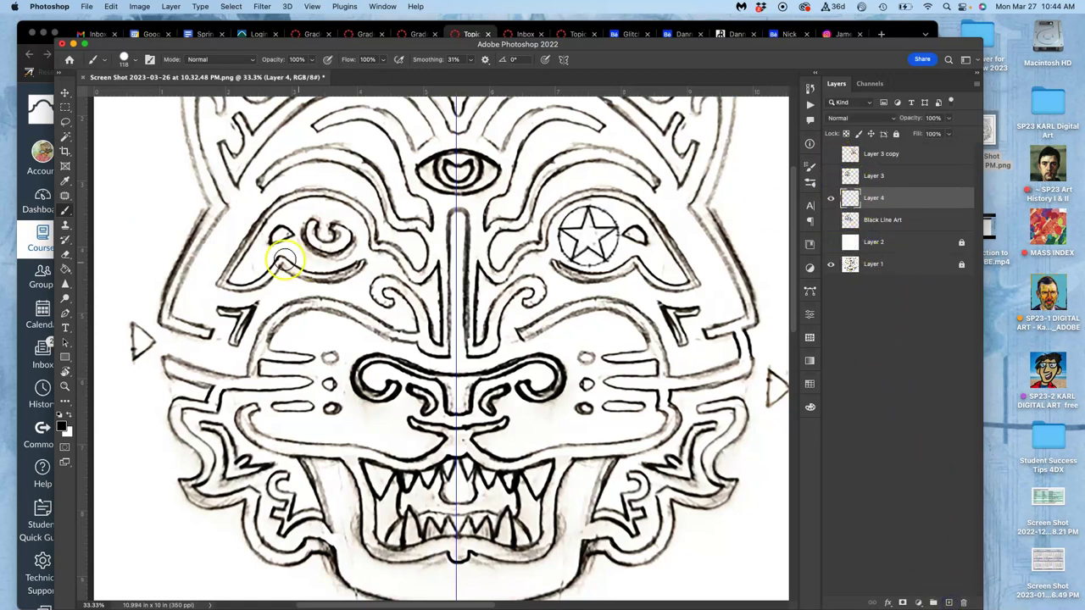
left_click(131, 59)
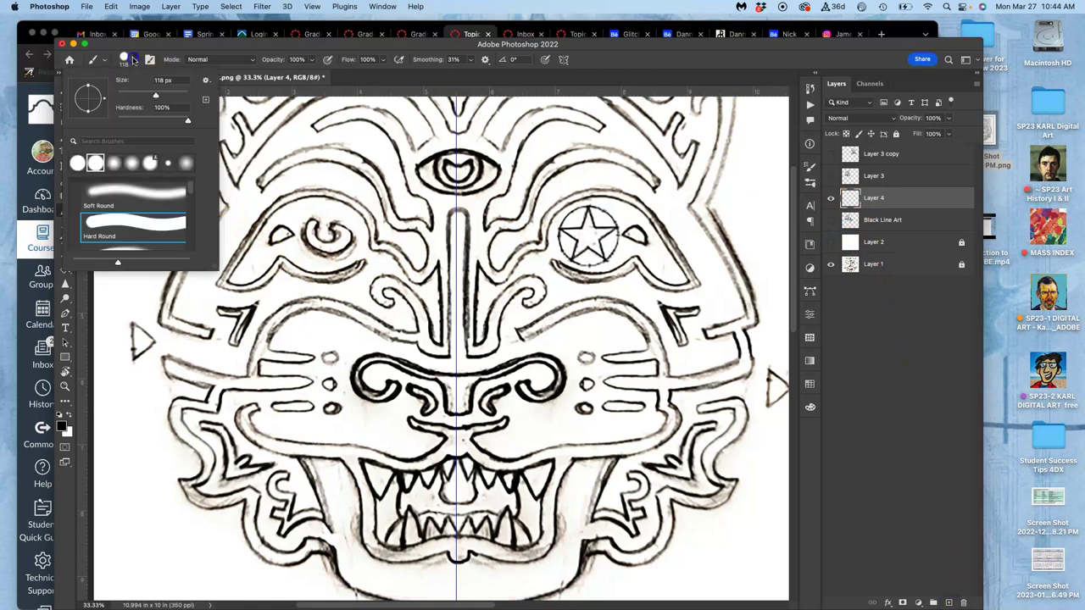
left_click_drag(153, 93, 156, 97)
left_click(472, 65)
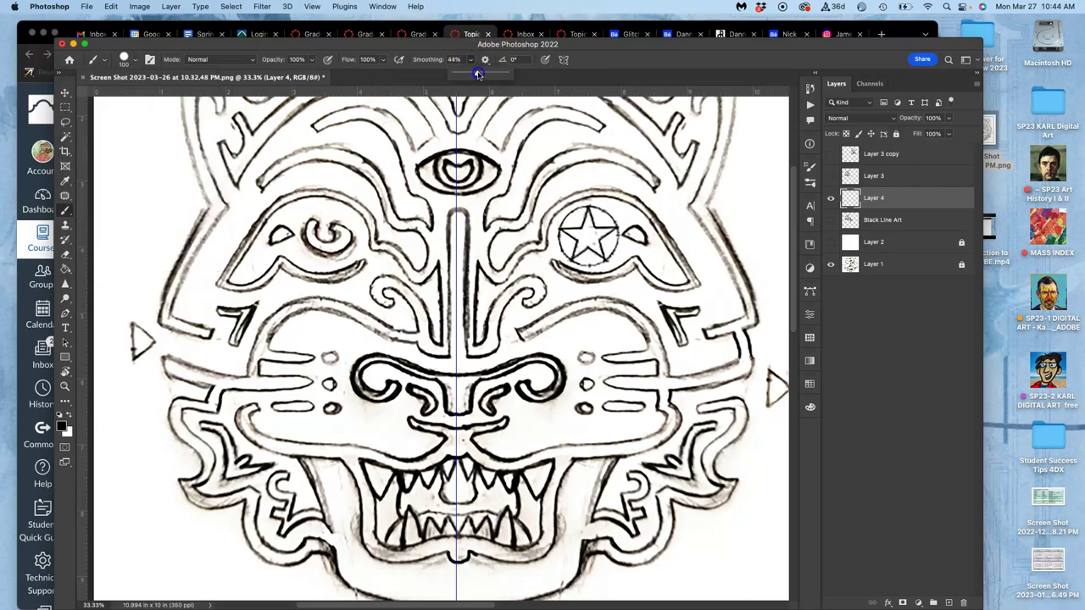
Step: Paint a thick black stroke along the left ear and across the crown to the centre guide
left_click(218, 206)
left_click_drag(207, 220, 167, 306)
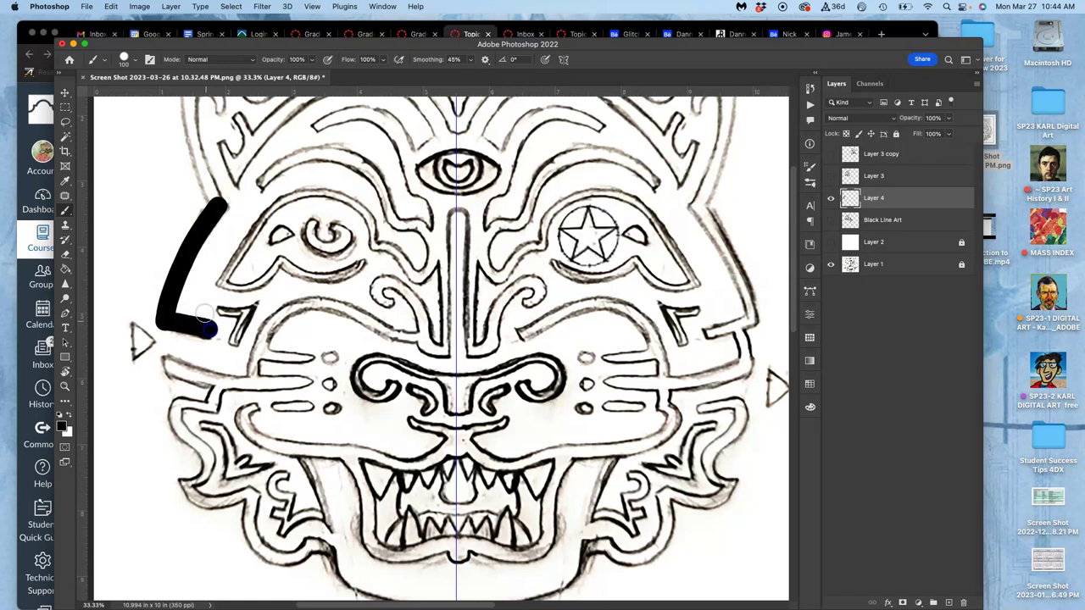
left_click_drag(209, 329, 214, 330)
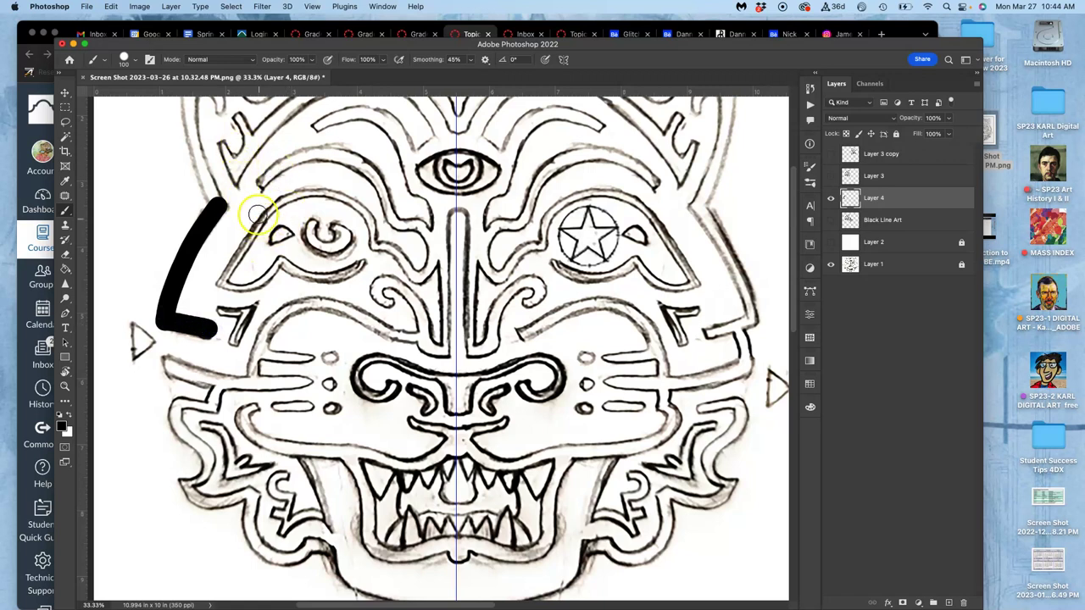
mouse_move(257, 210)
left_mouse_down()
mouse_move(291, 303)
mouse_move(279, 347)
left_mouse_up()
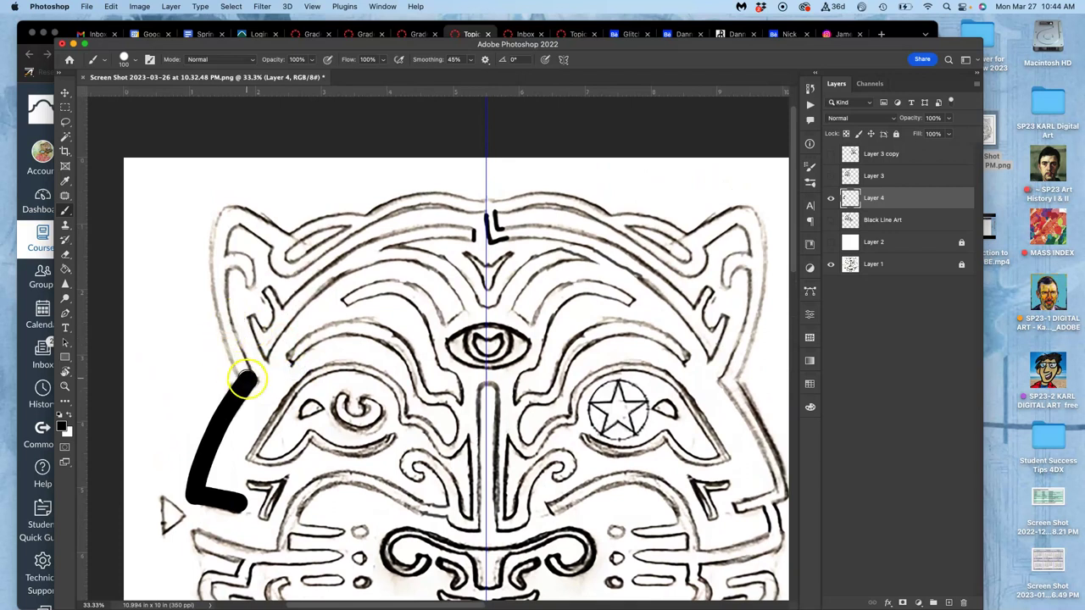
mouse_move(245, 381)
left_mouse_down()
mouse_move(222, 256)
mouse_move(239, 213)
mouse_move(272, 238)
left_mouse_up()
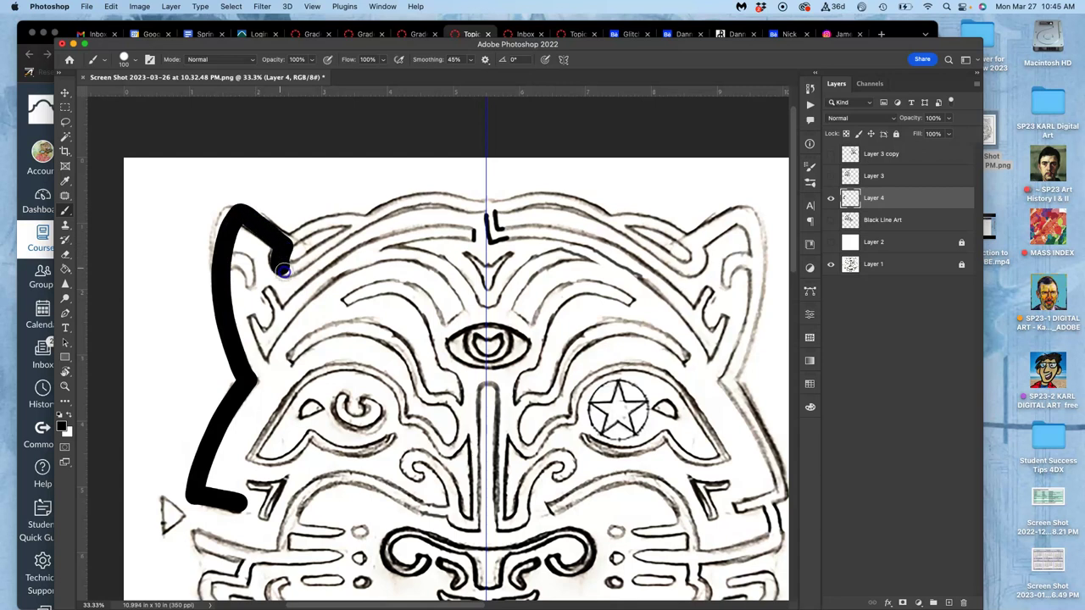
mouse_move(296, 268)
left_mouse_down()
mouse_move(396, 205)
mouse_move(491, 208)
left_mouse_up()
mouse_move(326, 249)
left_mouse_down()
mouse_move(281, 244)
mouse_move(344, 222)
left_mouse_up()
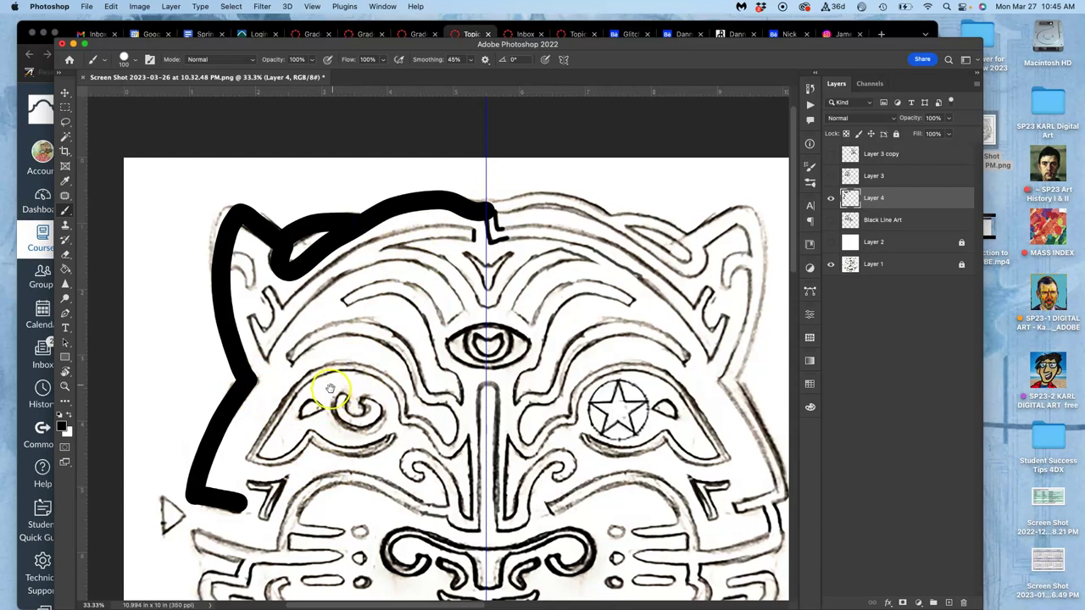
left_click_drag(339, 389, 337, 263)
left_click_drag(351, 226, 342, 260)
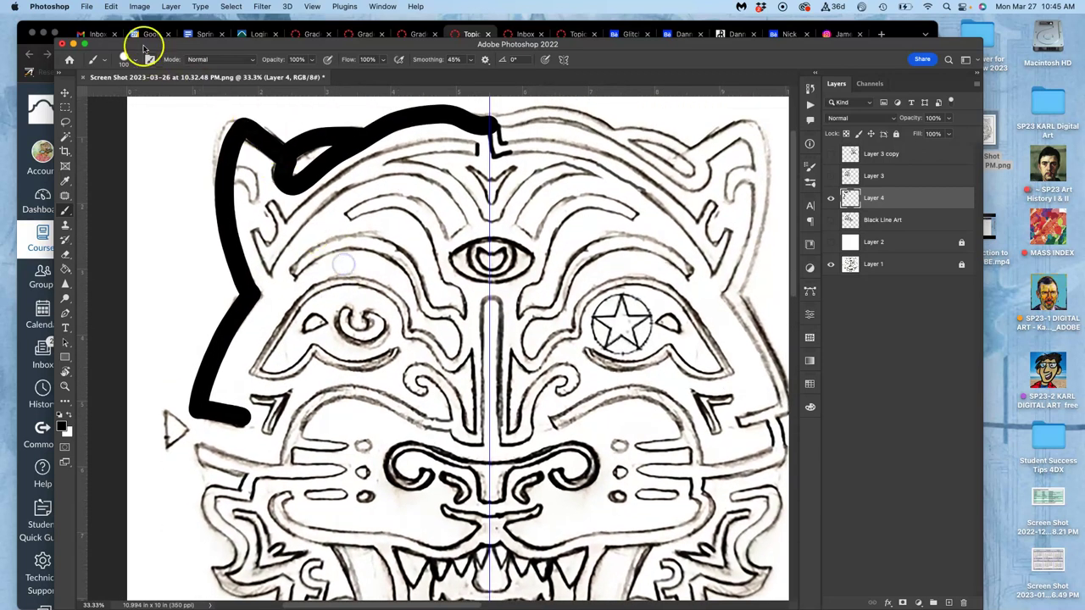
Step: Set the brush size to 70 px and paint a curled hook and thicker line inside the left ear
left_click(137, 64)
left_click_drag(148, 94, 142, 94)
left_click_drag(275, 200, 229, 182)
mouse_move(250, 198)
left_mouse_down()
mouse_move(280, 250)
mouse_move(273, 209)
left_mouse_up()
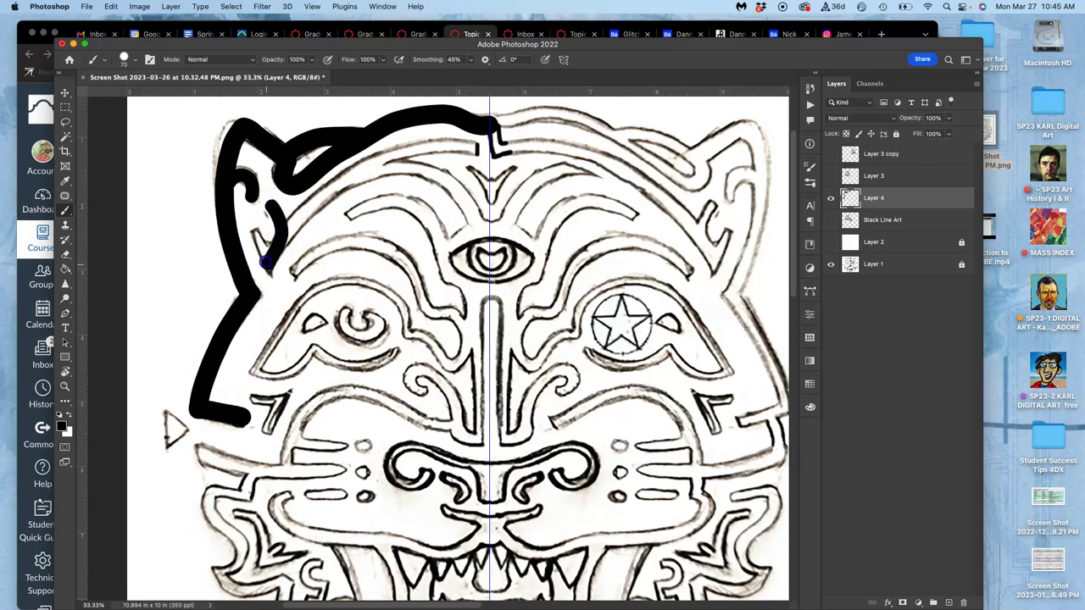
left_click_drag(251, 230, 266, 251)
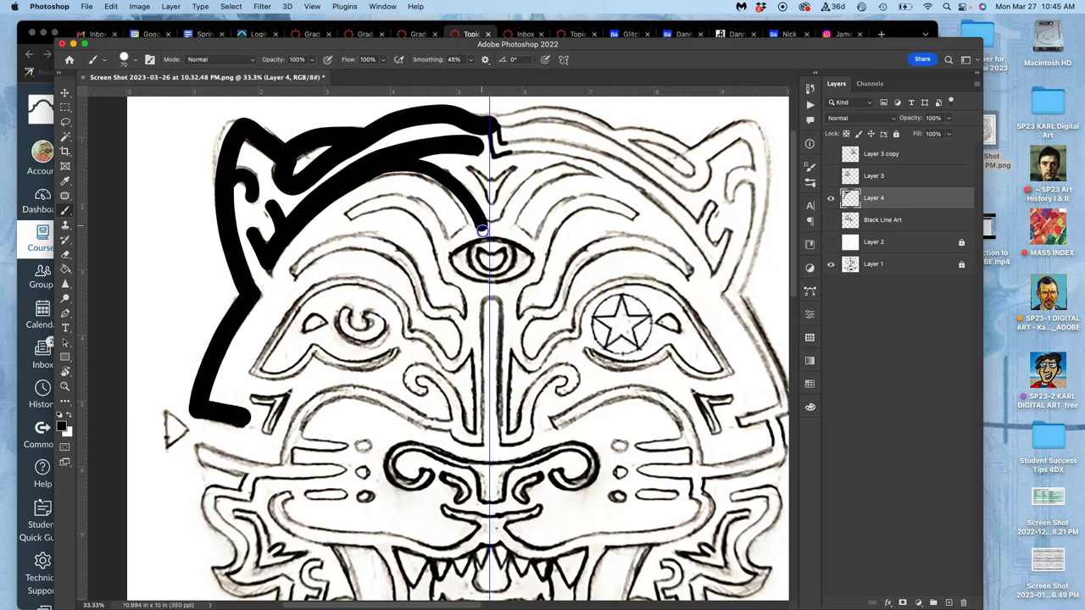
Step: Trace the short forehead curve, the brow arc, the nose-bridge stroke and the left eye outline
mouse_move(472, 182)
left_mouse_down()
mouse_move(462, 169)
mouse_move(481, 185)
left_mouse_up()
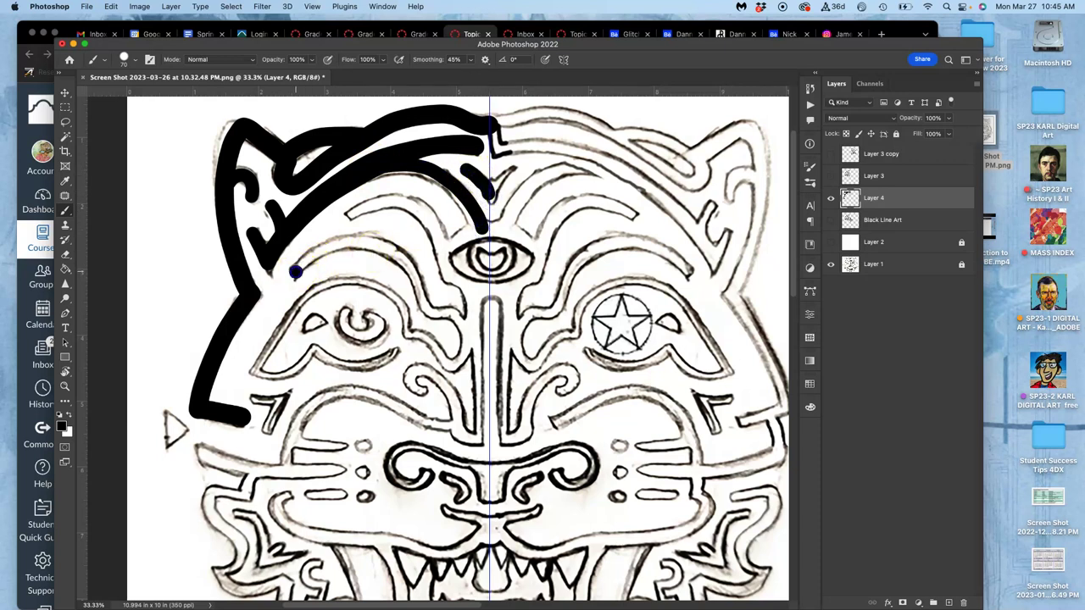
mouse_move(307, 260)
left_mouse_down()
mouse_move(348, 240)
mouse_move(384, 249)
mouse_move(422, 302)
left_mouse_up()
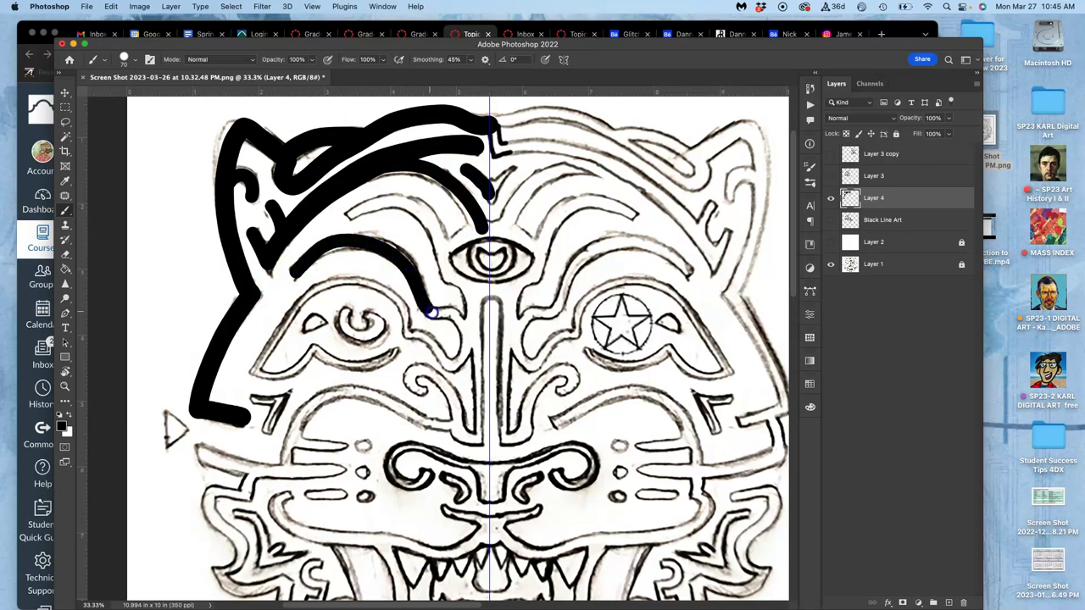
left_click_drag(468, 341, 459, 362)
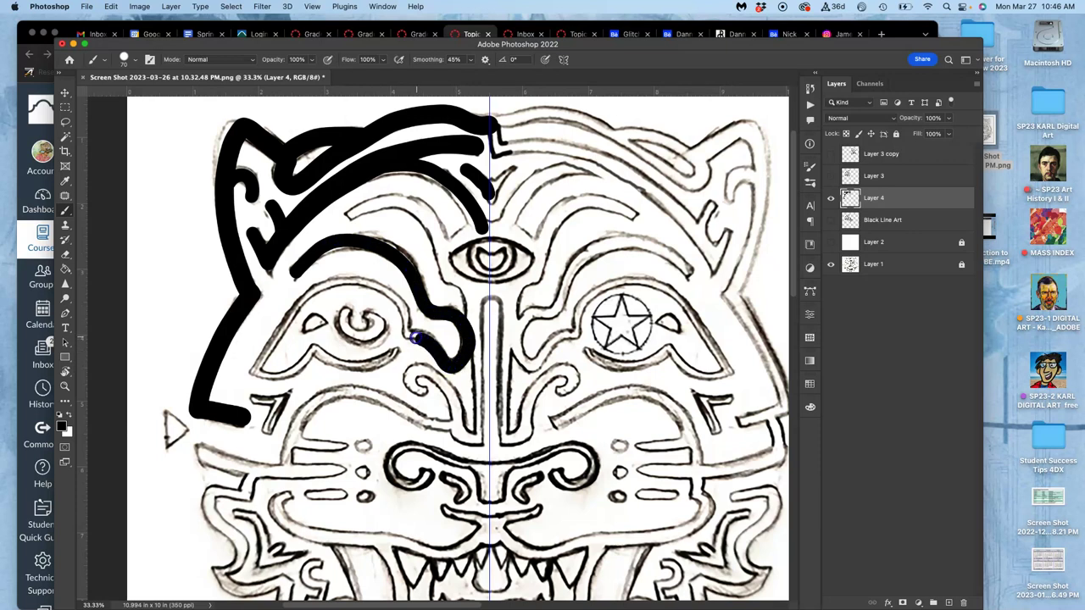
mouse_move(409, 336)
left_mouse_down()
mouse_move(380, 291)
mouse_move(321, 285)
mouse_move(252, 373)
mouse_move(282, 371)
mouse_move(316, 346)
mouse_move(352, 365)
mouse_move(400, 354)
left_mouse_up()
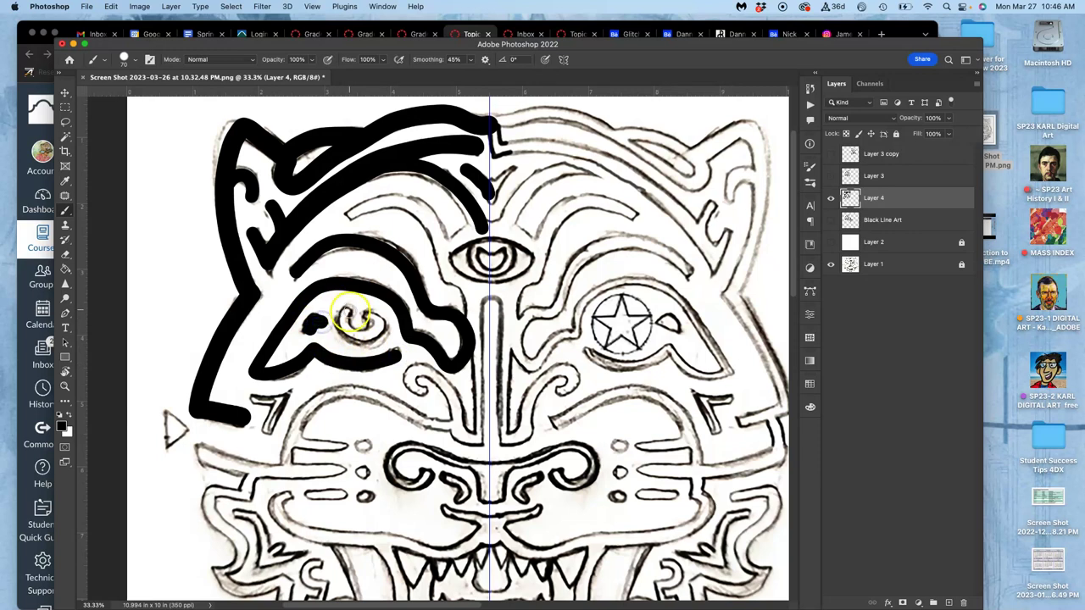
Step: Fill the left pupil in black, then paint the forehead arc and the cheek curve below the eye
left_click(347, 312)
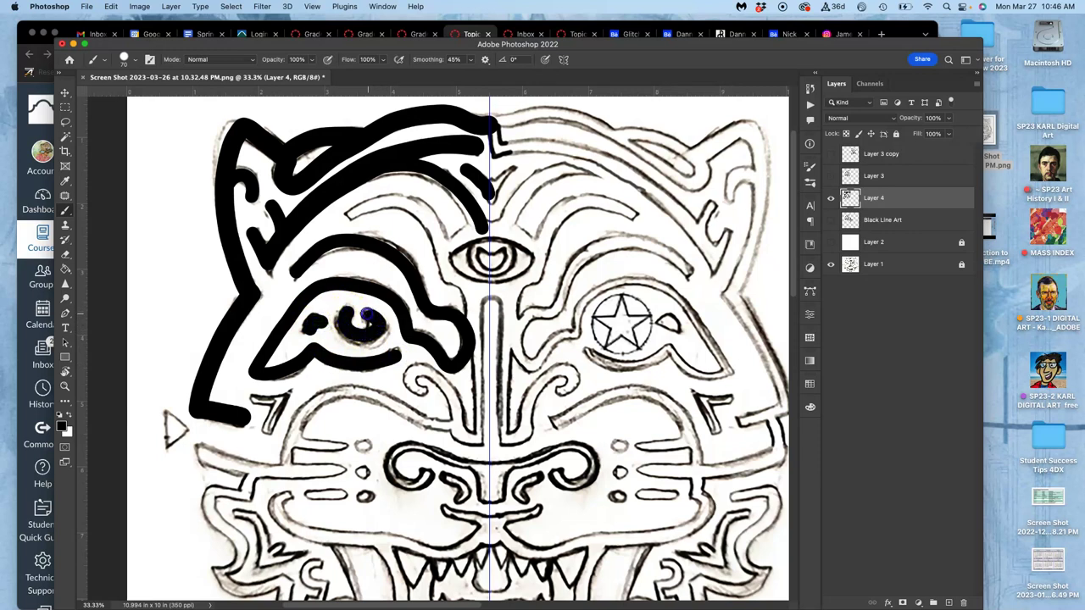
left_click(370, 331)
left_click(350, 215)
mouse_move(373, 207)
left_mouse_down()
mouse_move(419, 207)
mouse_move(449, 275)
mouse_move(470, 296)
mouse_move(475, 440)
mouse_move(457, 432)
mouse_move(424, 388)
left_mouse_up()
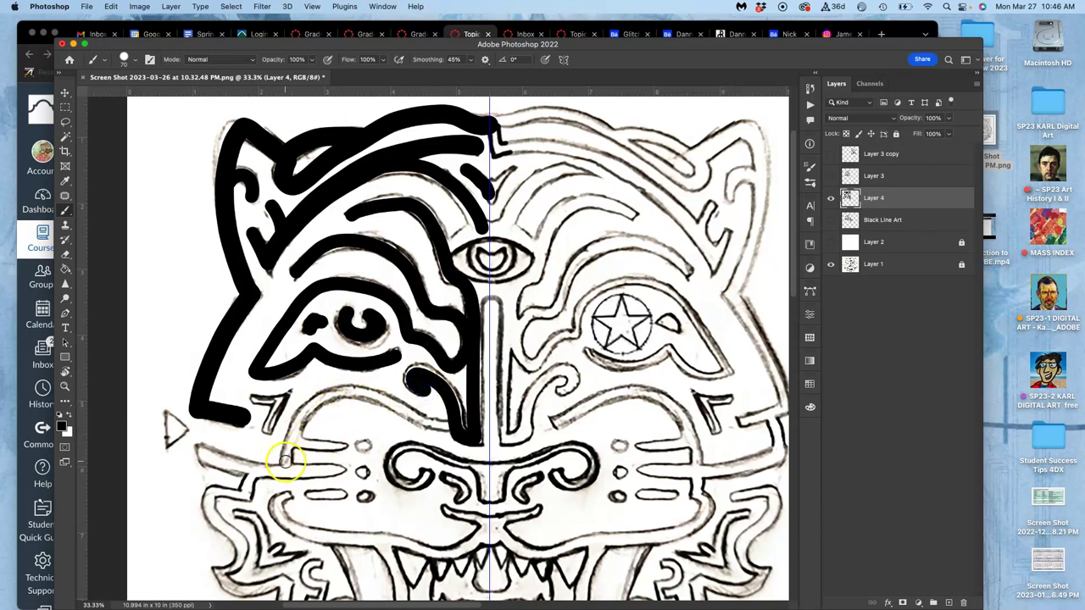
mouse_move(289, 464)
left_mouse_down()
mouse_move(312, 405)
mouse_move(340, 391)
mouse_move(458, 424)
left_mouse_up()
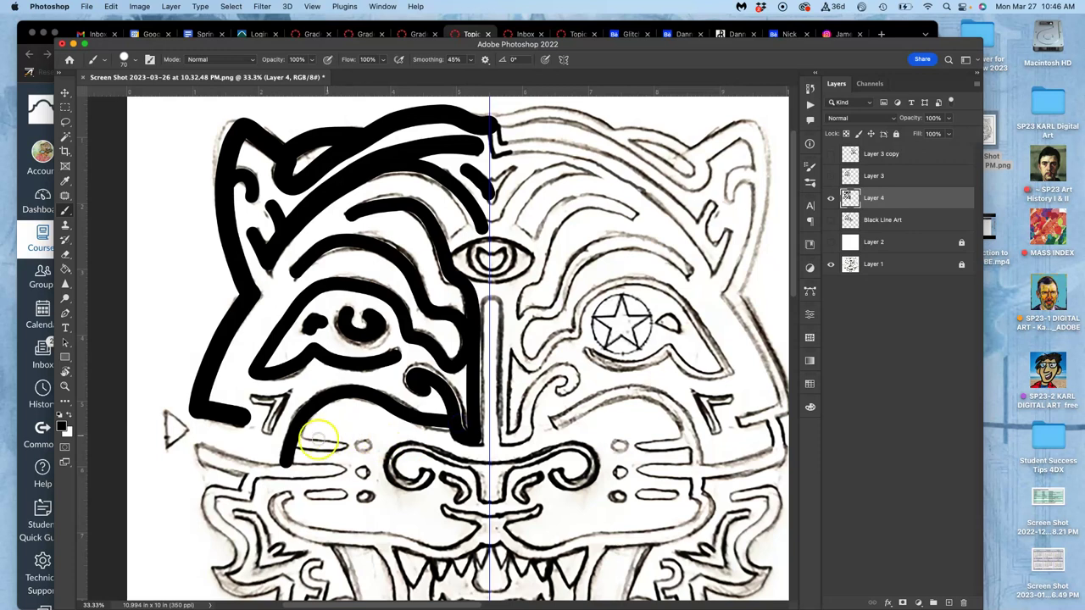
mouse_move(307, 445)
left_mouse_down()
mouse_move(348, 442)
mouse_move(286, 462)
left_mouse_up()
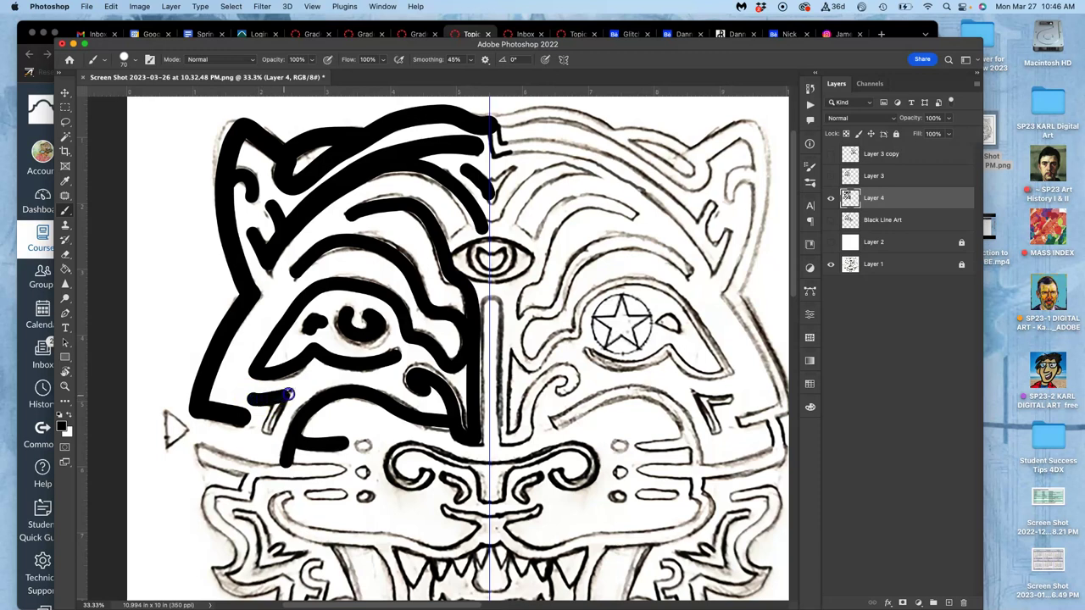
Step: Add a joining cheek stroke, hide the Layer 1 sketch so only Layer 4's lines show, and zoom out
left_click_drag(279, 412, 270, 430)
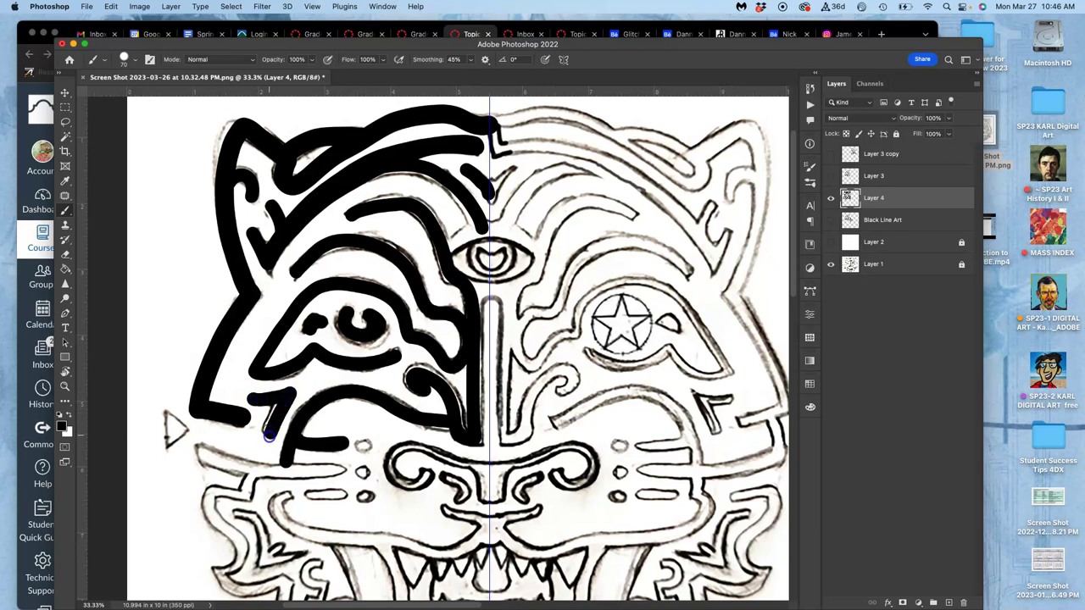
left_click(831, 198)
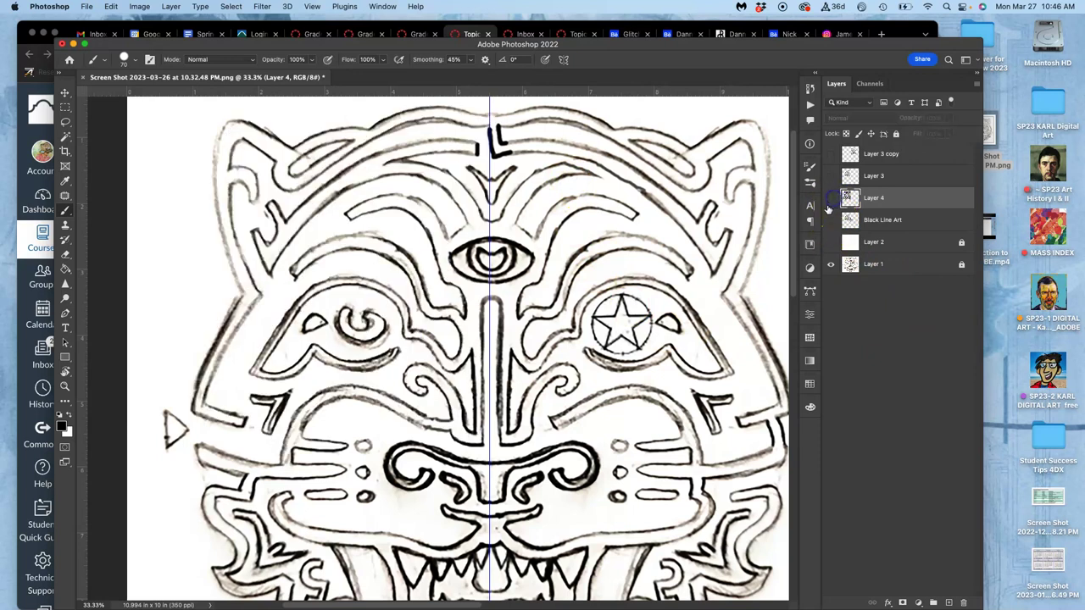
left_click(831, 199)
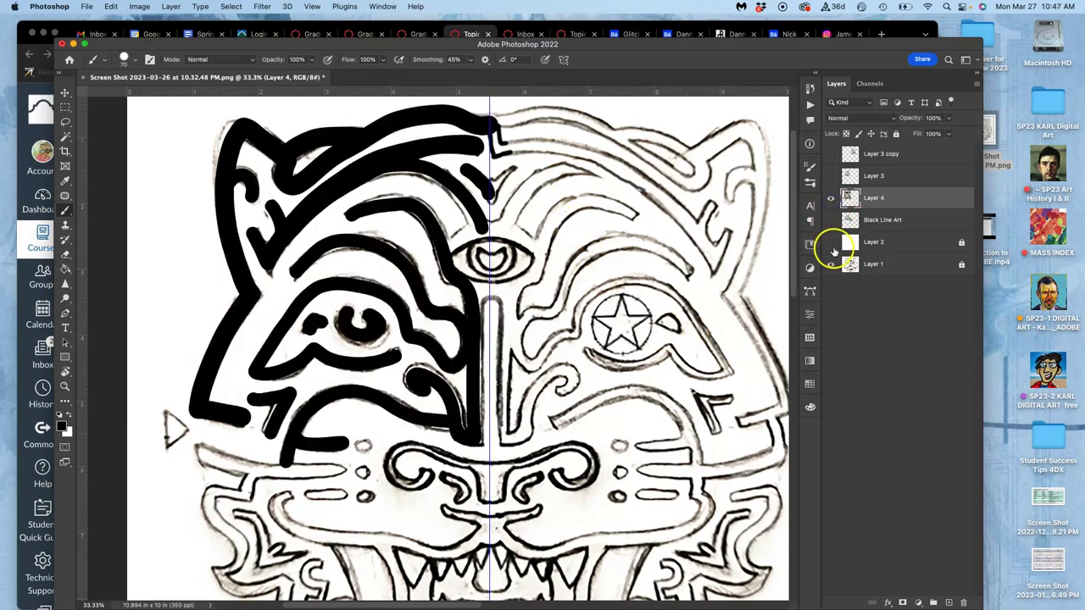
left_click(832, 265)
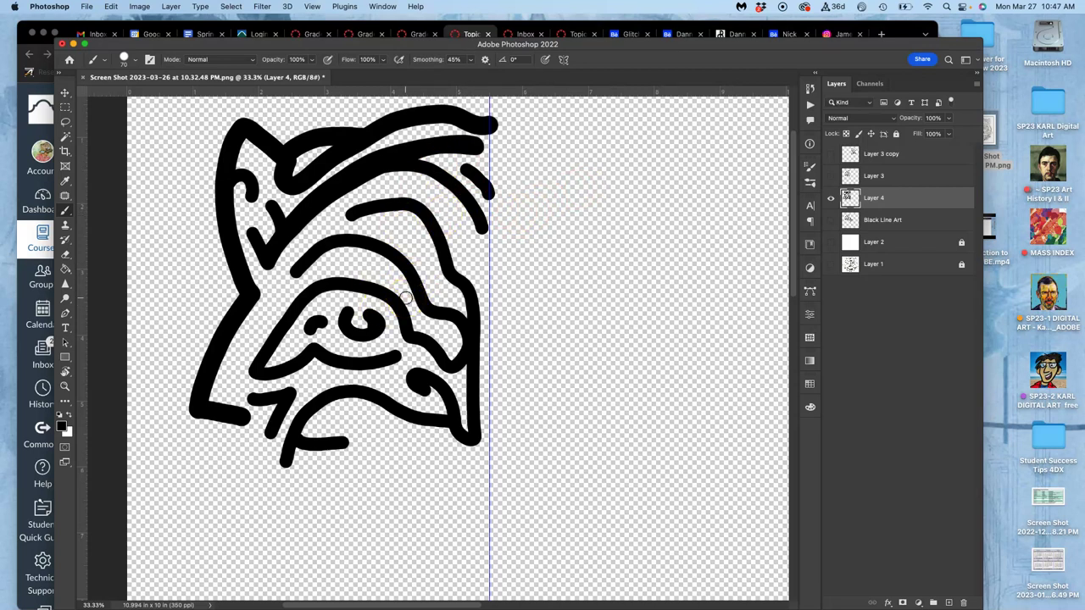
key("super+minus")
scroll(356, 339, "down", 2)
scroll(349, 345, "up", 1)
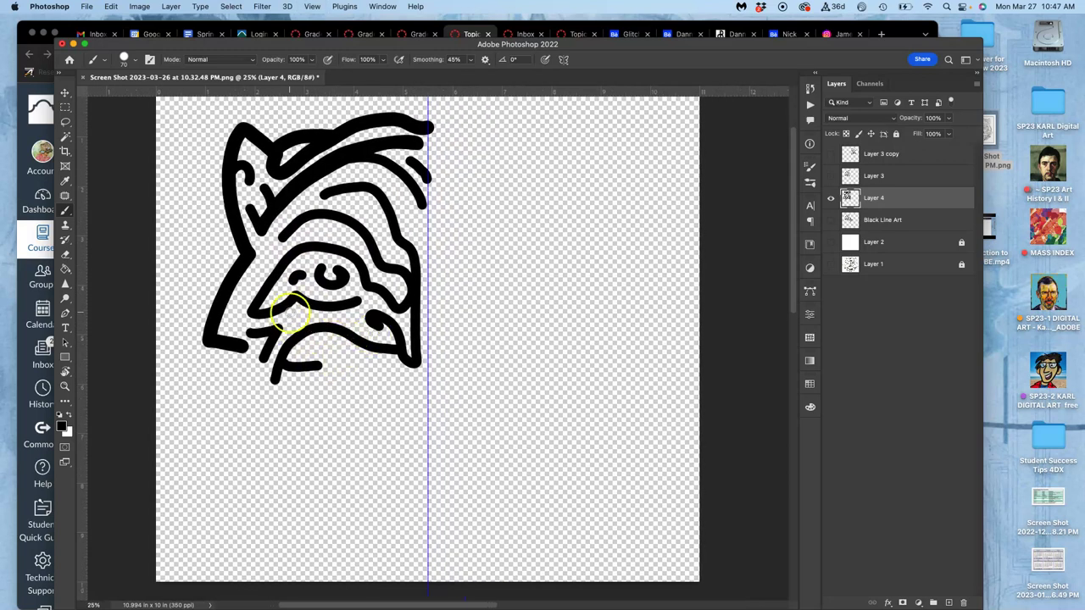
Step: Save the drawing to the Desktop as a Photoshop PSD named for Assign 5 Raster Digital Line Art
left_click(86, 7)
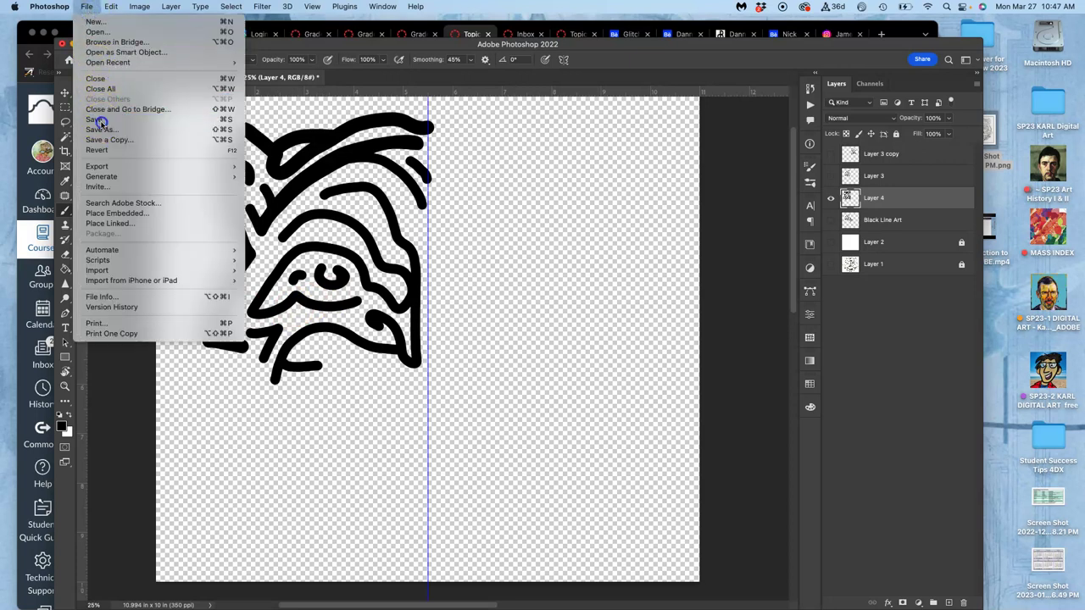
key("Escape")
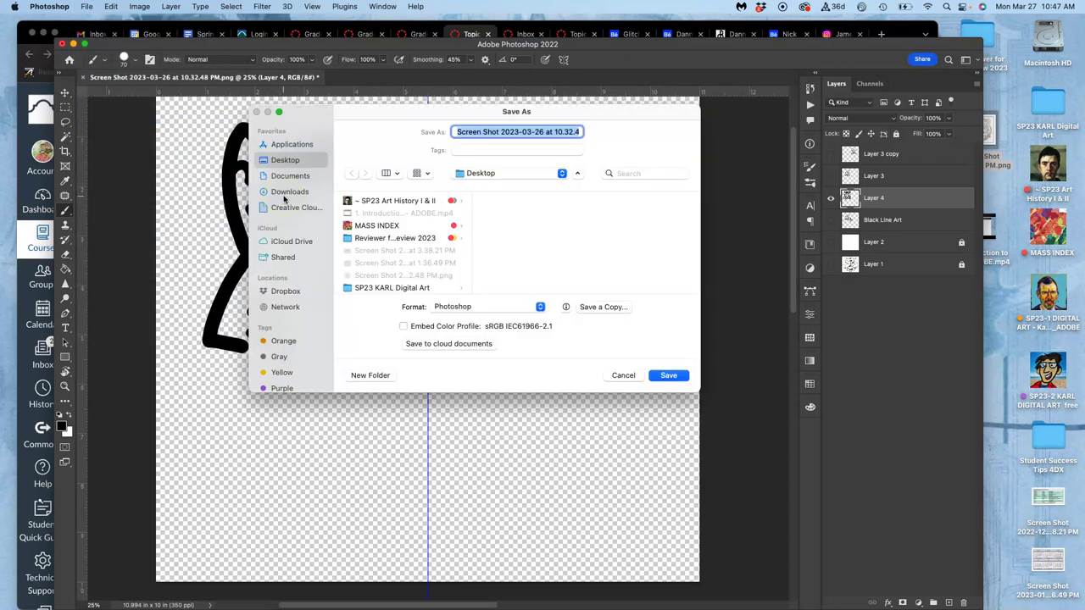
type("SP")
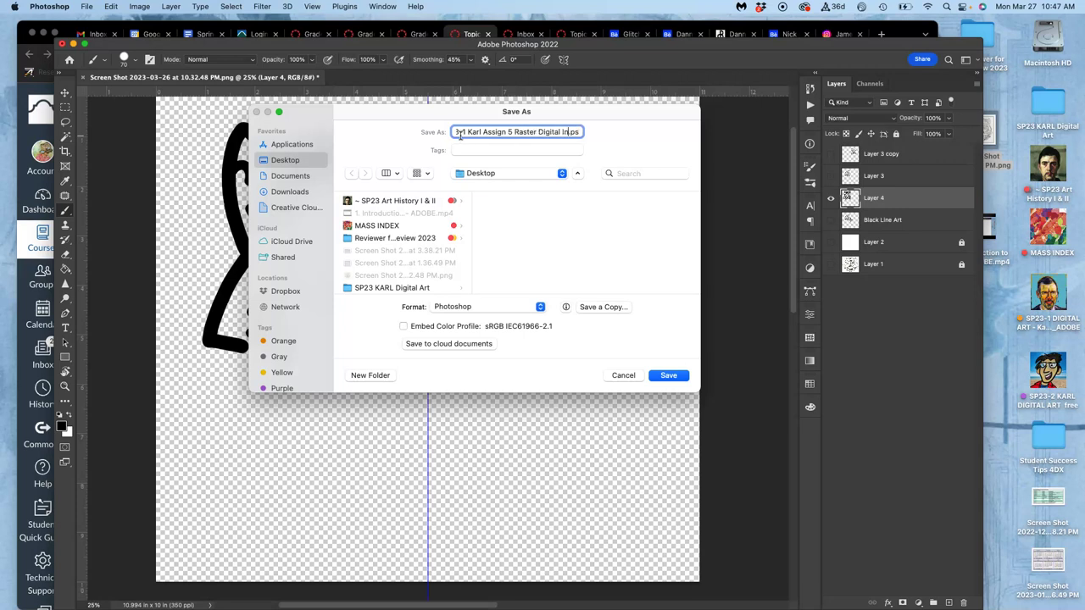
type("Line Art")
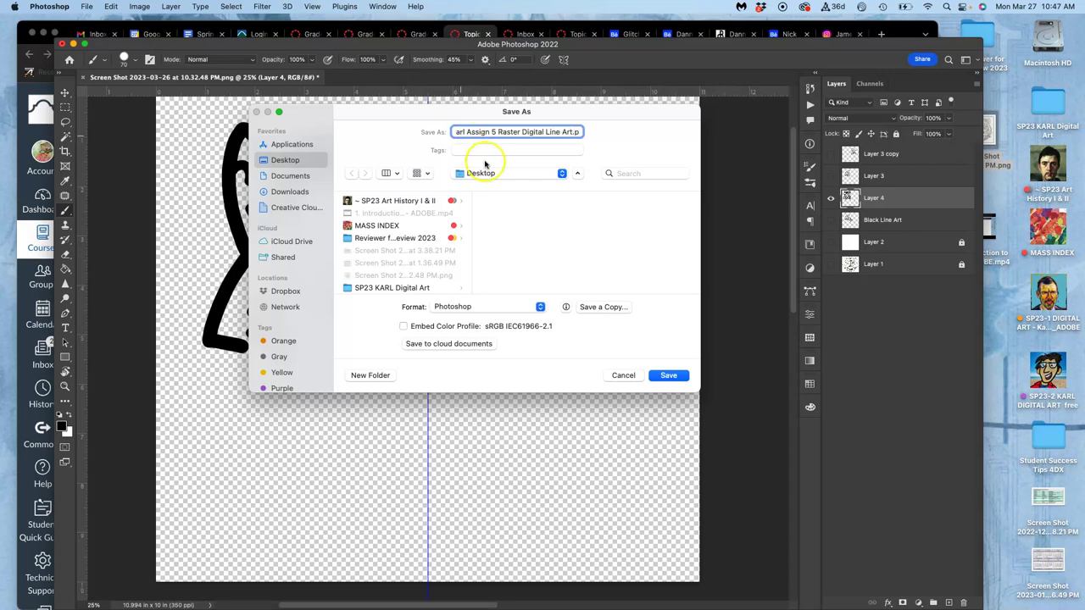
left_click(670, 377)
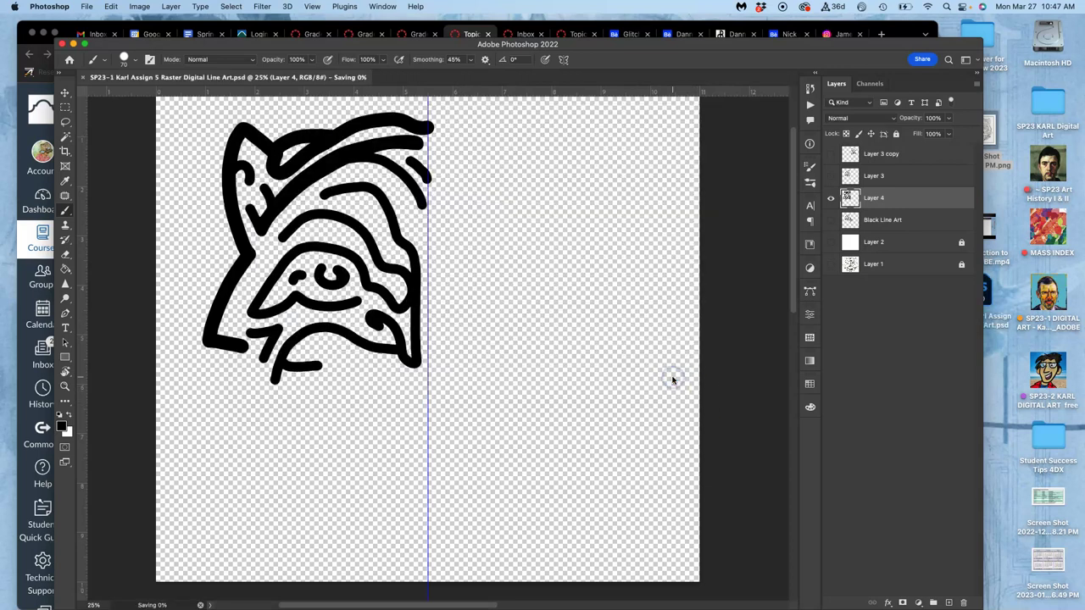
Step: Open the tiger screenshot from the desktop in Preview and enlarge its window
left_click(988, 128)
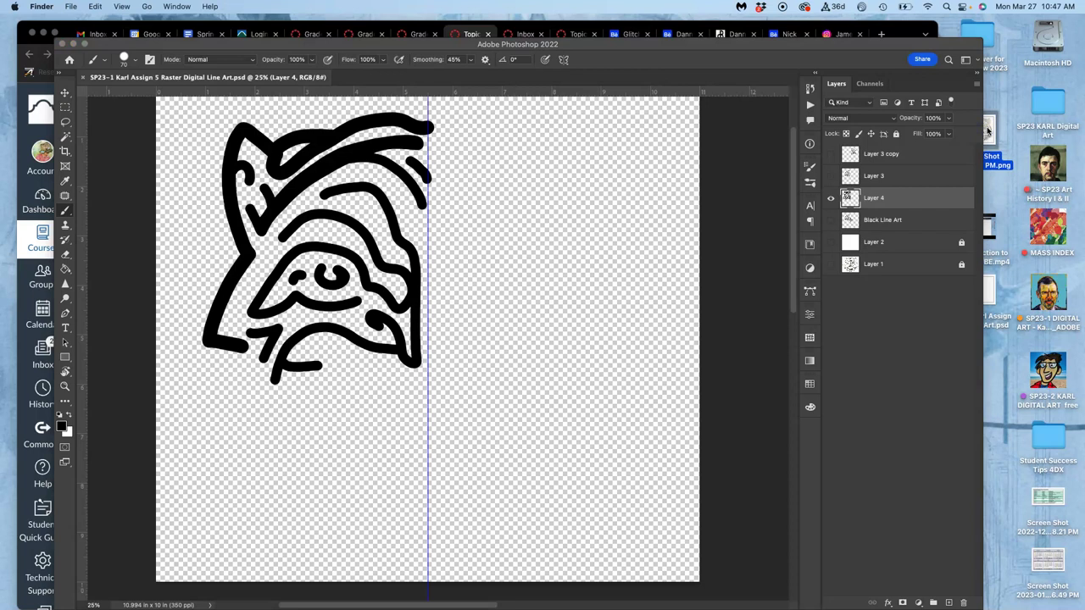
double_click(988, 129)
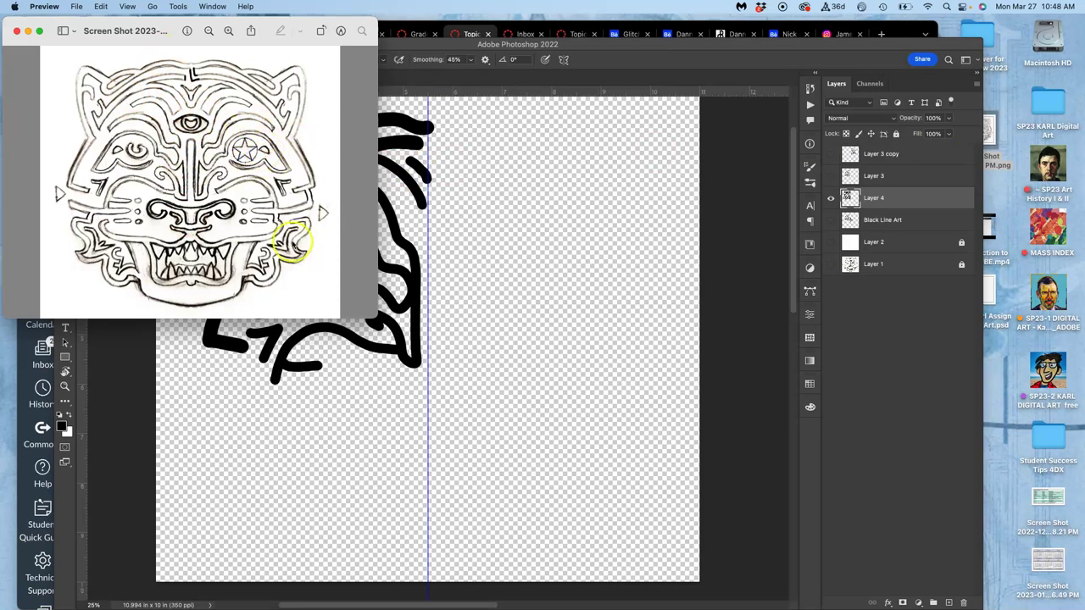
left_click_drag(373, 315, 528, 437)
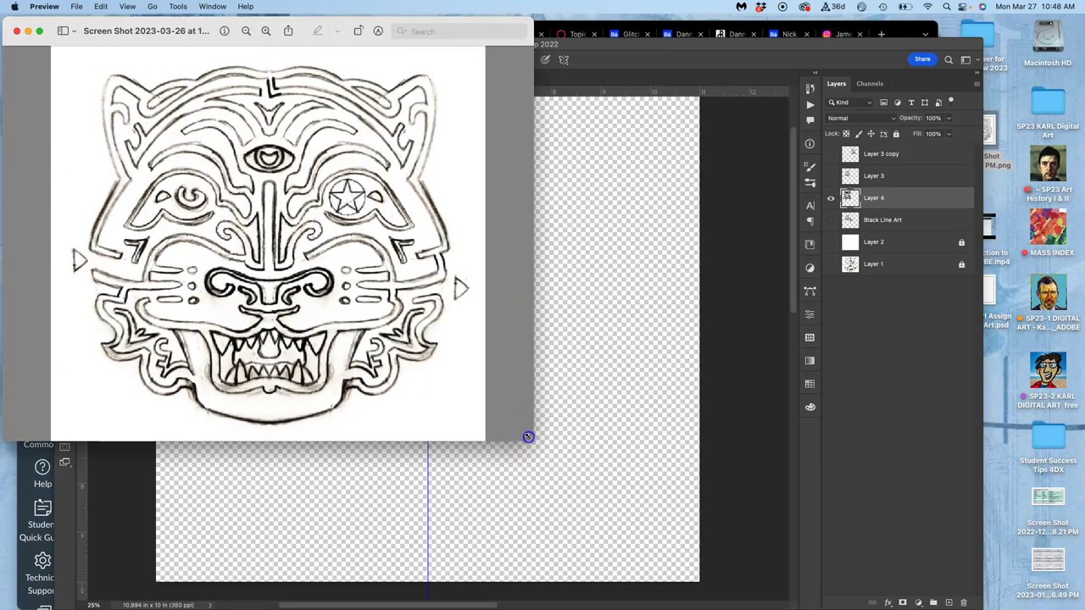
Step: Print the tiger drawing at a fixed 65% scale
left_click(77, 7)
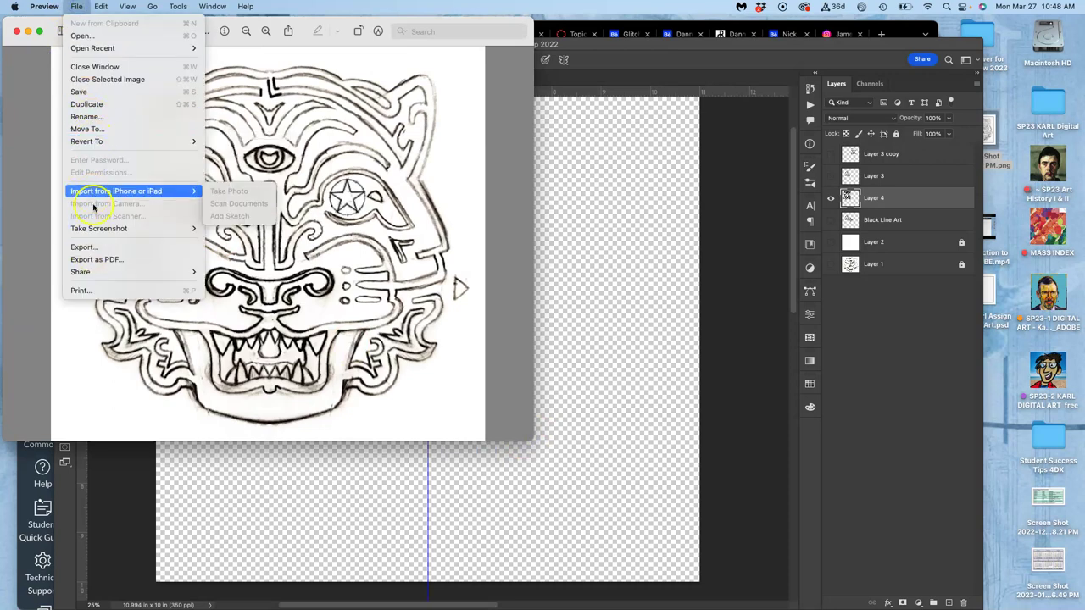
left_click(107, 292)
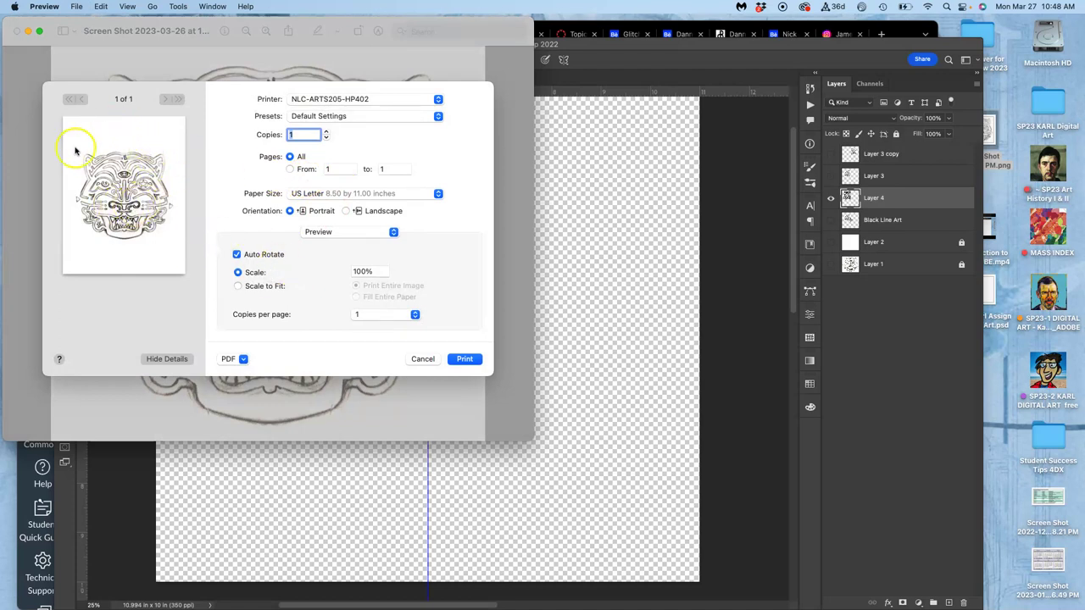
left_click(238, 273)
left_click(365, 271)
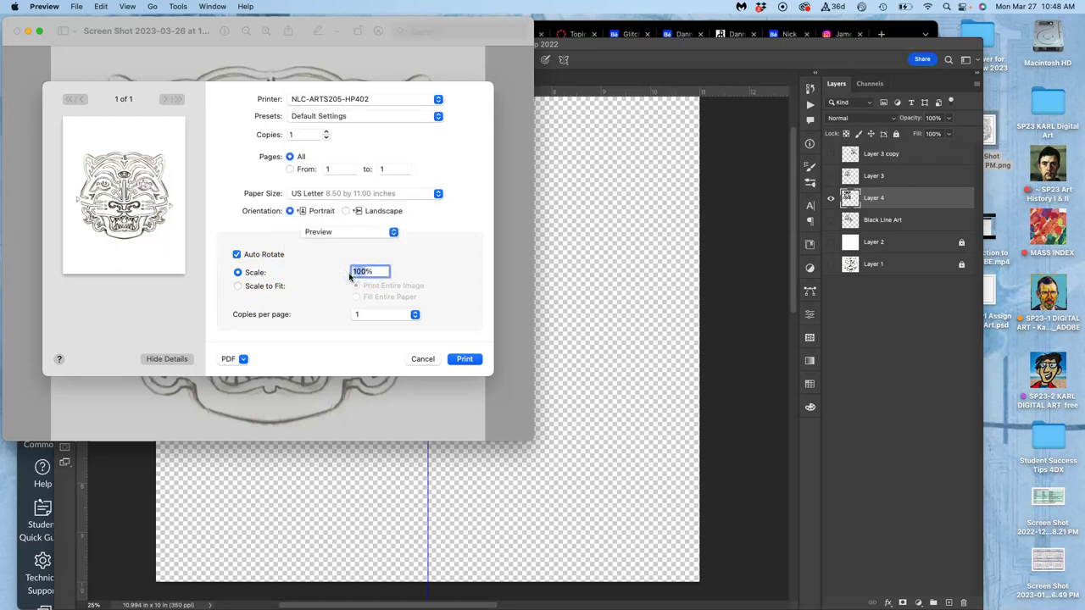
type("60")
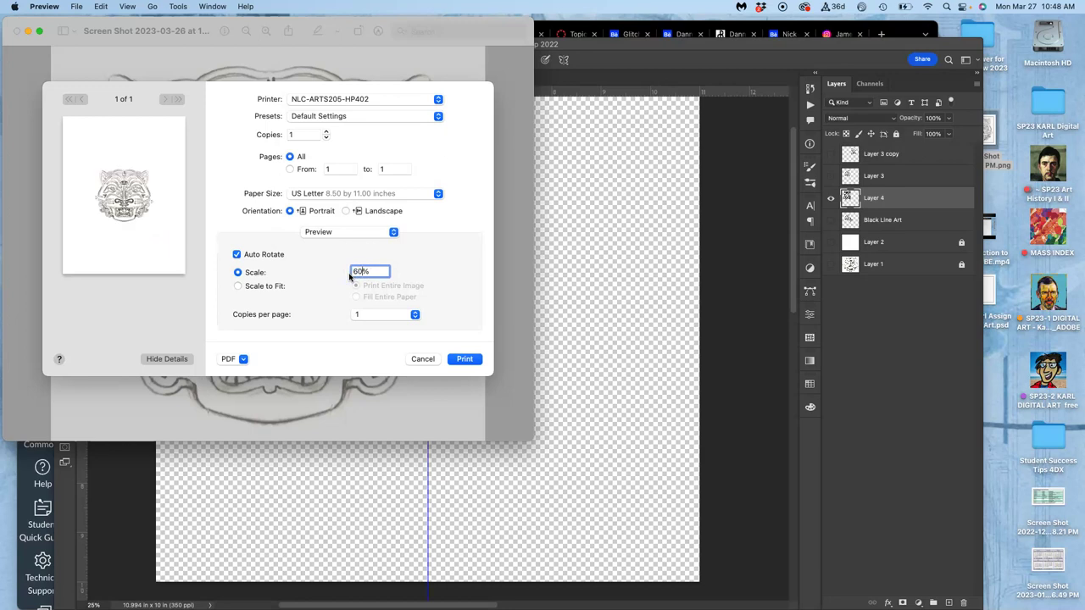
key("BackSpace")
type("5")
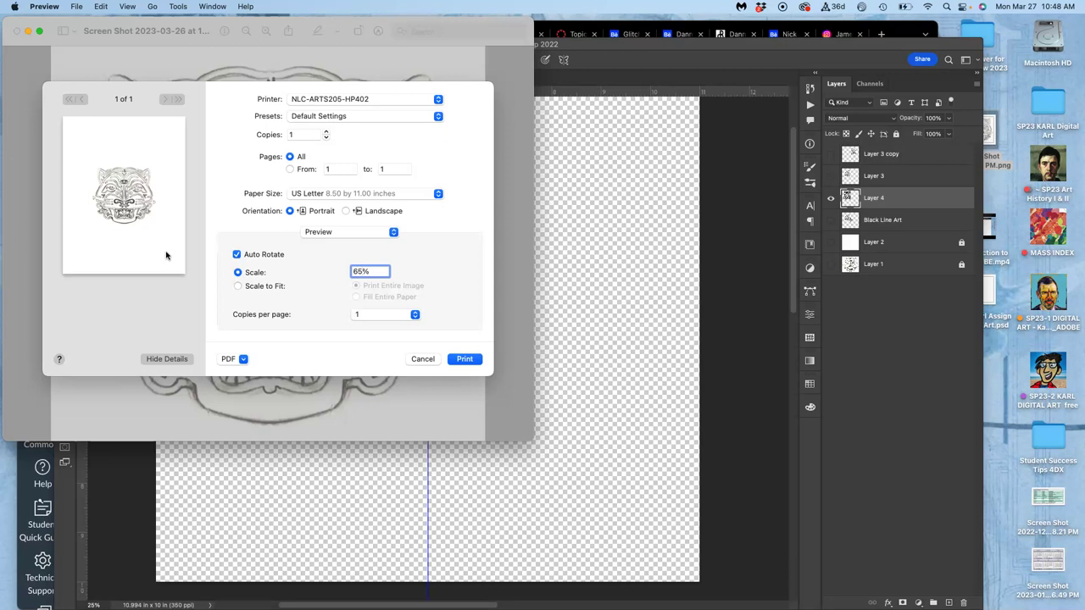
left_click(466, 360)
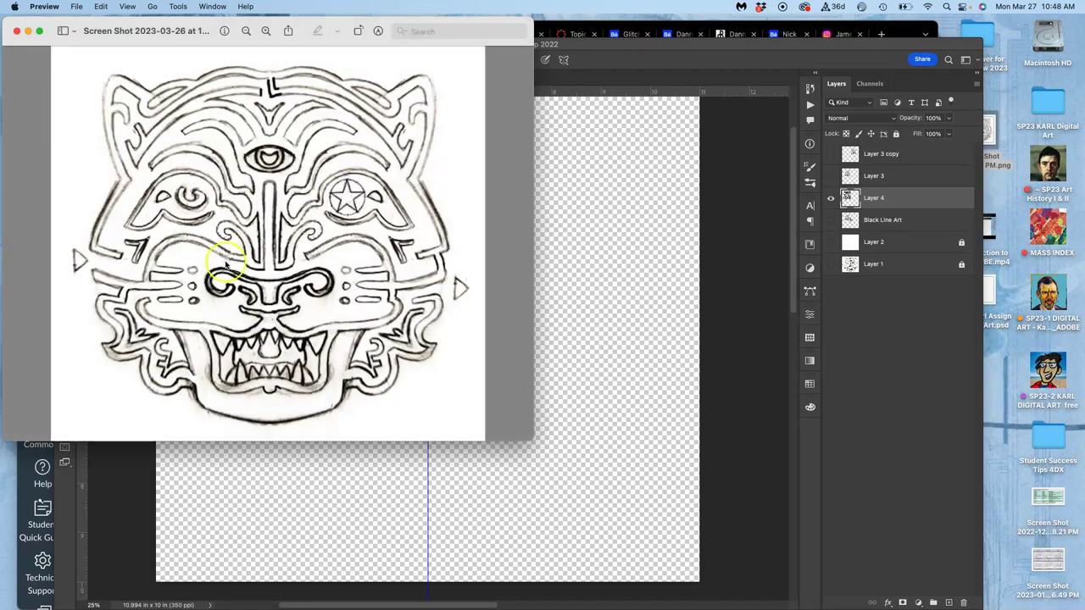
Step: Switch between the Photoshop line-art document and the tiger scan, then launch FaceTime
mouse_move(13, 218)
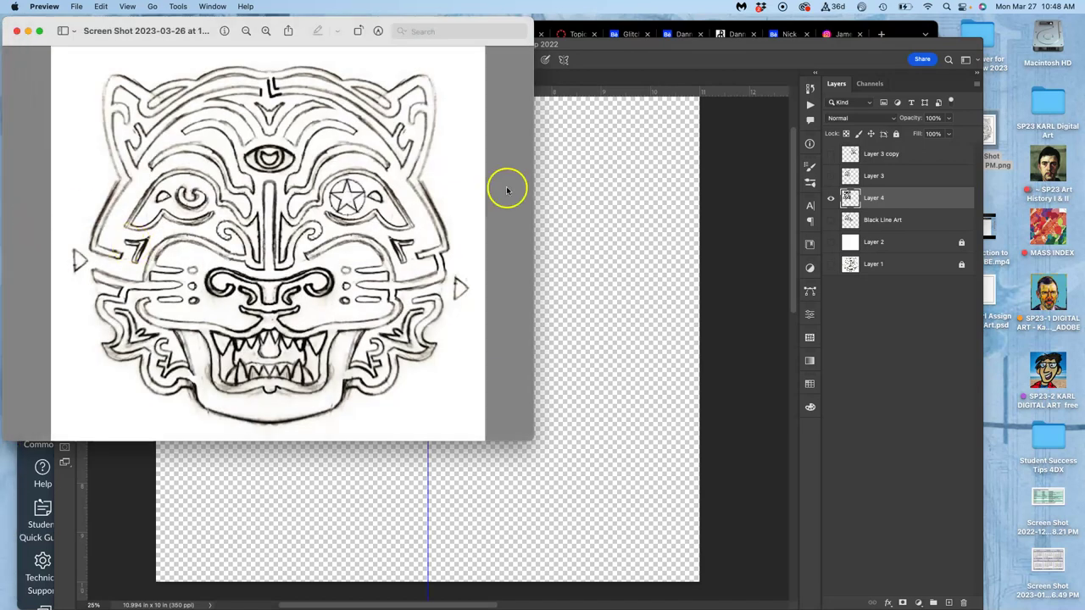
left_click(683, 160)
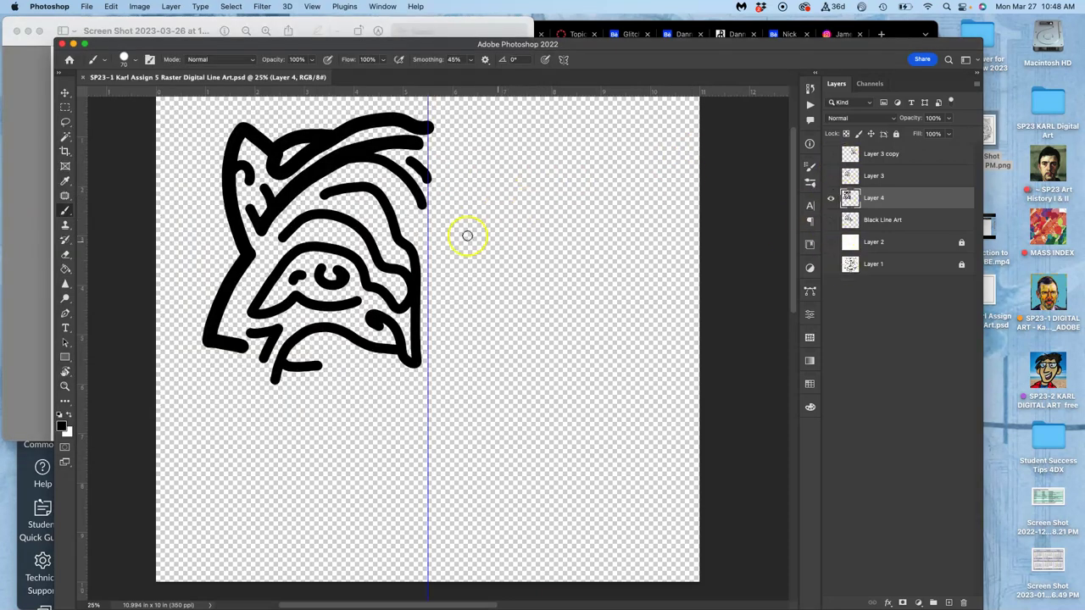
left_click(24, 90)
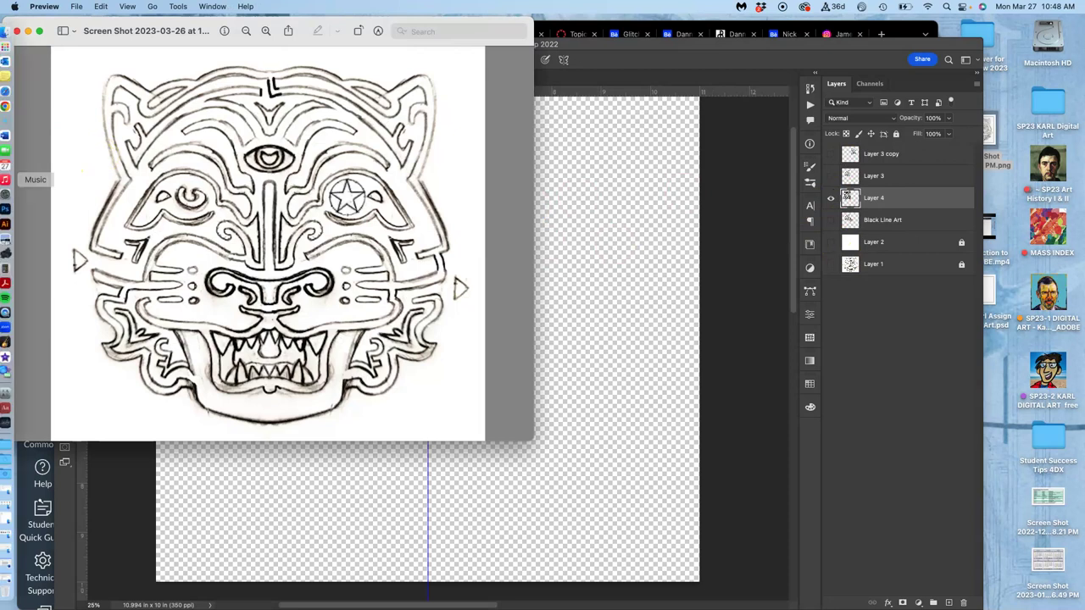
left_click(16, 168)
left_click(14, 154)
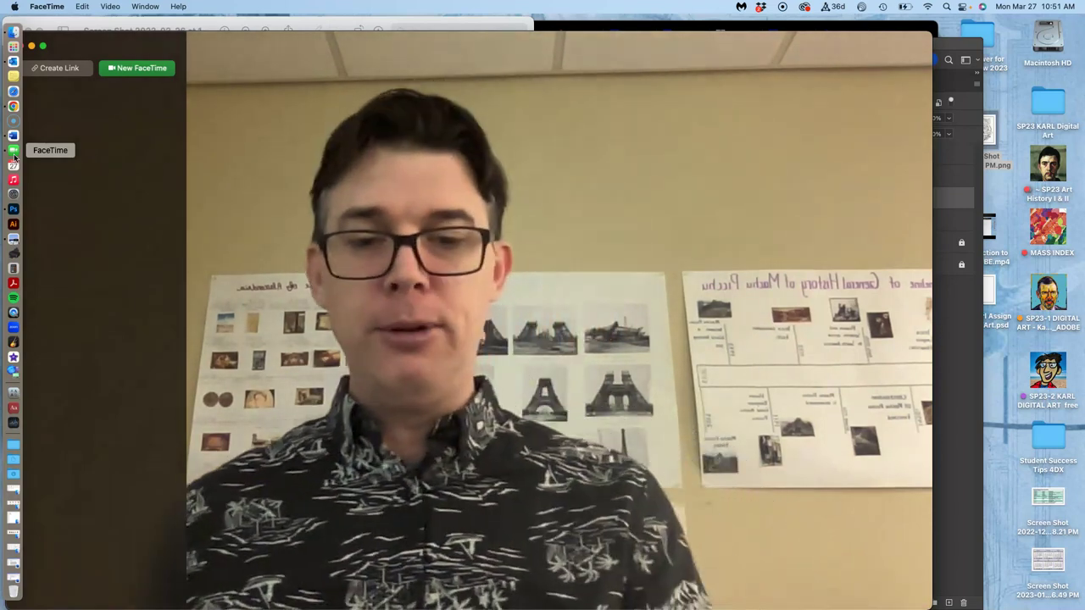
Step: Close the FaceTime window and the tiger scan in Preview
left_click(50, 28)
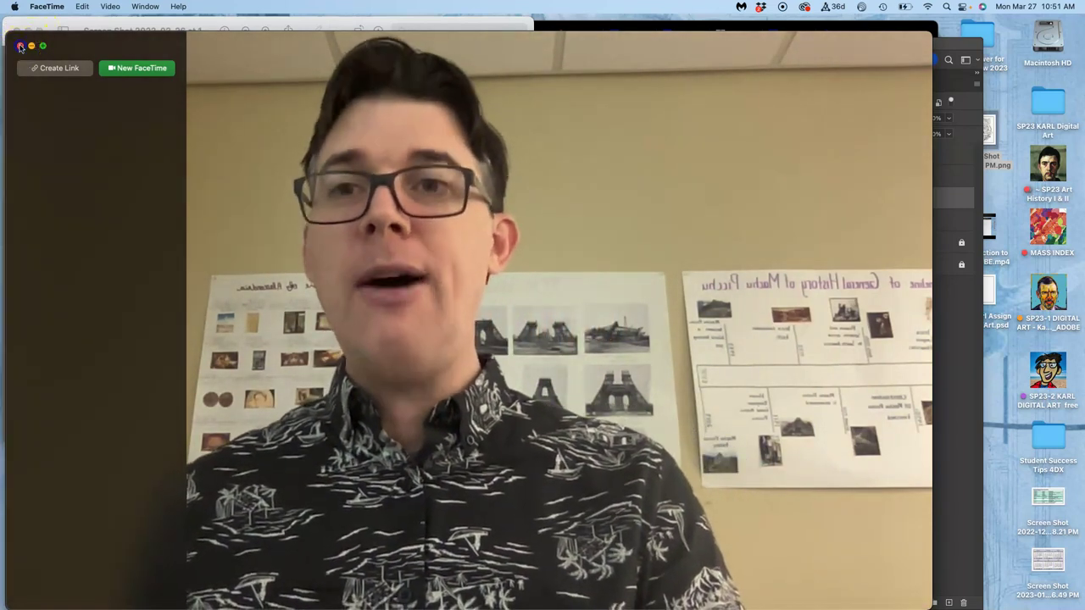
left_click(20, 45)
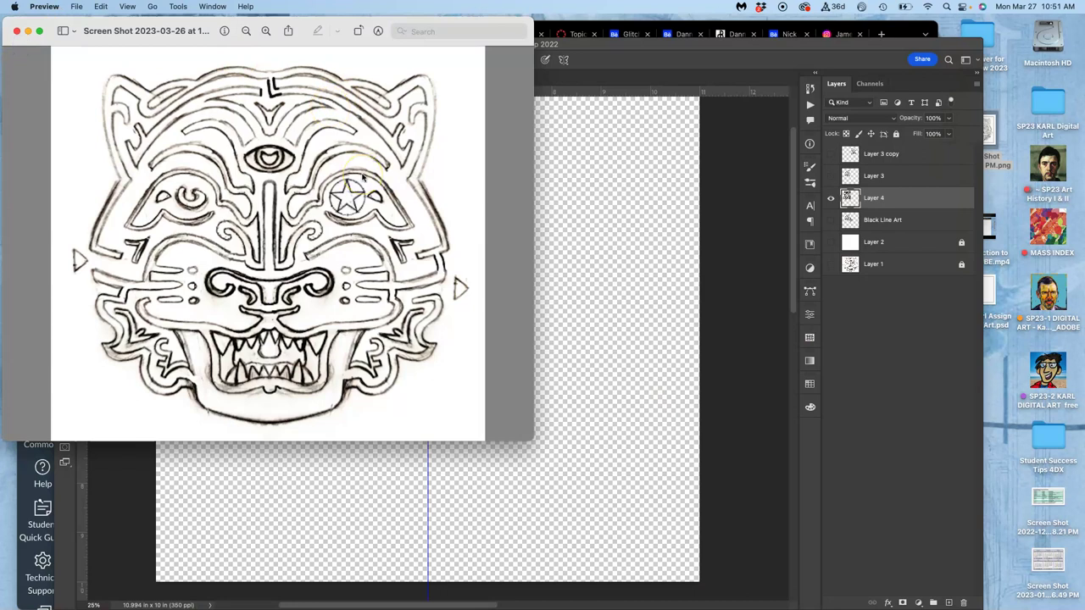
left_click(16, 30)
left_click(895, 28)
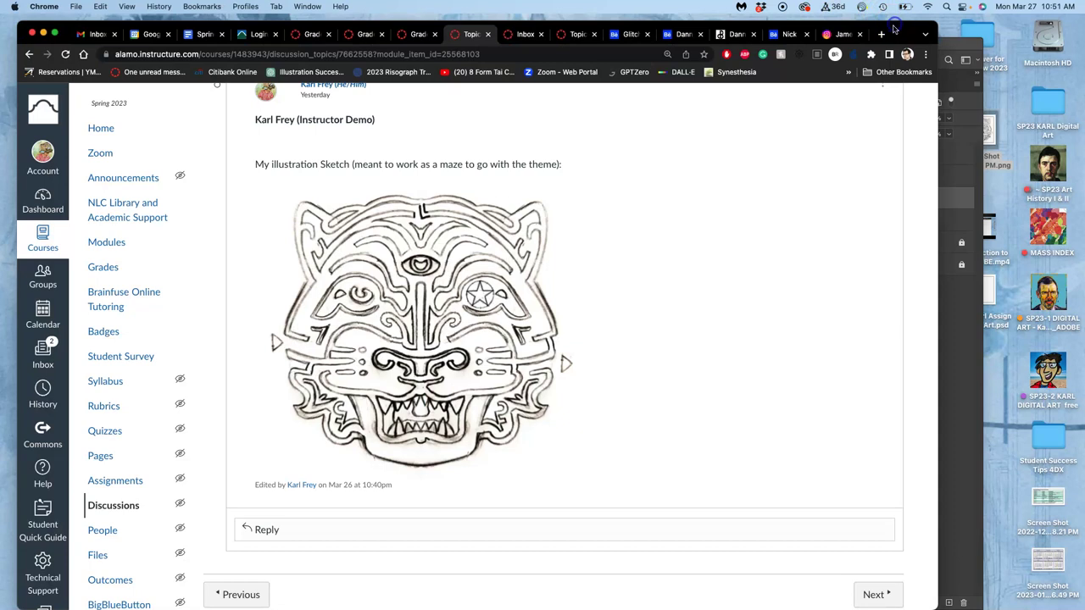
left_click(881, 35)
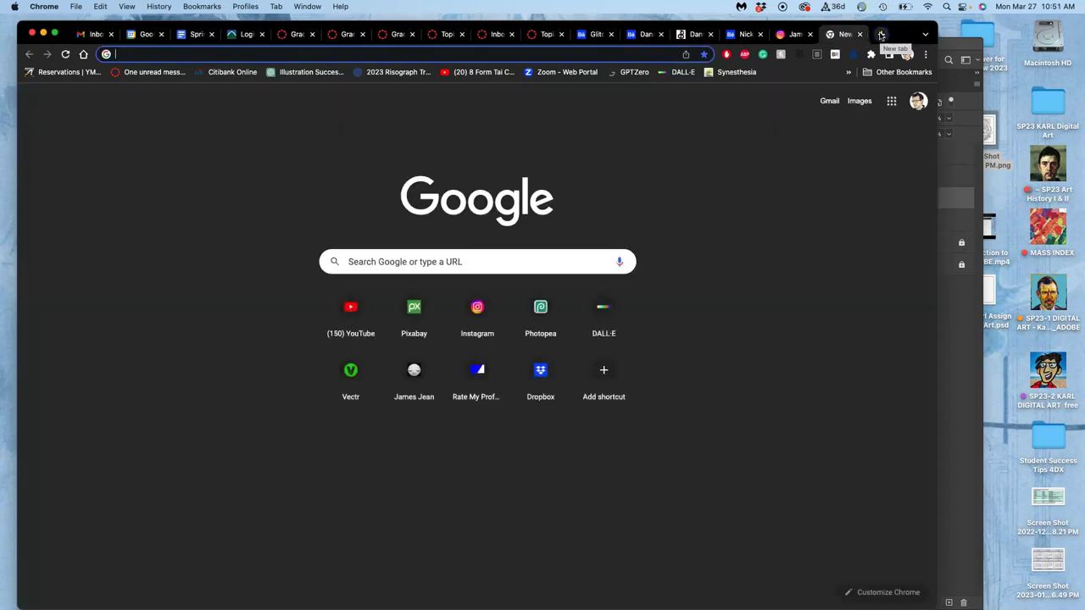
type("deske")
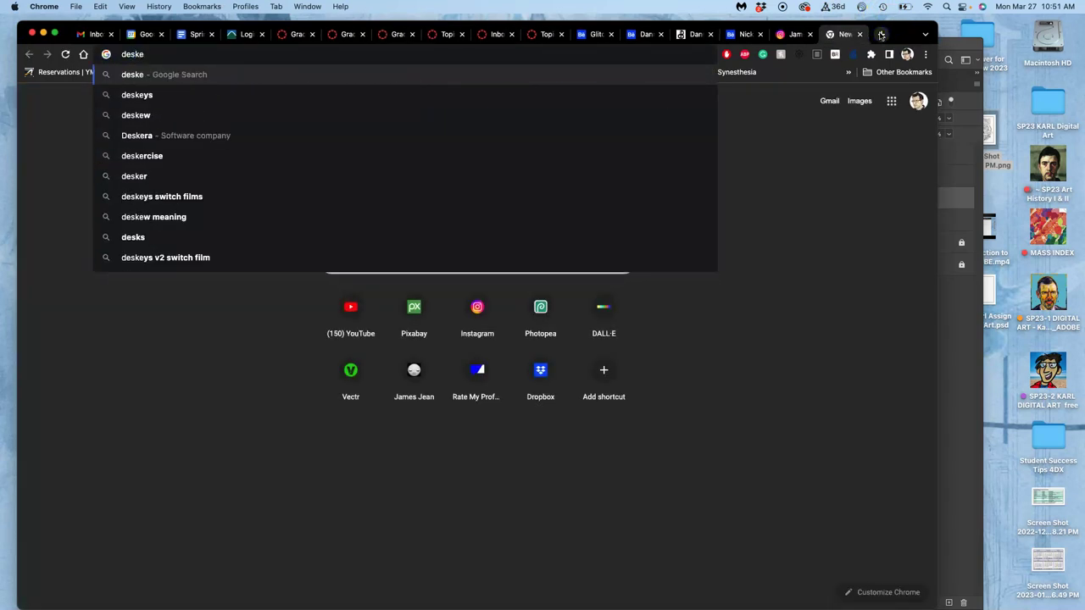
key("BackSpace")
type("top s")
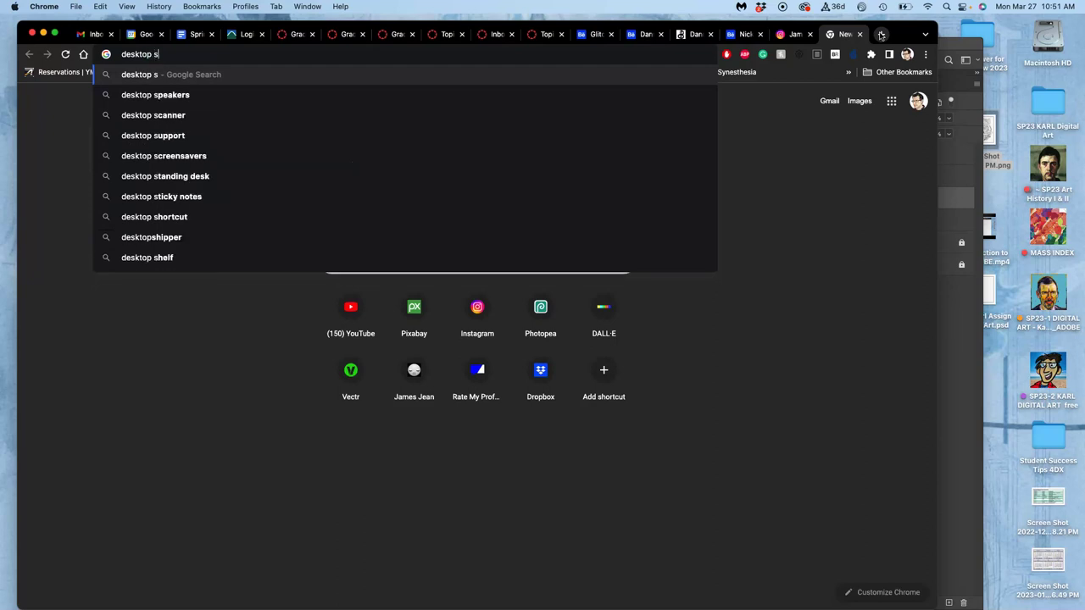
type("canner")
key("Return")
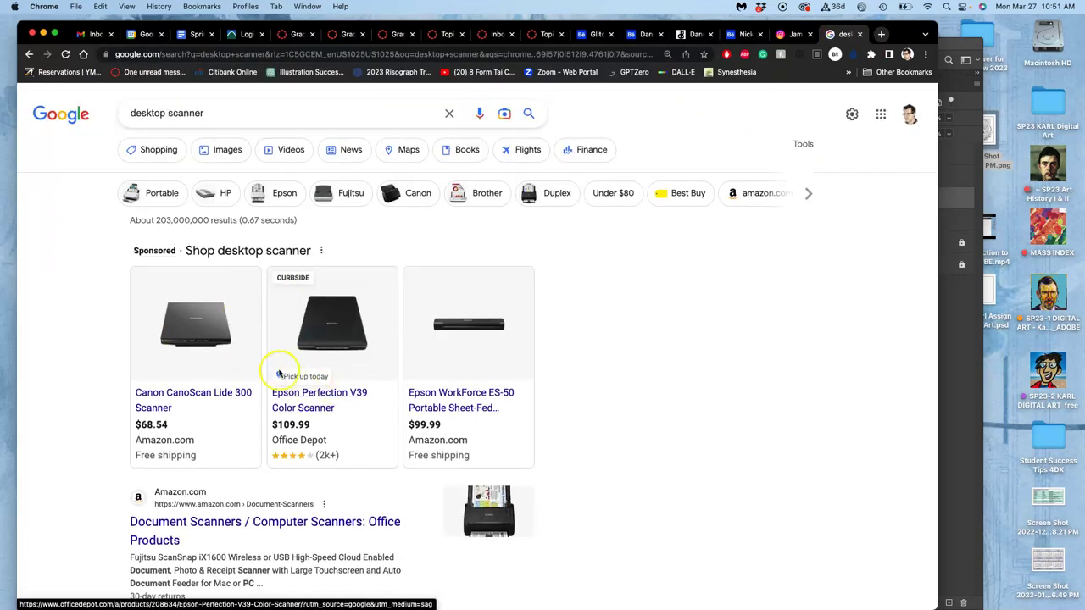
mouse_move(351, 370)
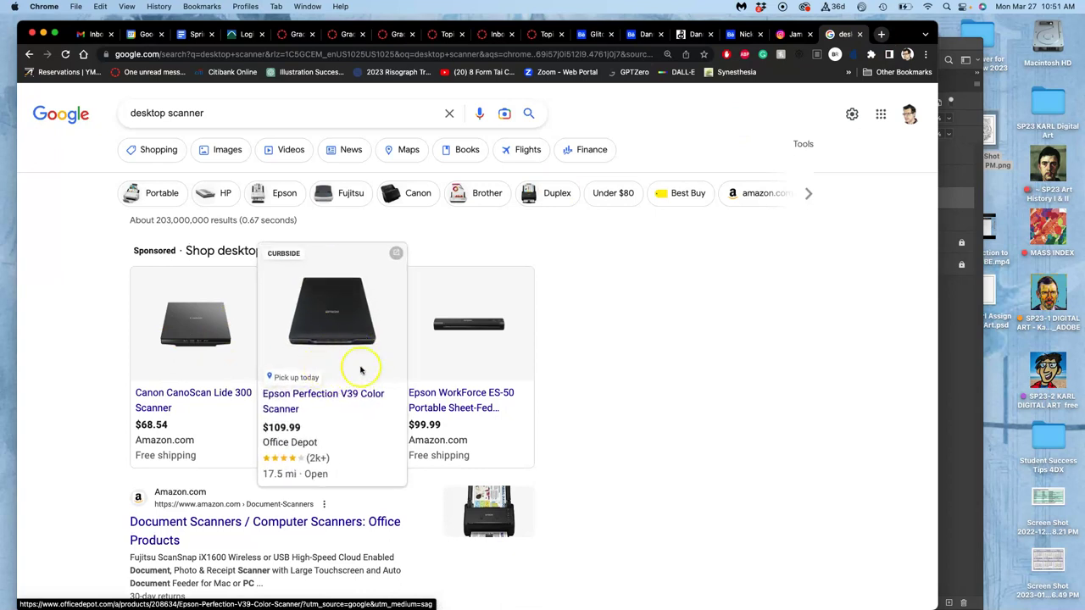
scroll(613, 443, "down", 5)
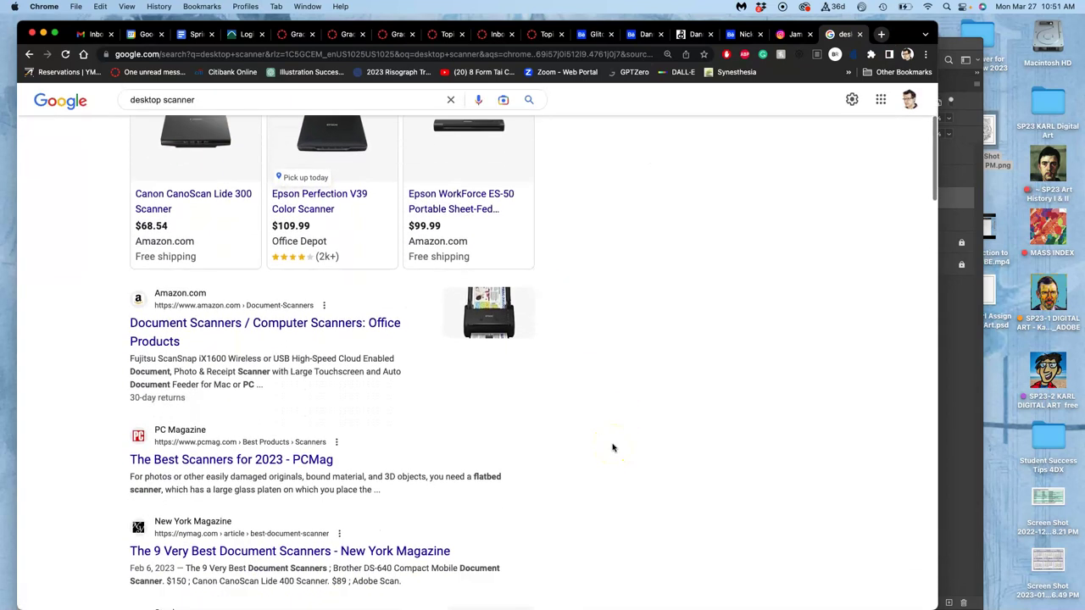
scroll(613, 448, "up", 3)
mouse_move(398, 326)
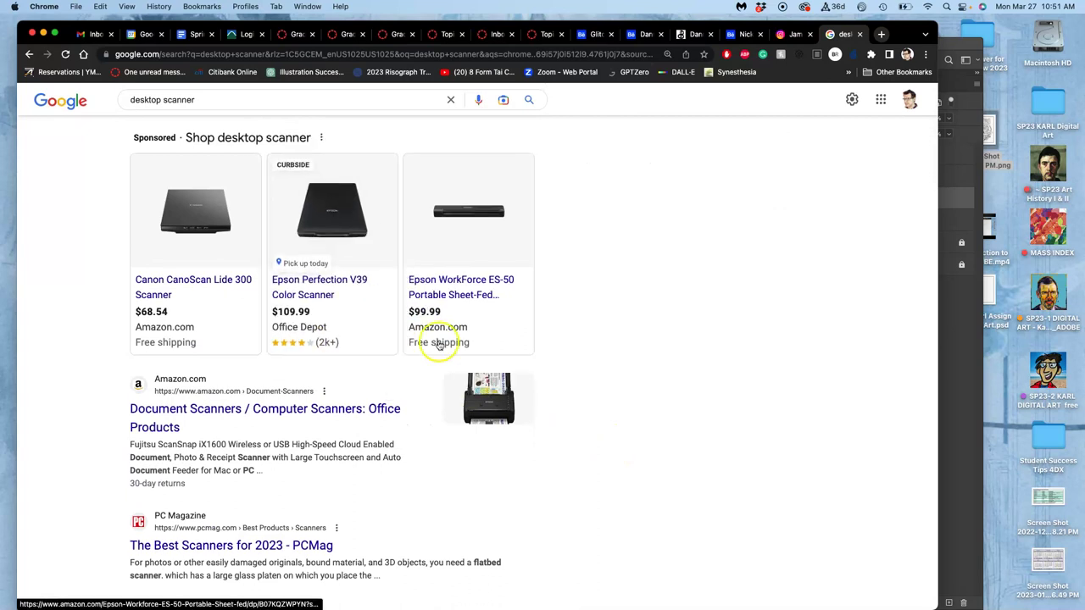
scroll(666, 364, "up", 3)
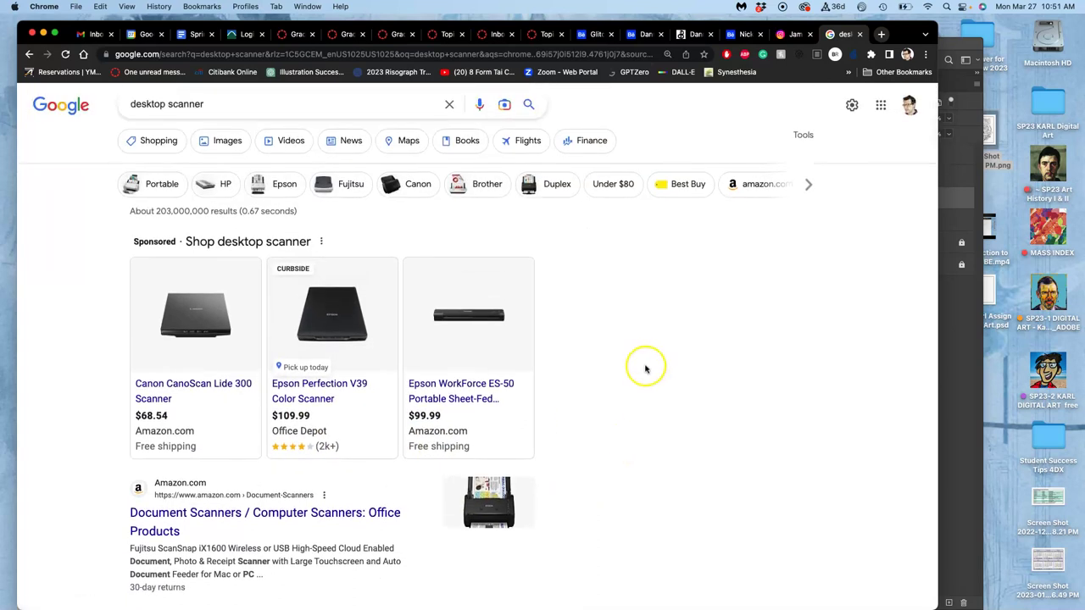
scroll(646, 369, "up", 1)
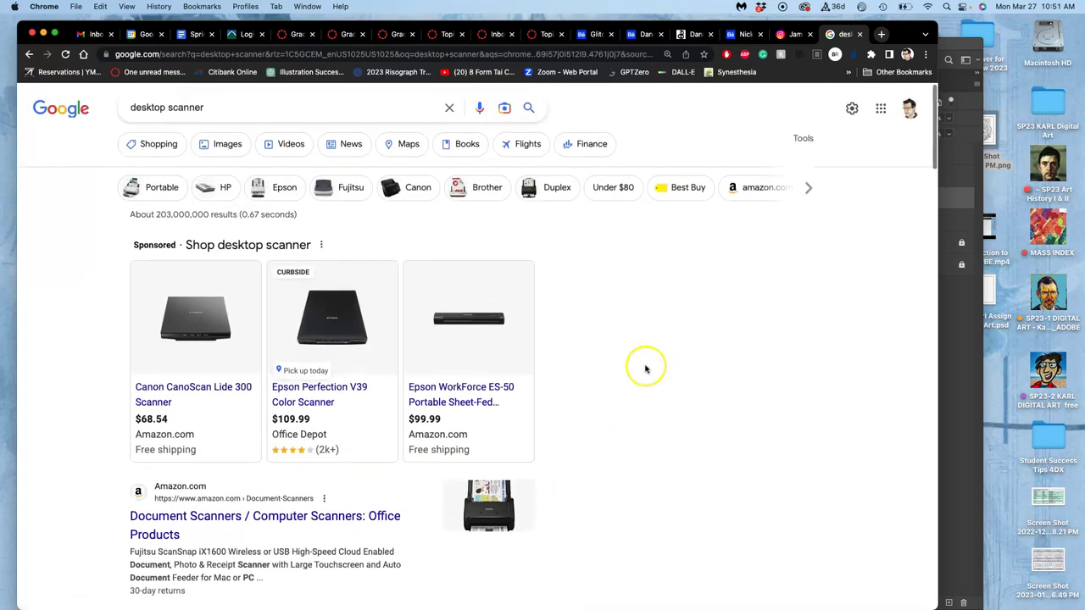
left_click(130, 107)
type("how to use")
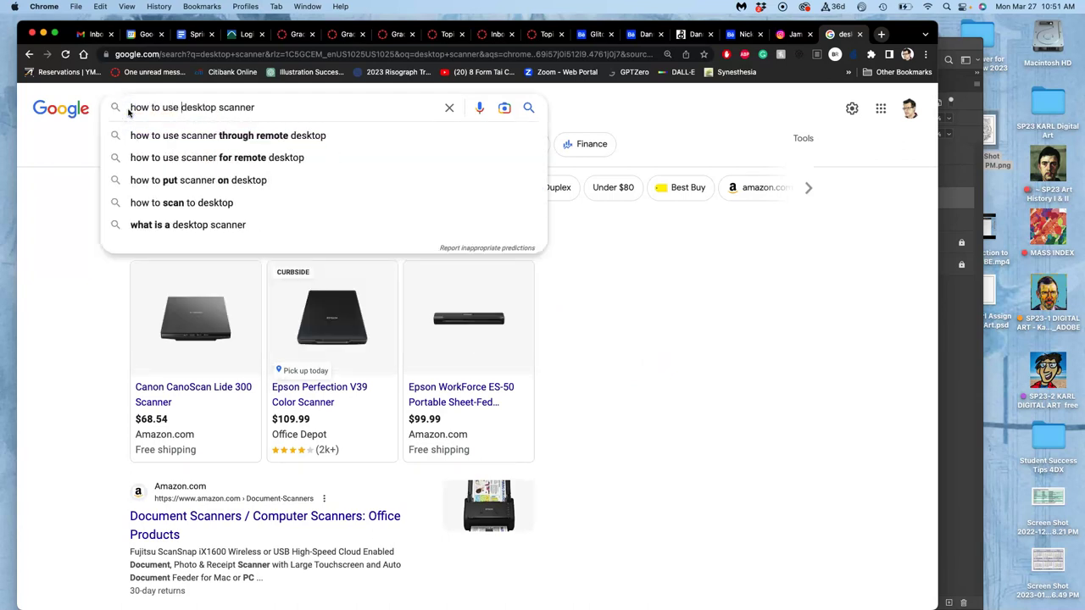
key("Return")
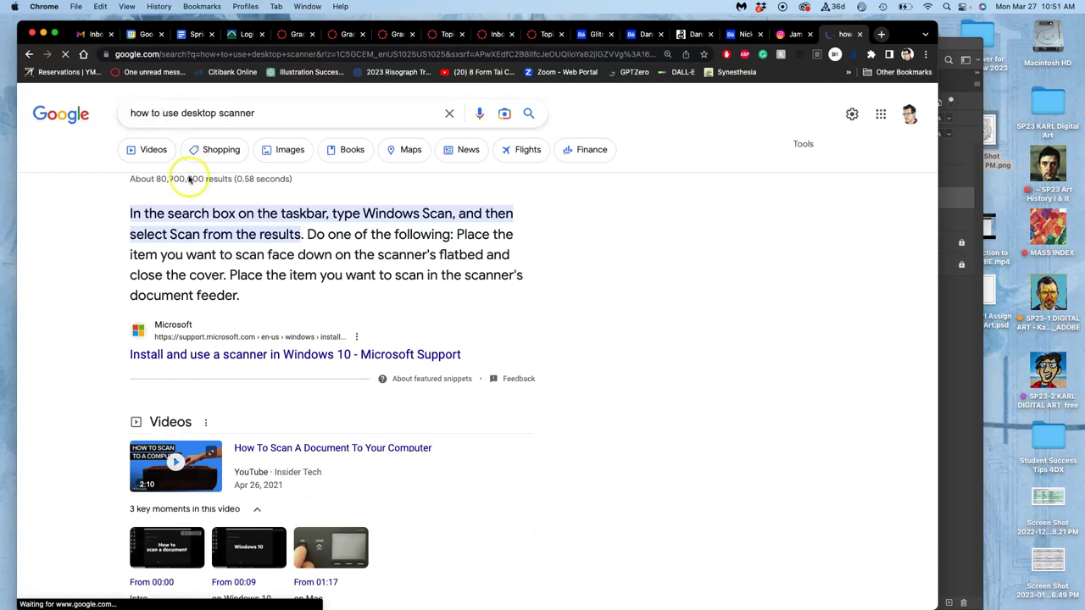
scroll(254, 348, "down", 3)
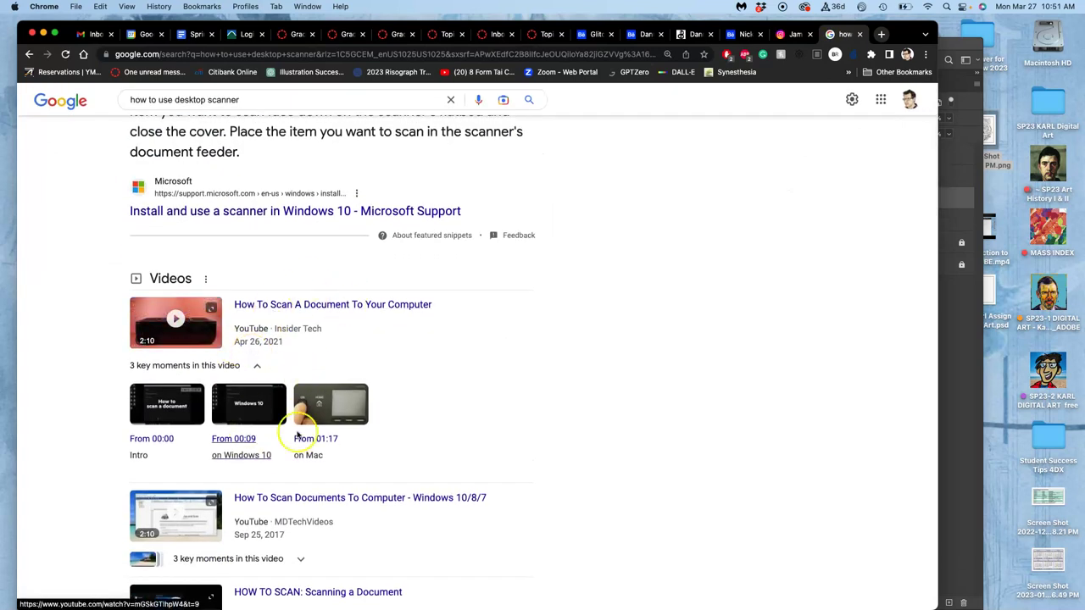
scroll(314, 424, "down", 2)
left_click(308, 241)
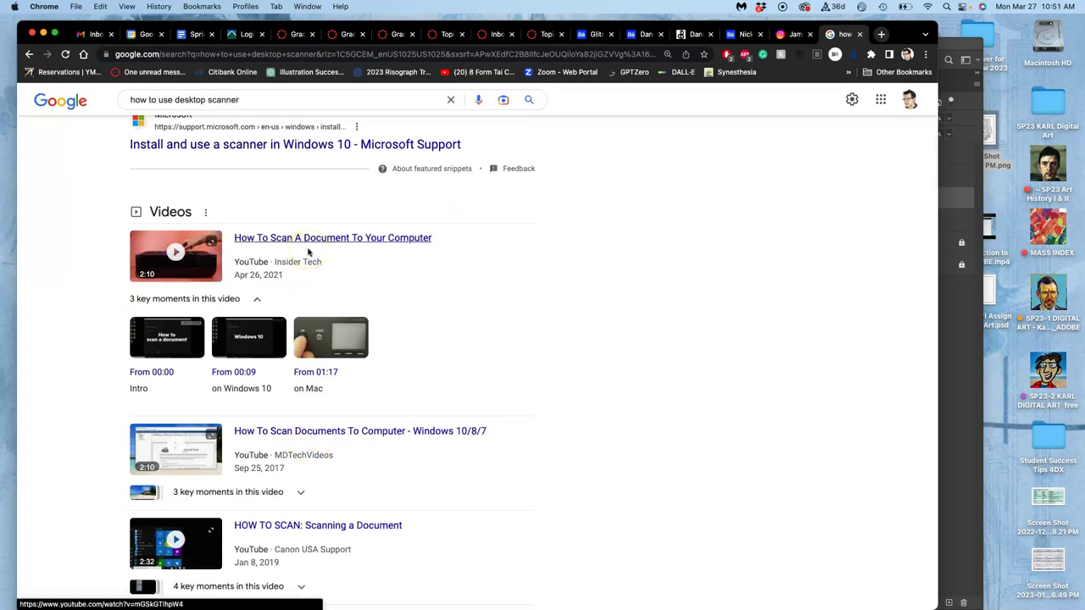
scroll(423, 292, "down", 5)
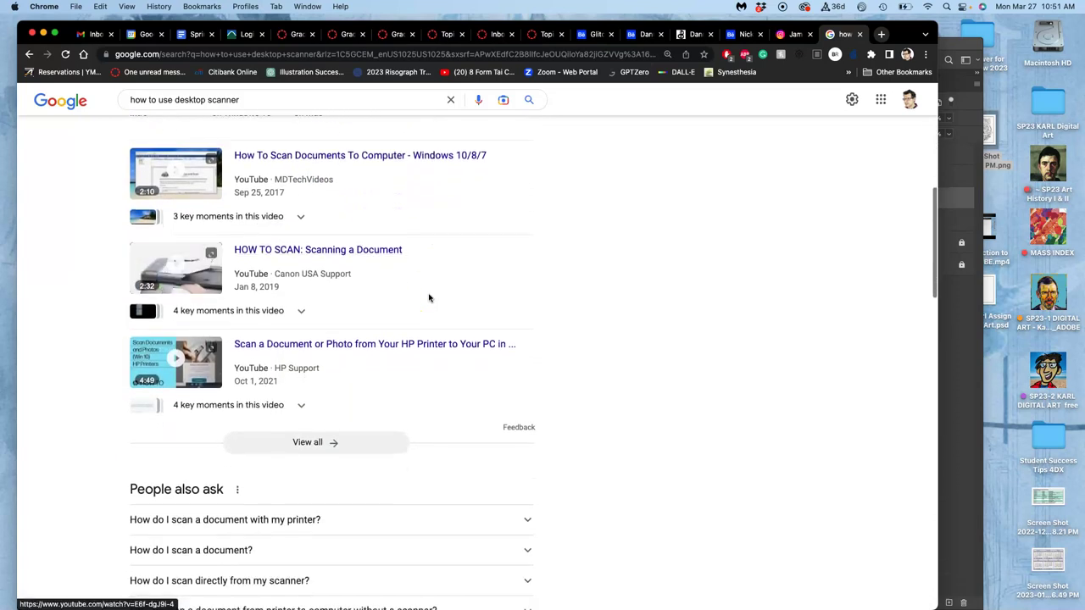
scroll(429, 298, "down", 1)
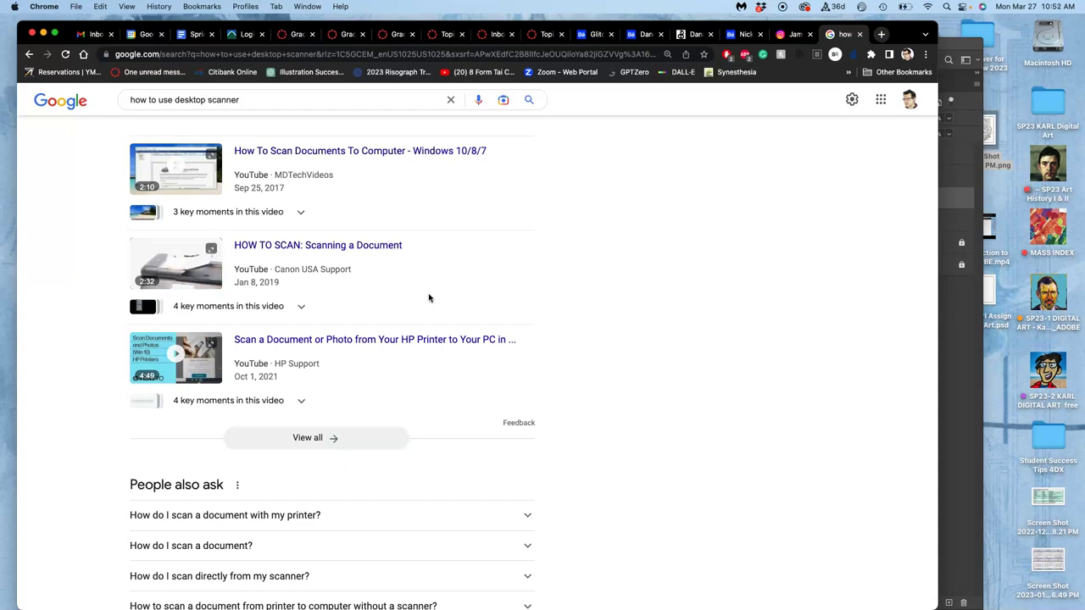
scroll(429, 297, "down", 3)
scroll(429, 298, "down", 2)
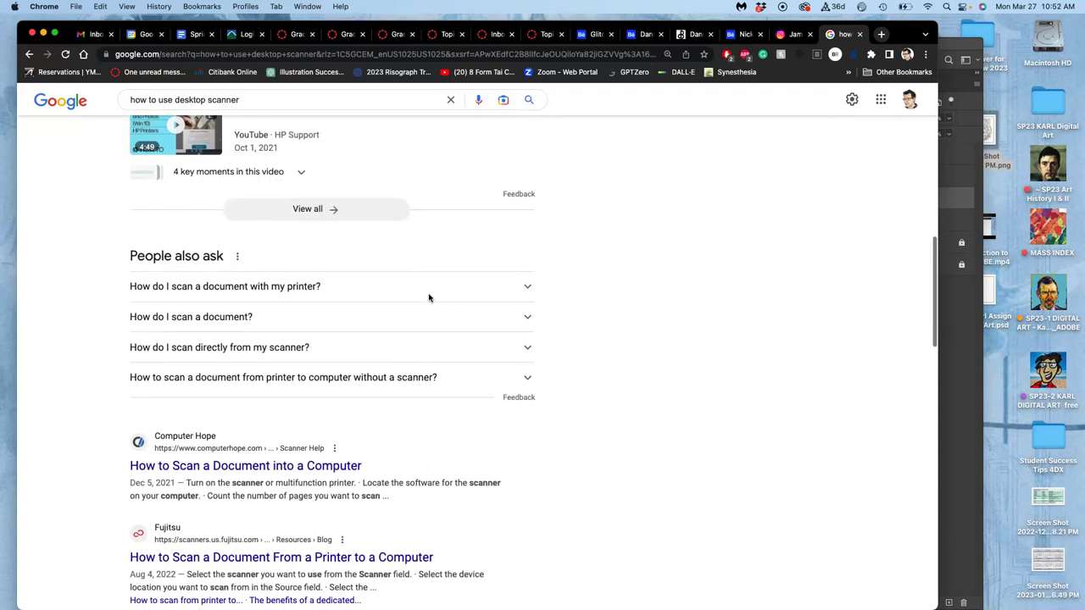
scroll(429, 298, "up", 5)
scroll(429, 297, "up", 5)
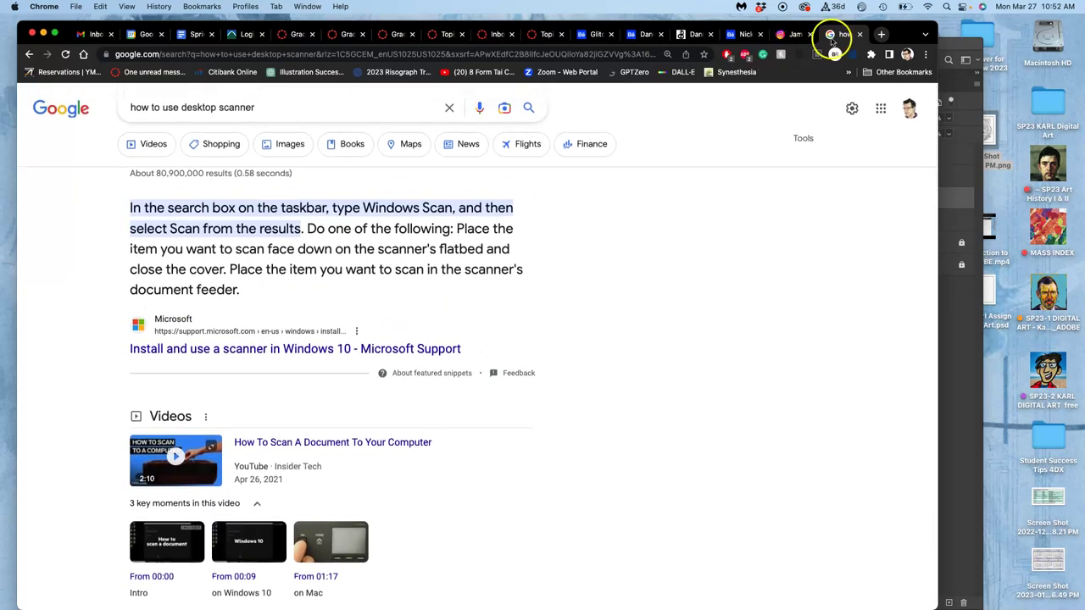
Step: Close the scanner search tab and open a new Chrome tab with the Google start page
left_click(860, 33)
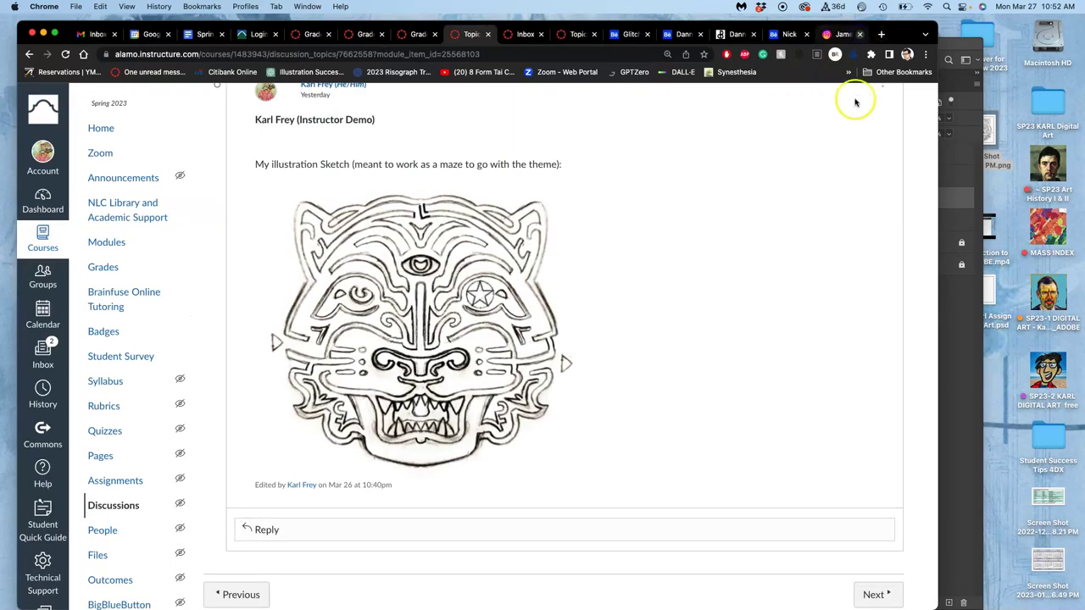
left_click(949, 61)
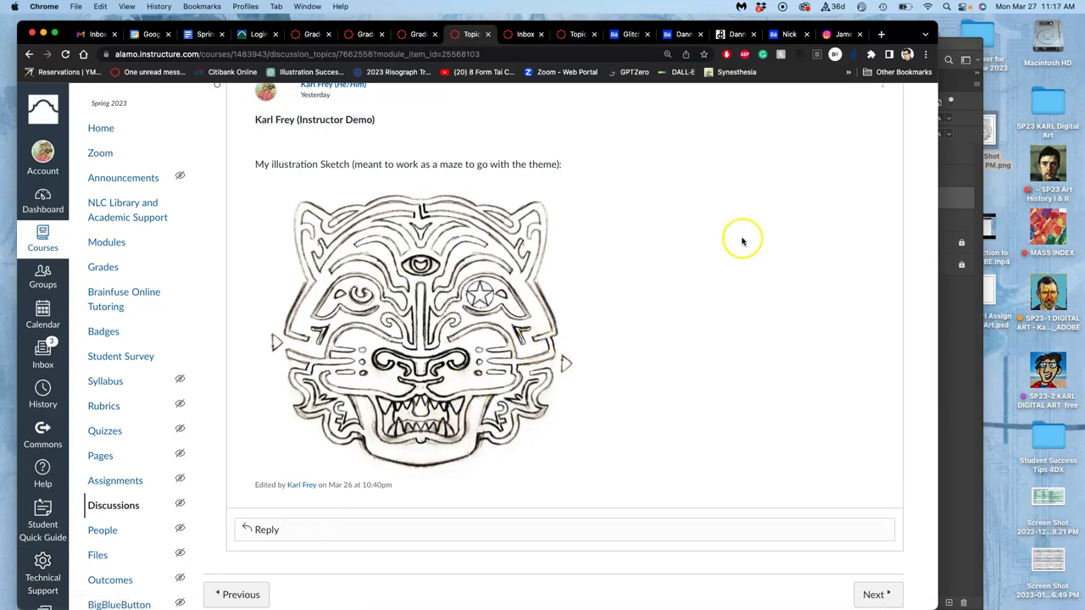
left_click(882, 35)
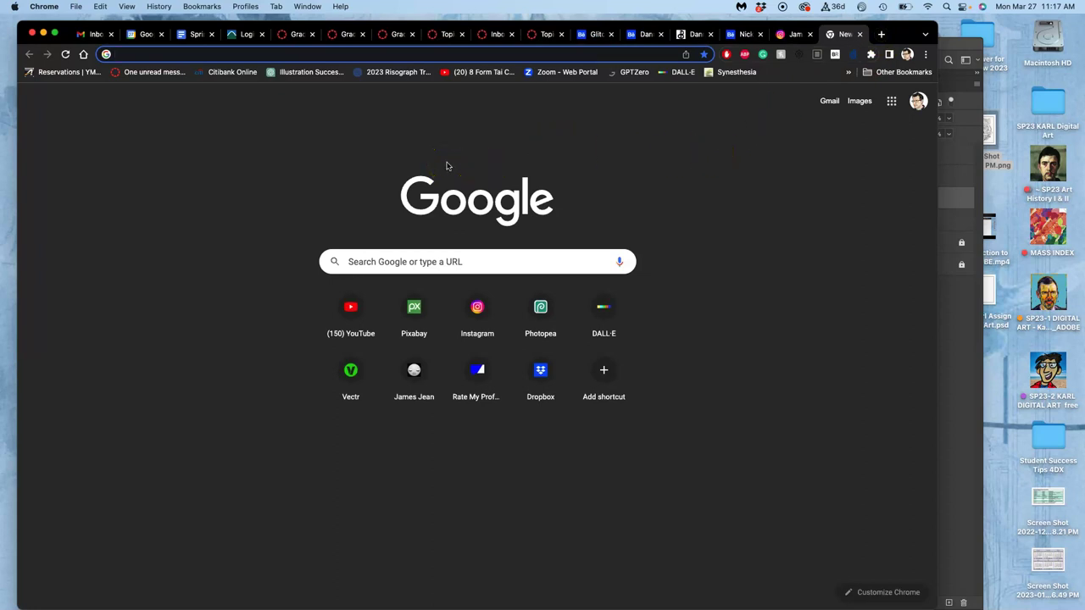
Step: Go to dropbox.com and open Digital Art Class Files > Flattened .Tiff Files to Print > the student's SP23-1 folder
type("dro")
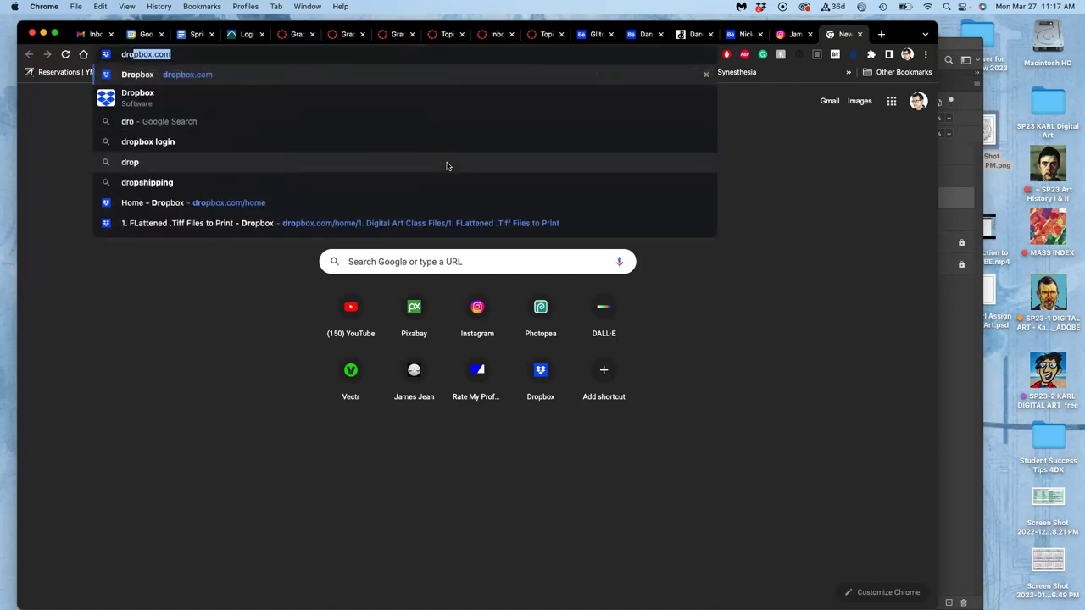
type("pbox.c")
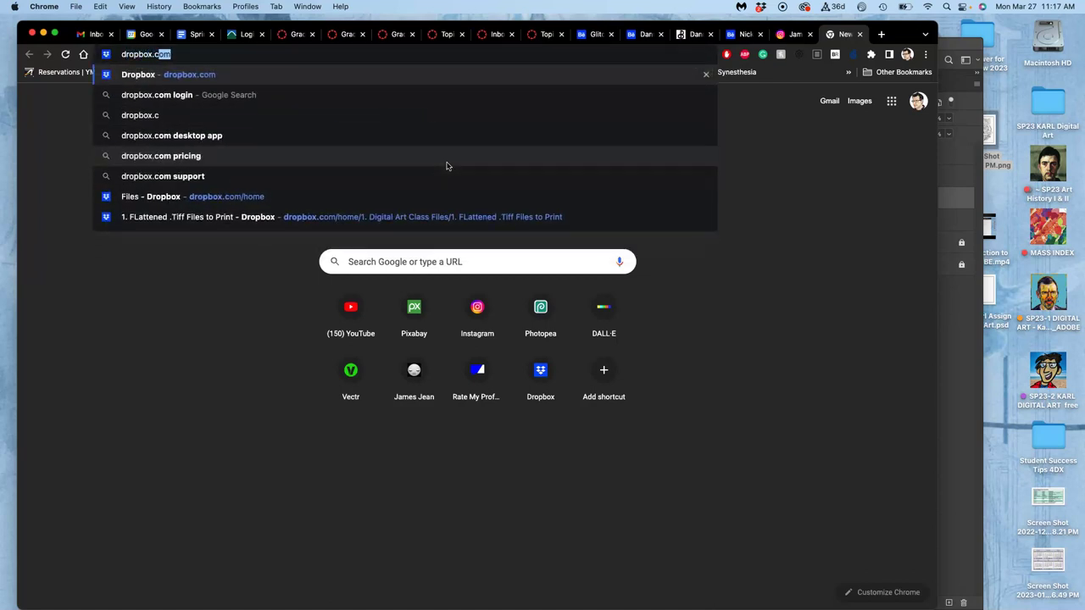
type("om")
key("Return")
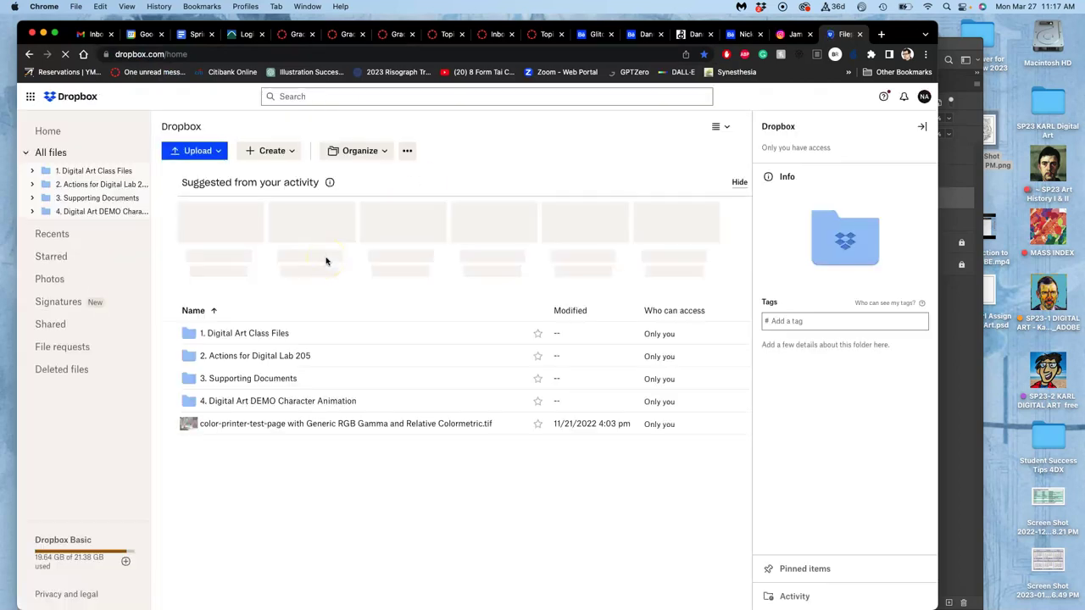
left_click(219, 332)
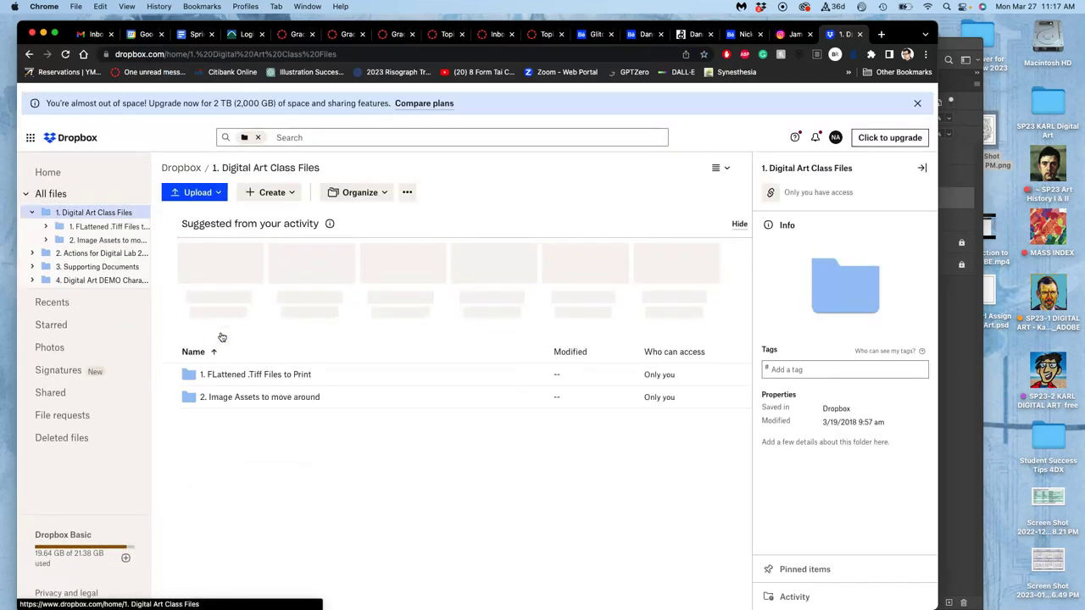
left_click(241, 363)
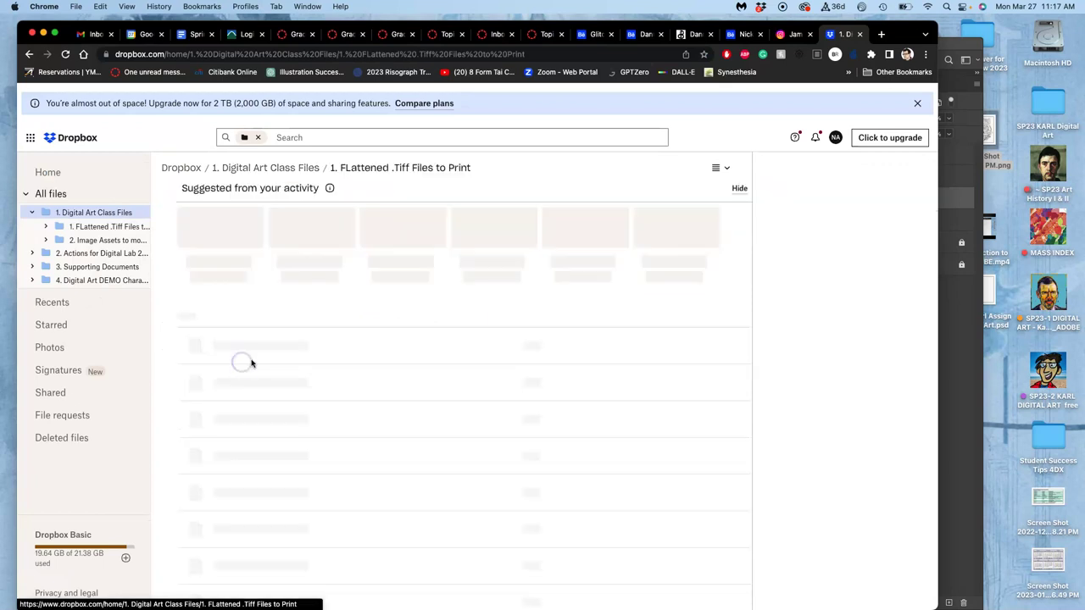
scroll(346, 355, "down", 5)
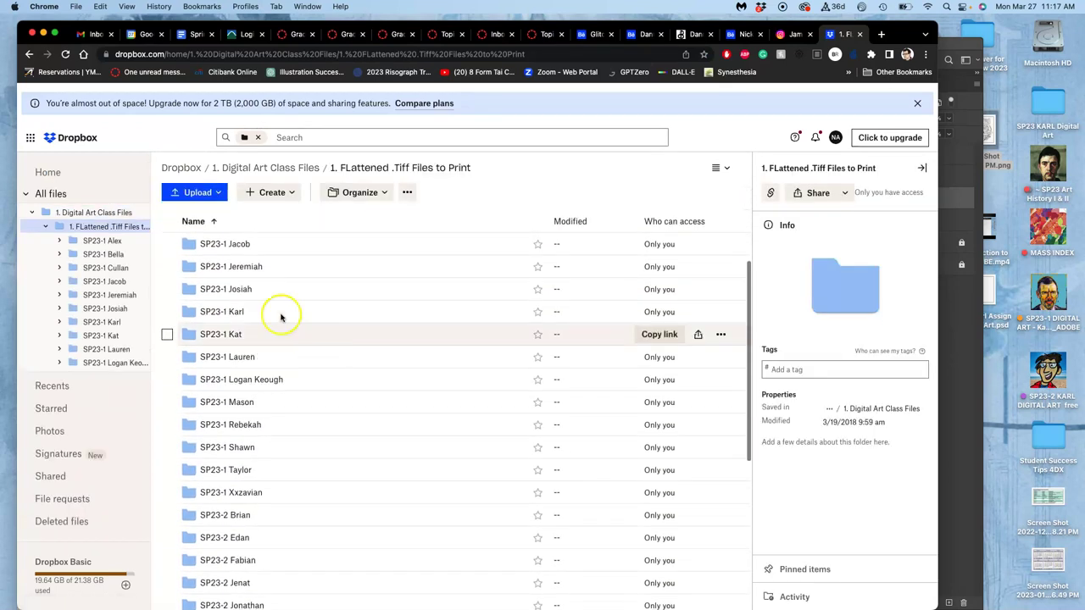
left_click(232, 312)
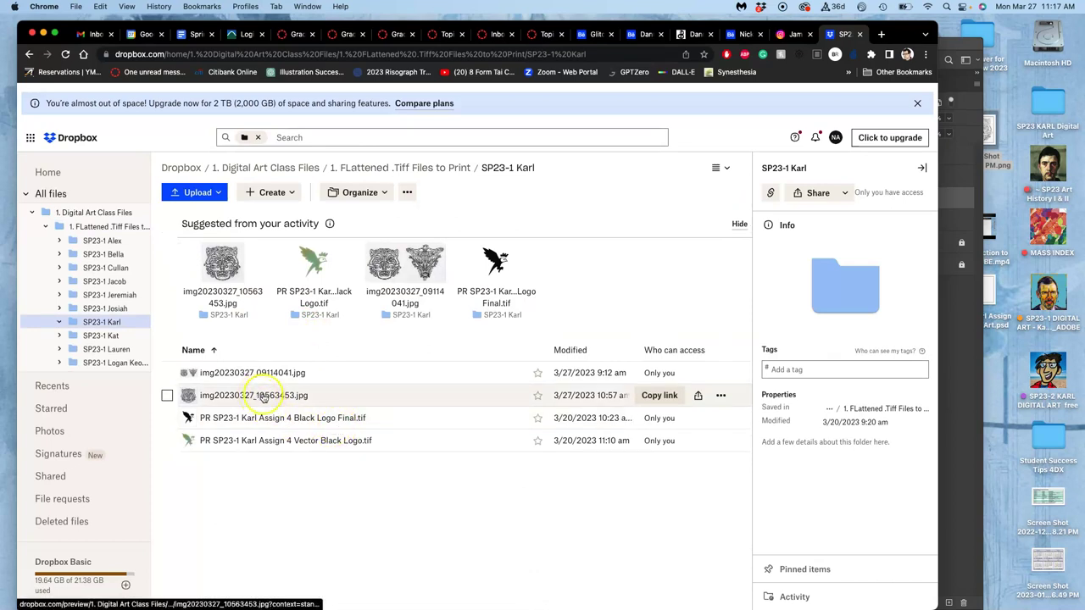
Step: Download the scan img20230327_10563453.jpg from its options menu
left_click(723, 396)
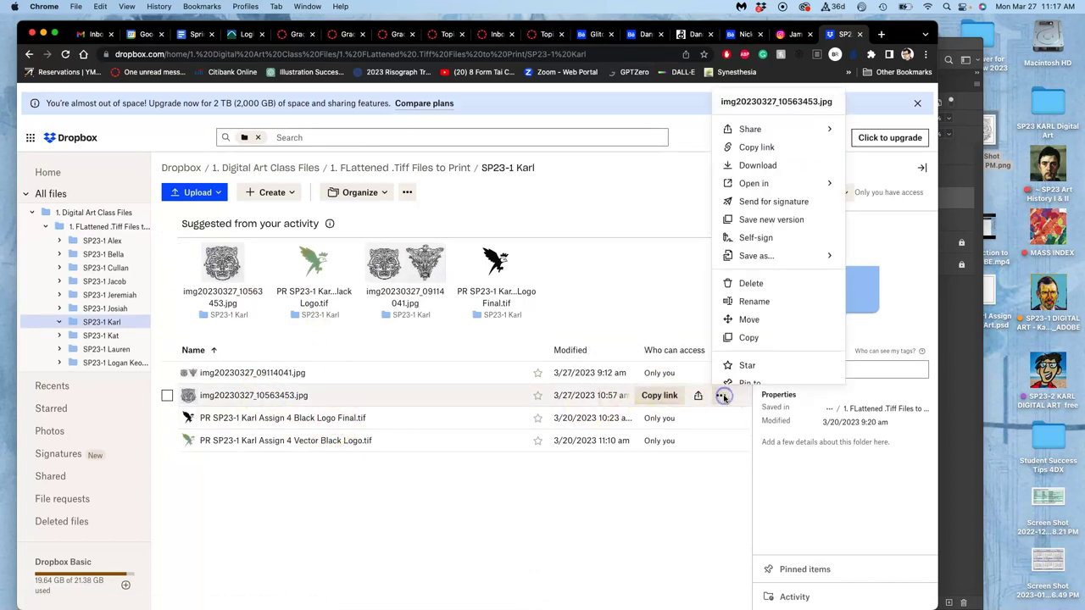
left_click(752, 168)
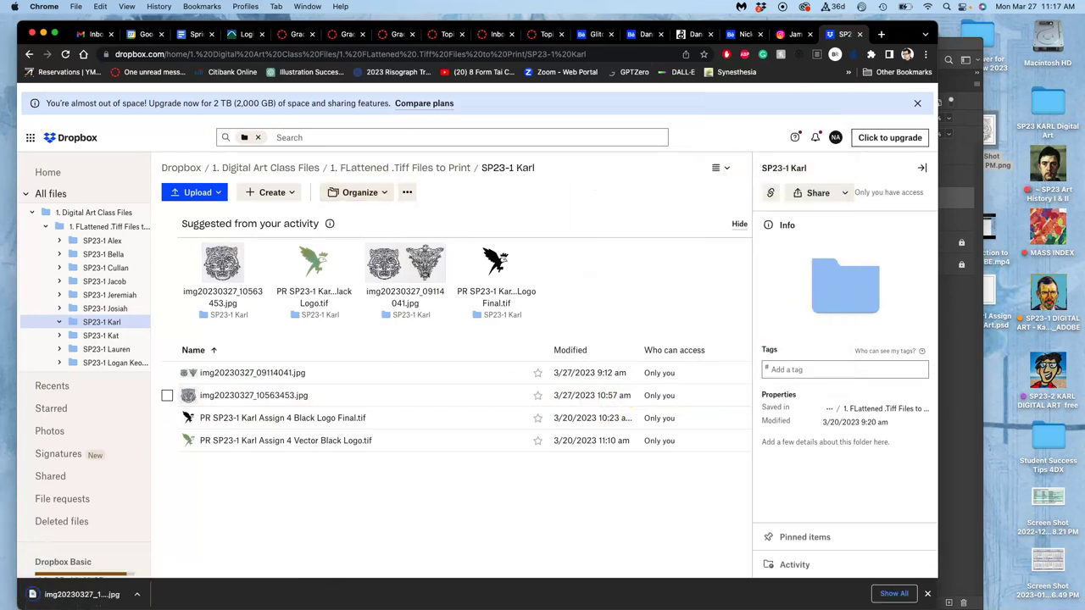
mouse_move(5, 229)
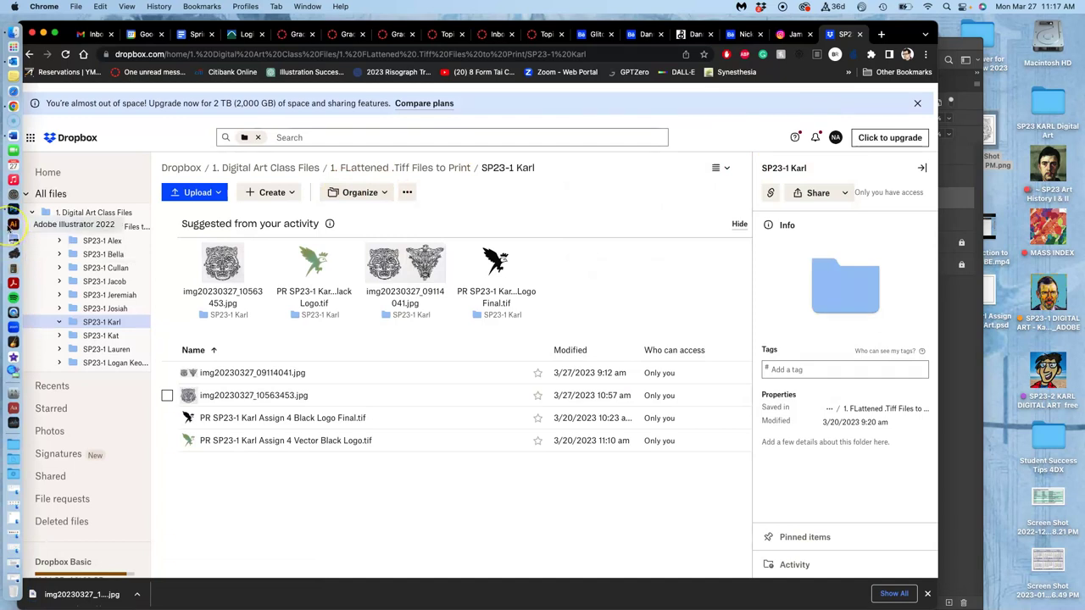
Step: Open img20230327_10563453.jpg from the Downloads folder in Preview
left_click(13, 475)
left_click(303, 545)
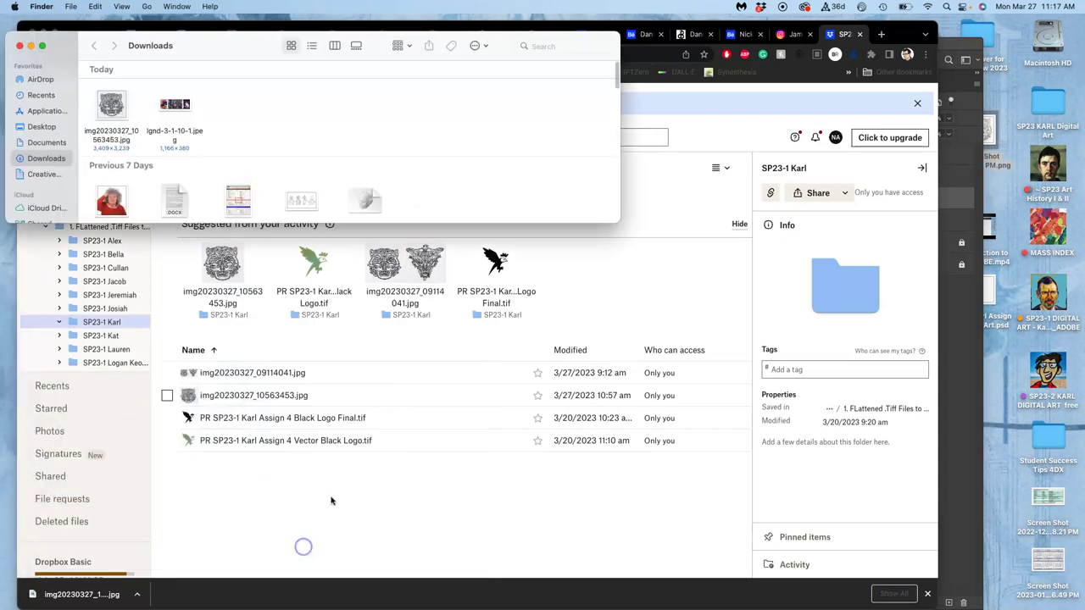
left_click_drag(615, 218, 845, 523)
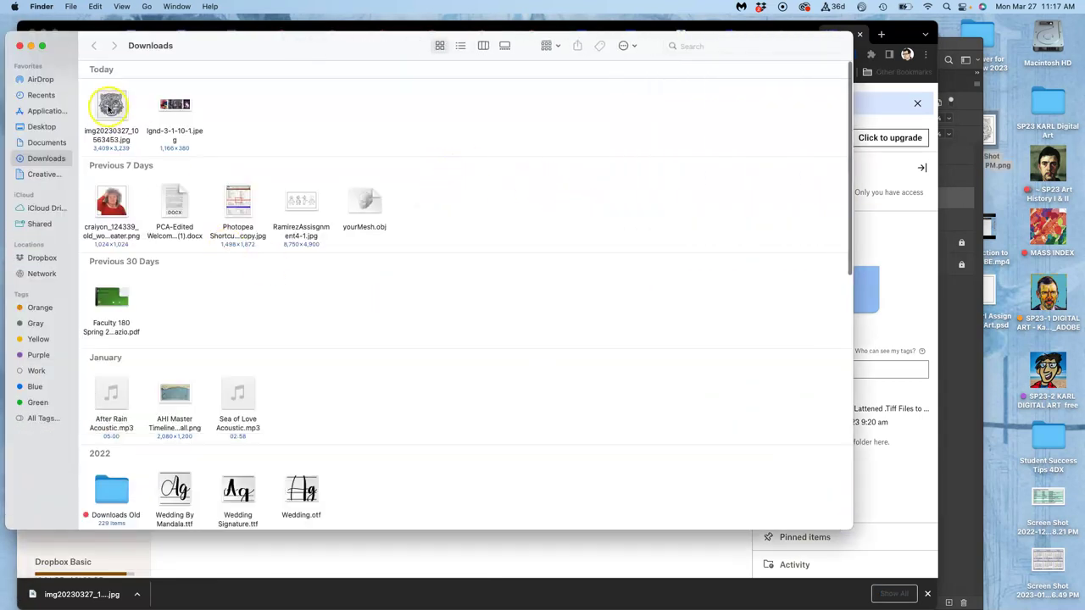
double_click(108, 107)
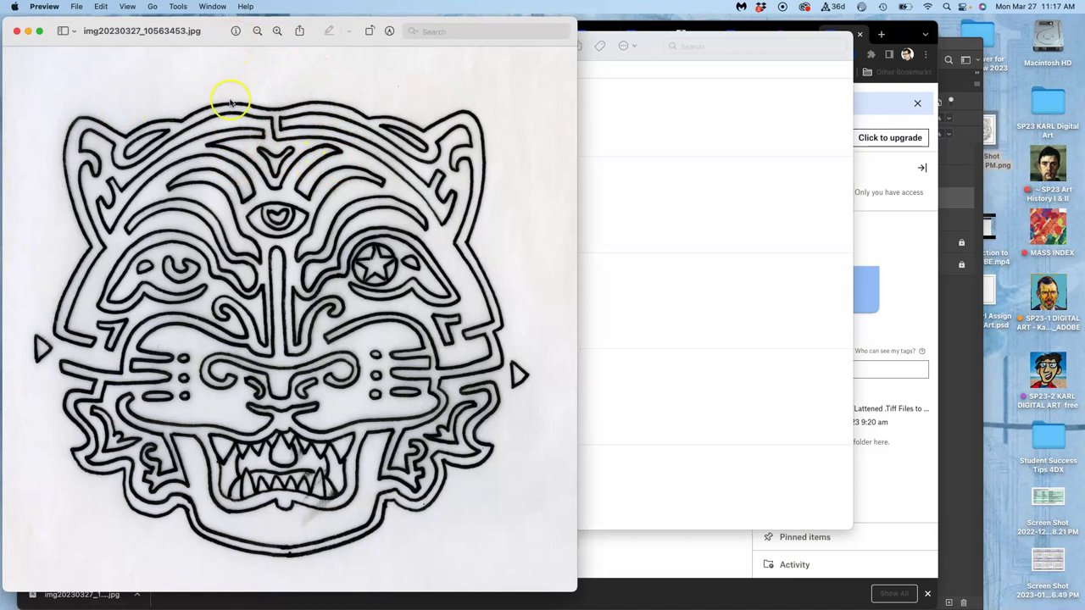
Step: Open Tools > Adjust Color beside the tiger scan and apply Auto Levels
left_click(179, 7)
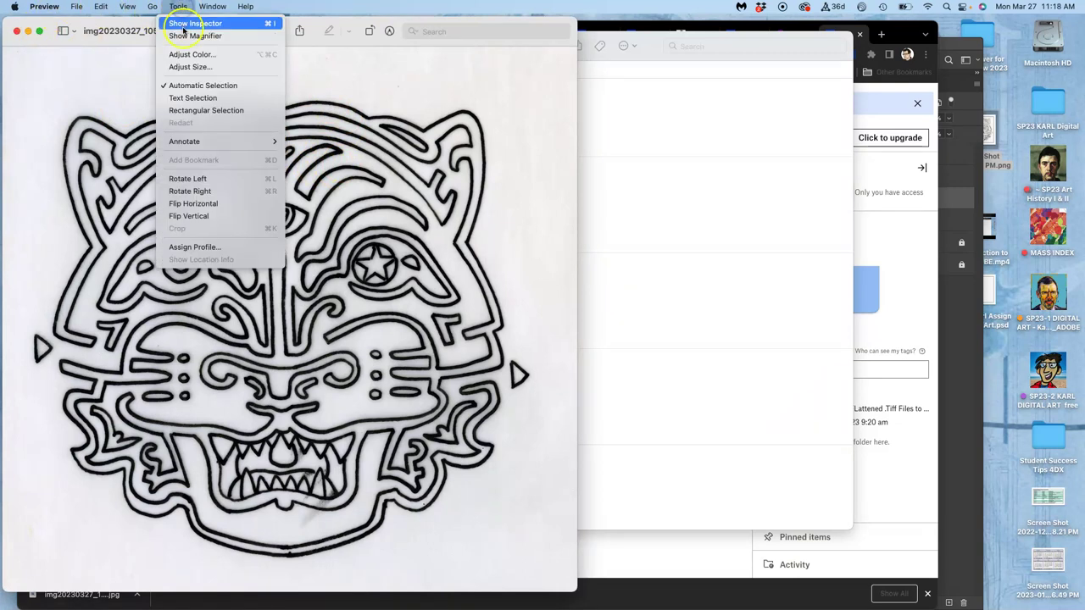
left_click(185, 54)
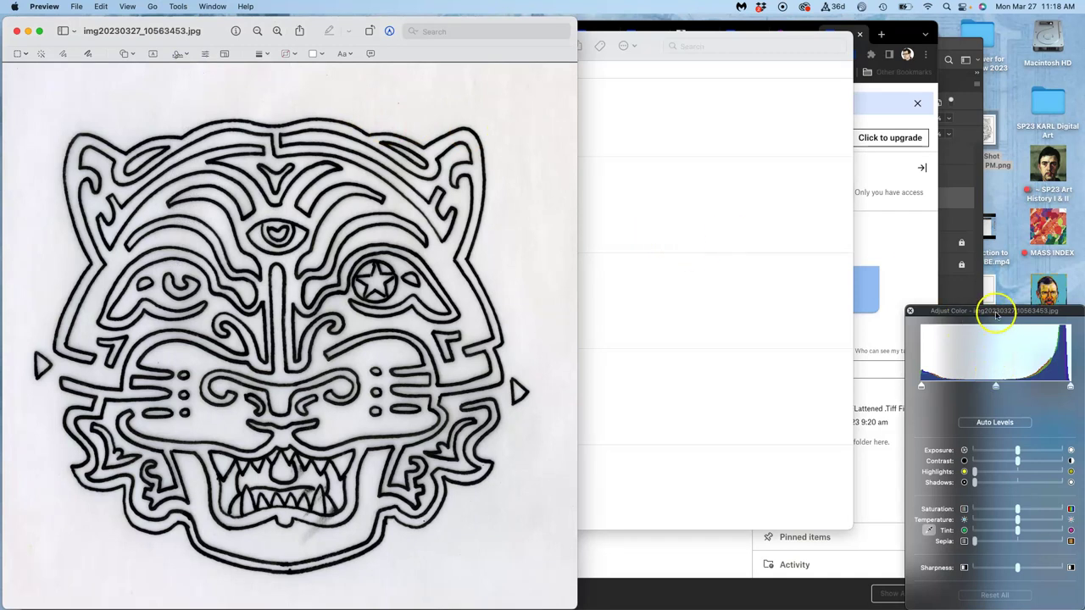
left_click_drag(997, 313, 771, 158)
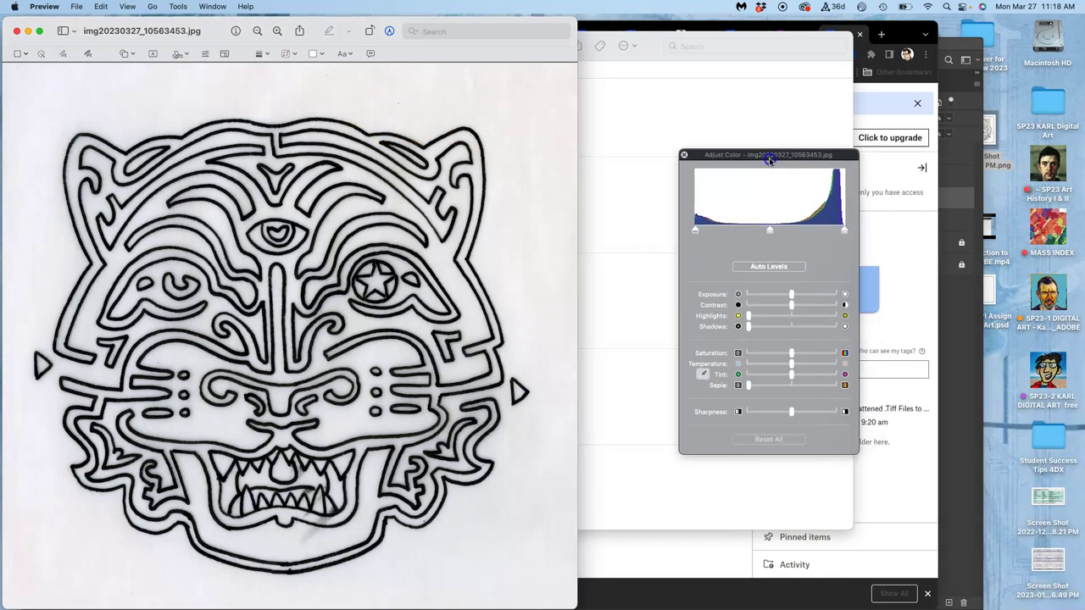
left_click(768, 268)
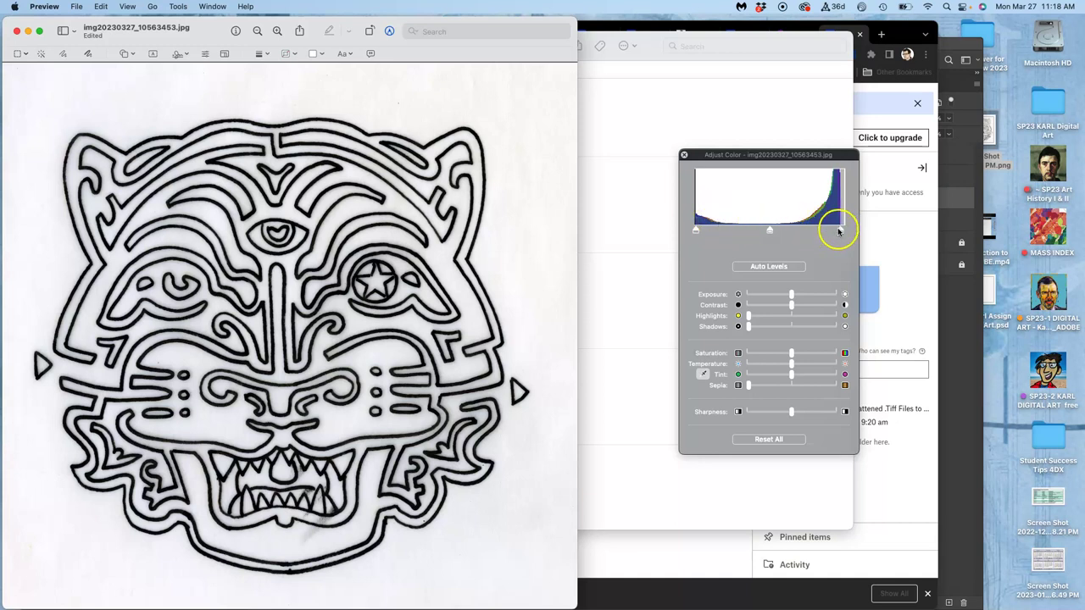
Step: Move the white-point slider left to push the grey paper to white, then zoom in to inspect
mouse_move(838, 230)
left_mouse_down()
mouse_move(789, 234)
mouse_move(902, 218)
mouse_move(795, 222)
left_mouse_up()
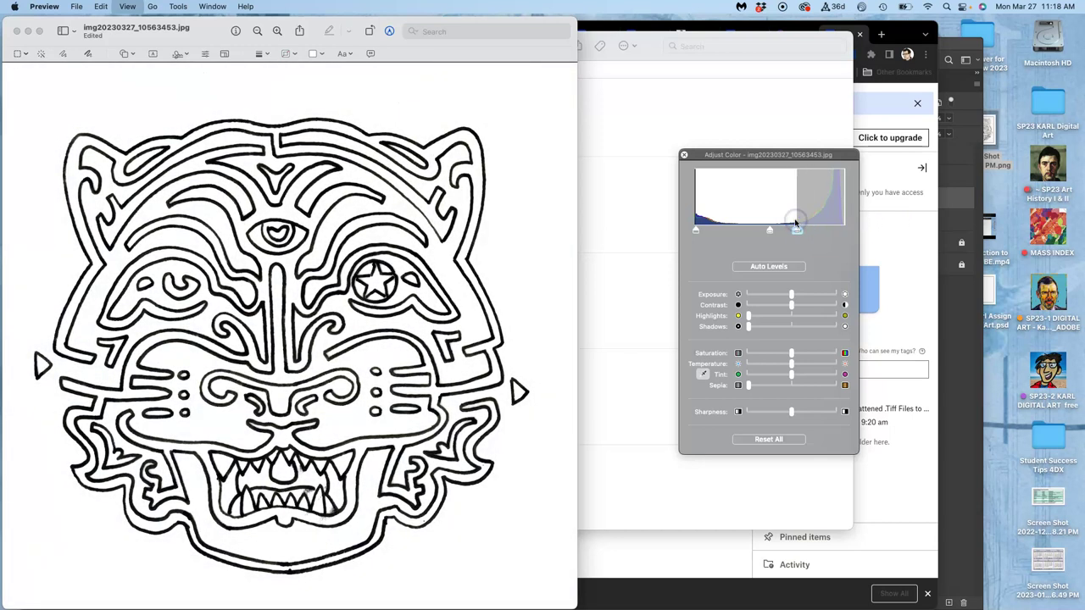
key("super+plus")
scroll(323, 295, "up", 10)
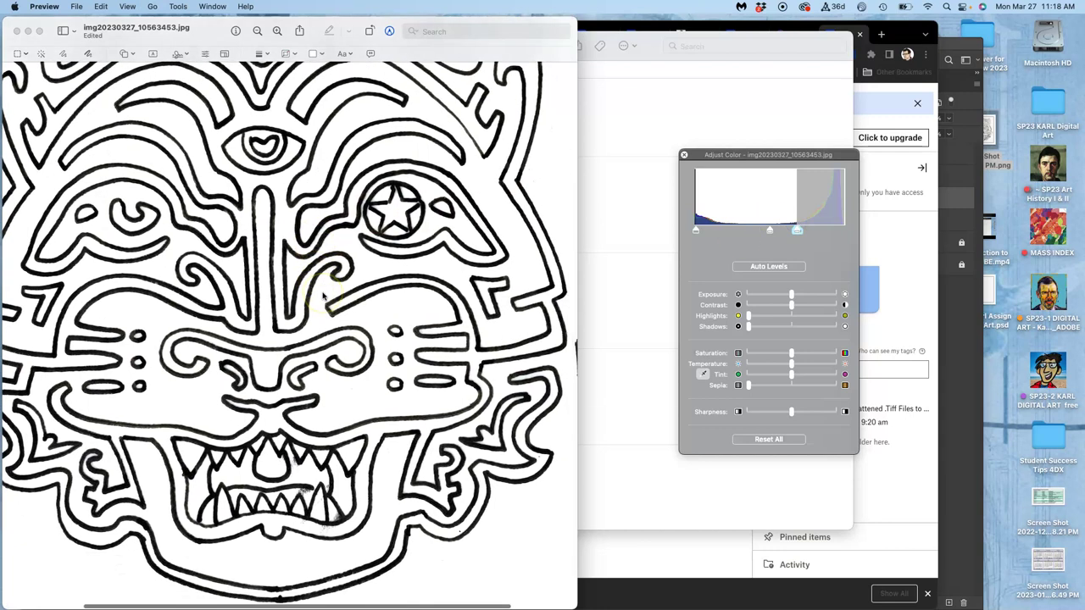
scroll(322, 295, "down", 15)
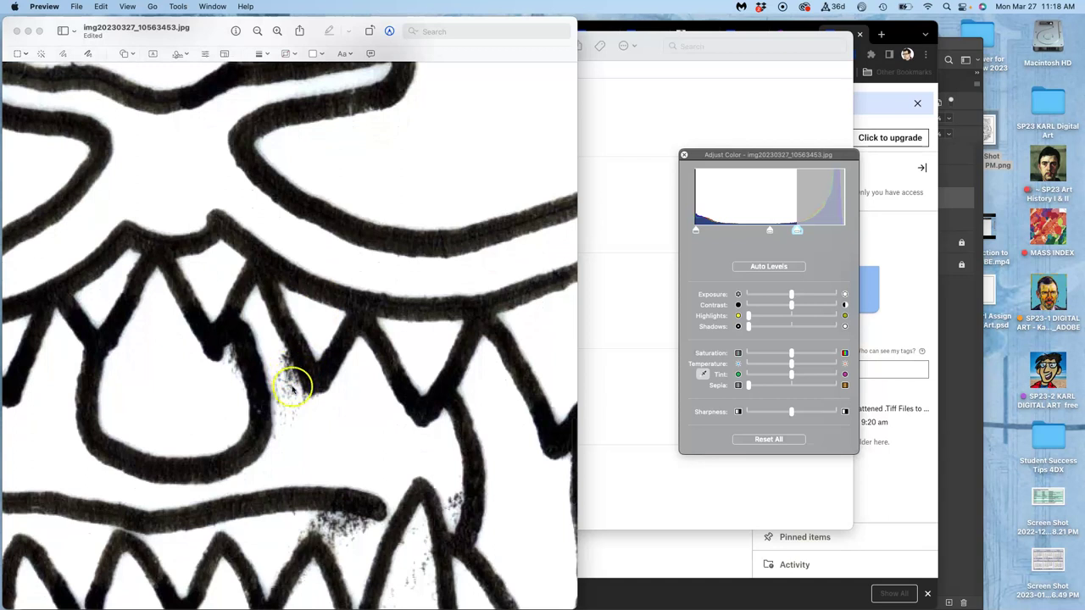
scroll(298, 419, "down", 4)
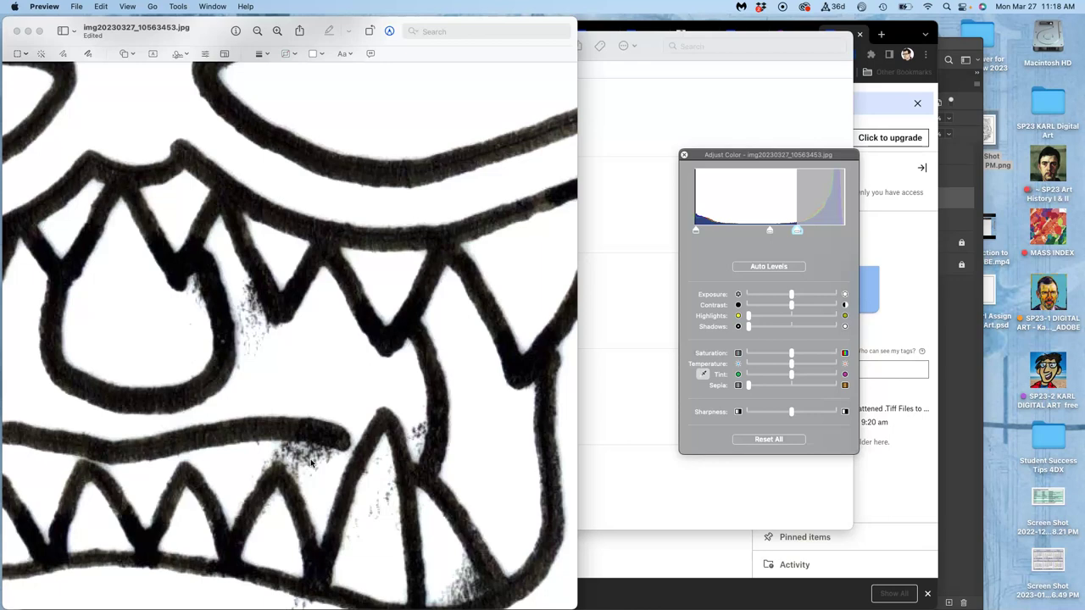
scroll(311, 462, "down", 10)
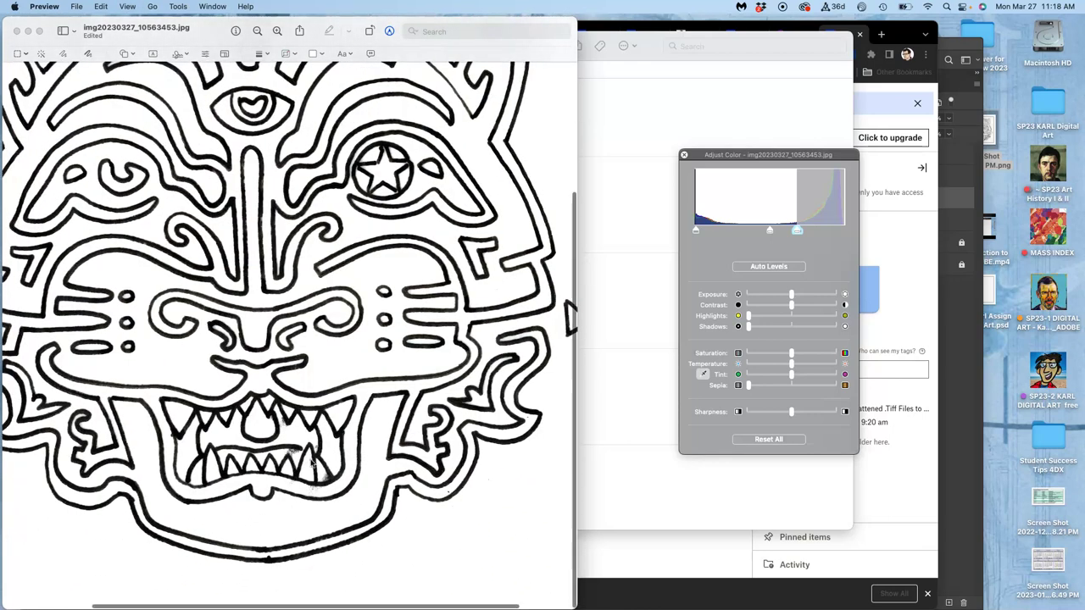
scroll(312, 459, "up", 5)
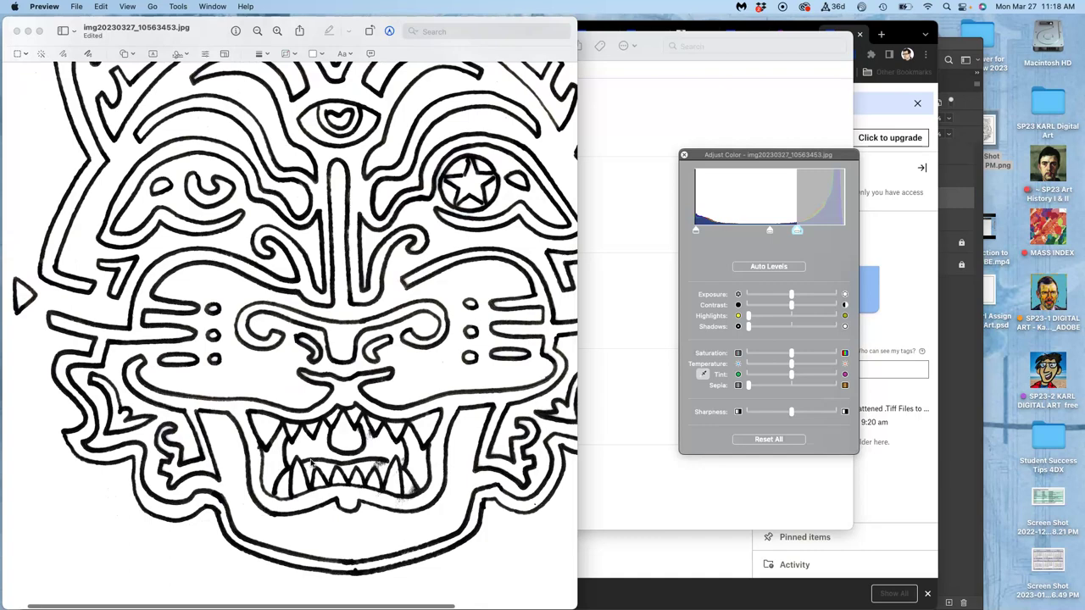
Step: Zoom closer on the lines and move the black-point slider right to darken the ink
key("super+plus")
scroll(311, 462, "up", 5)
scroll(311, 462, "down", 5)
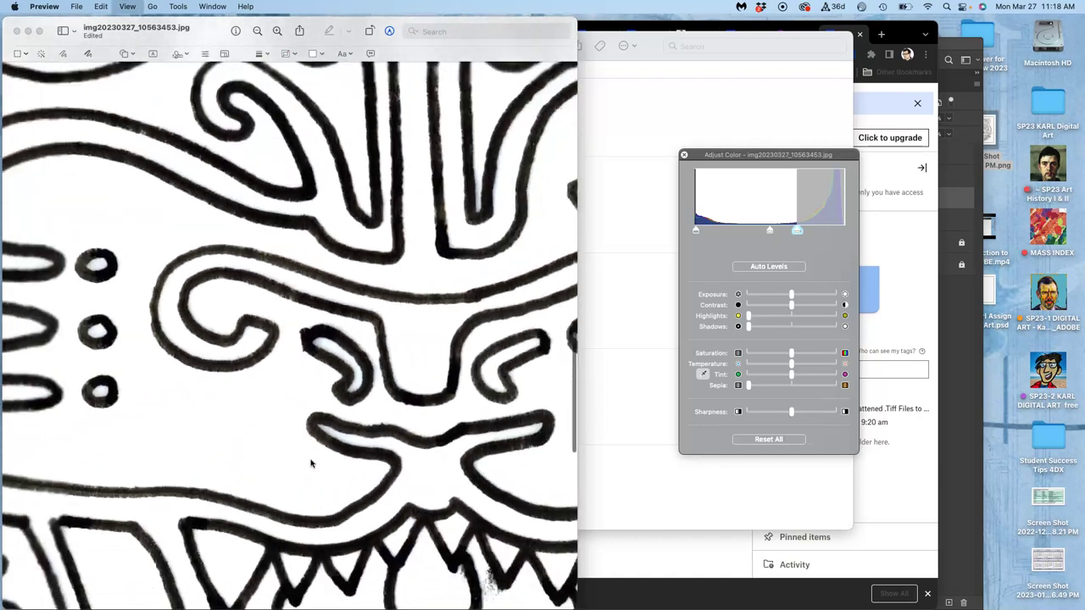
scroll(311, 462, "down", 5)
scroll(311, 462, "up", 8)
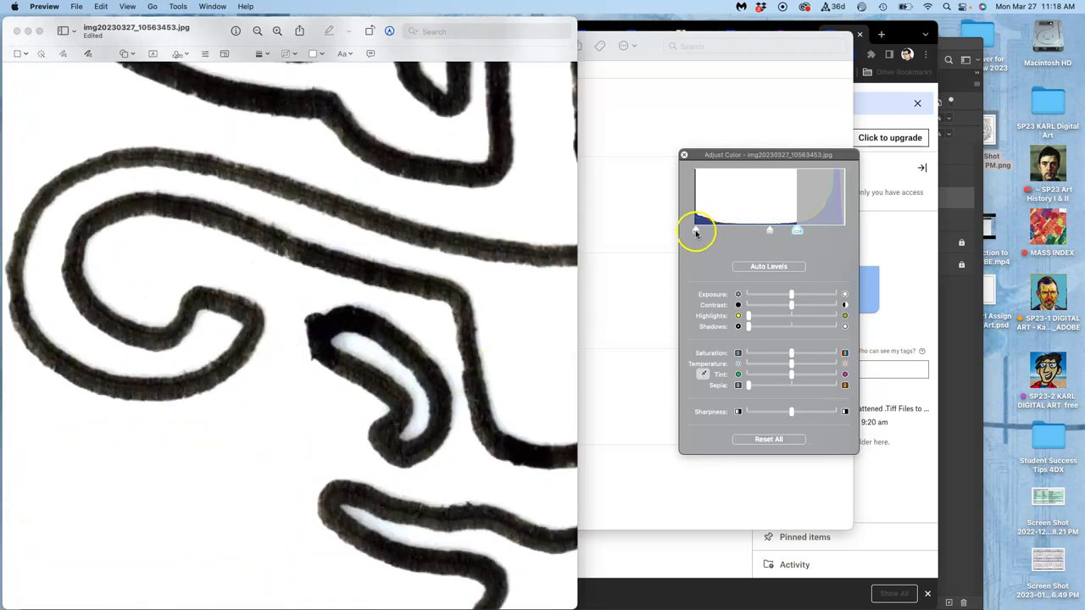
mouse_move(696, 232)
left_mouse_down()
mouse_move(760, 223)
mouse_move(677, 221)
left_mouse_up()
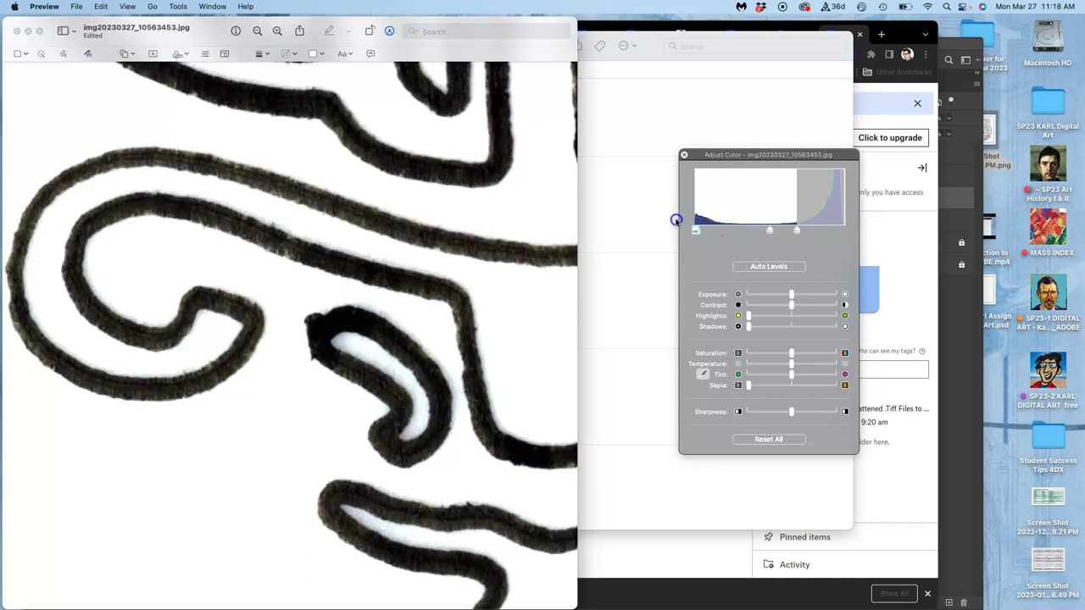